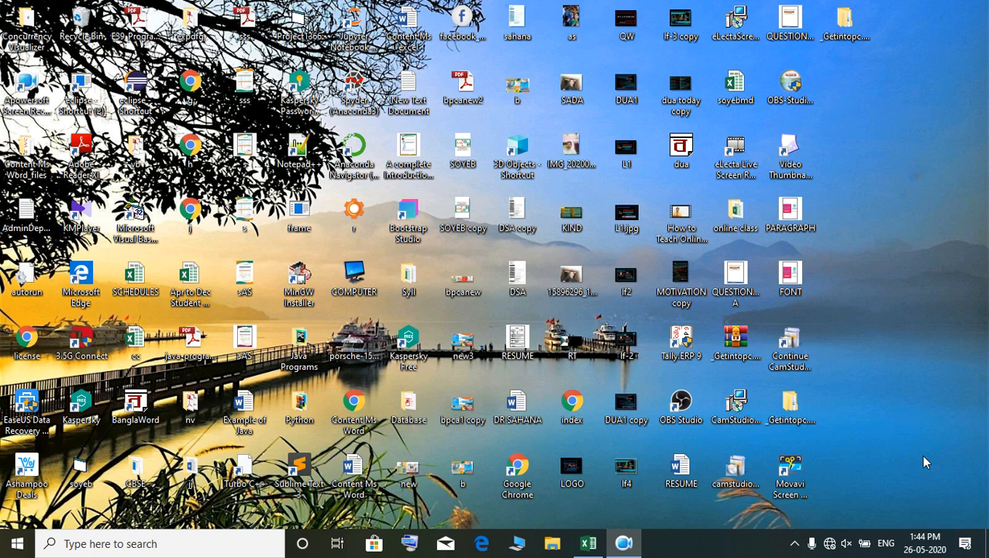
- Switch to the open LESSON workbook in Excel
{"action": "mouse_move", "coordinate": [628, 549]}
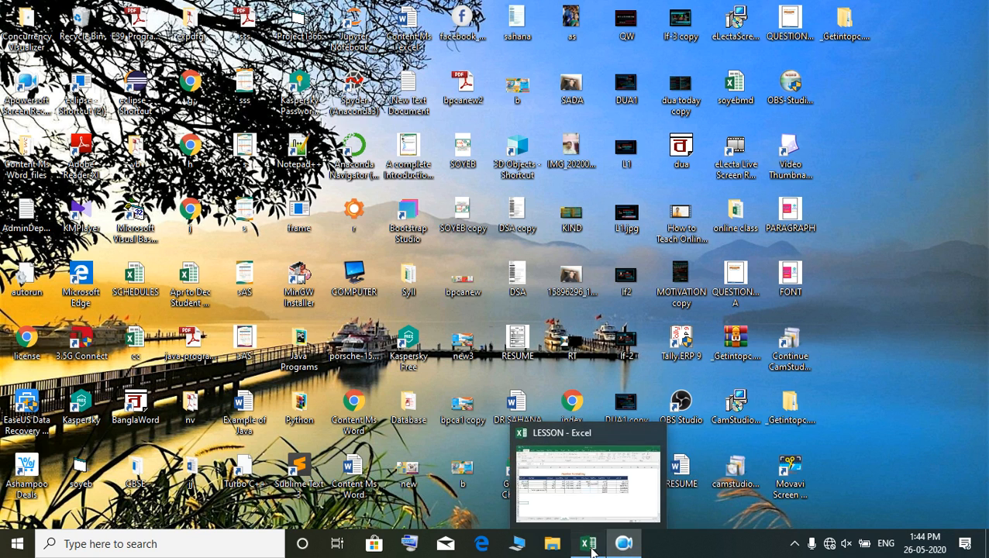
{"action": "left_click", "coordinate": [591, 546]}
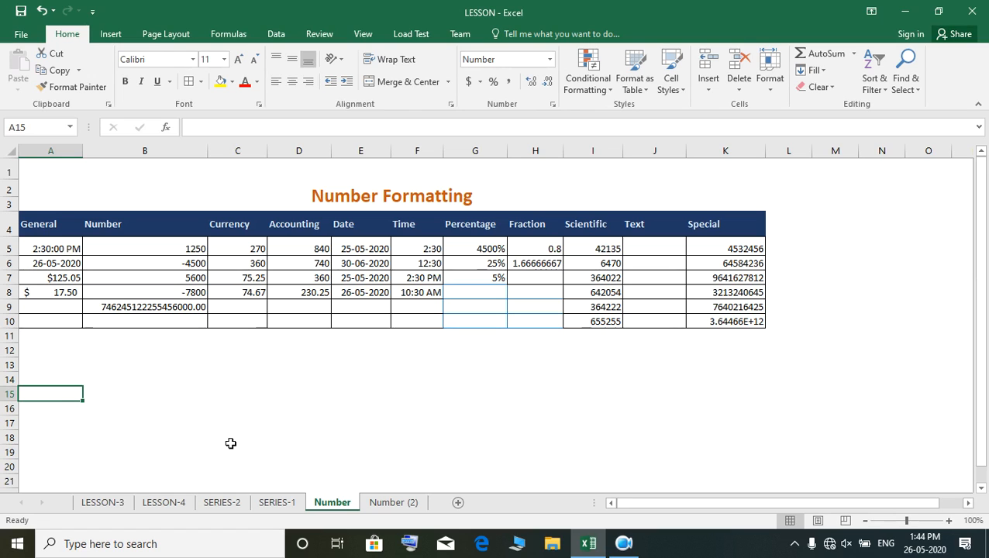
- Go through the column headings of the Number Formatting table one by one, from General to Special
{"action": "left_click", "coordinate": [56, 226]}
{"action": "left_click", "coordinate": [115, 225]}
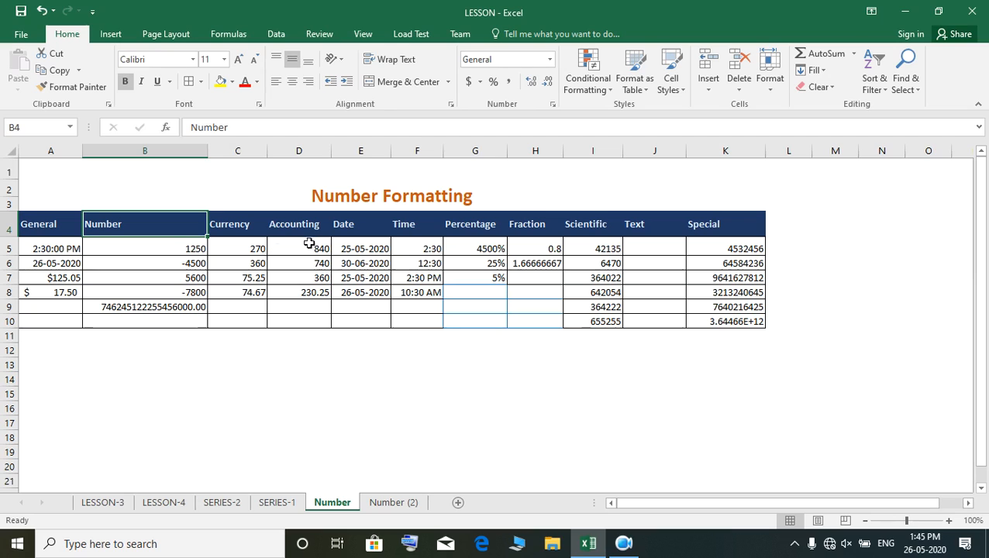
{"action": "left_click", "coordinate": [256, 225]}
{"action": "left_click", "coordinate": [300, 225]}
{"action": "left_click", "coordinate": [356, 231]}
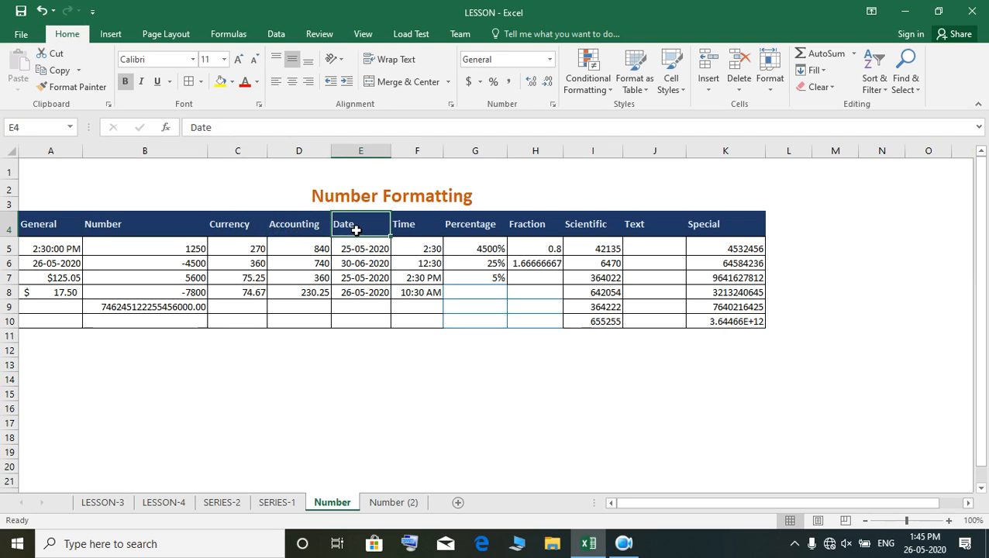
{"action": "left_click", "coordinate": [407, 230]}
{"action": "left_click", "coordinate": [462, 225]}
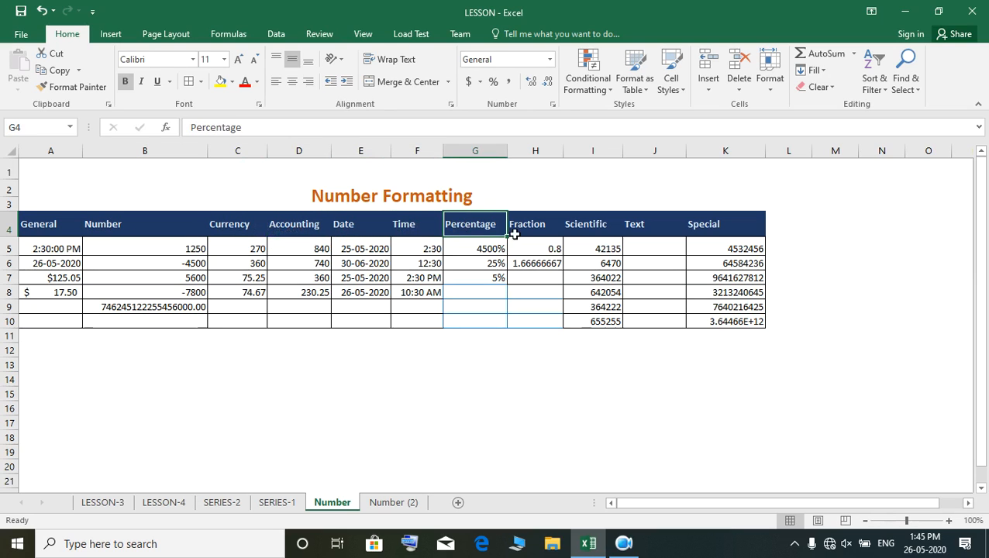
{"action": "left_click", "coordinate": [545, 224]}
{"action": "left_click", "coordinate": [594, 223]}
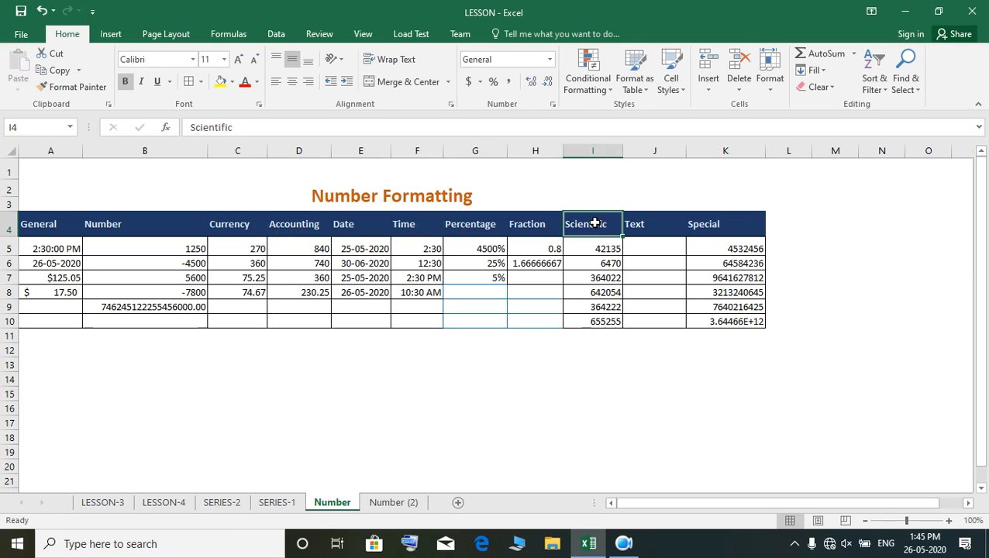
{"action": "left_click", "coordinate": [651, 225]}
{"action": "left_click", "coordinate": [727, 225]}
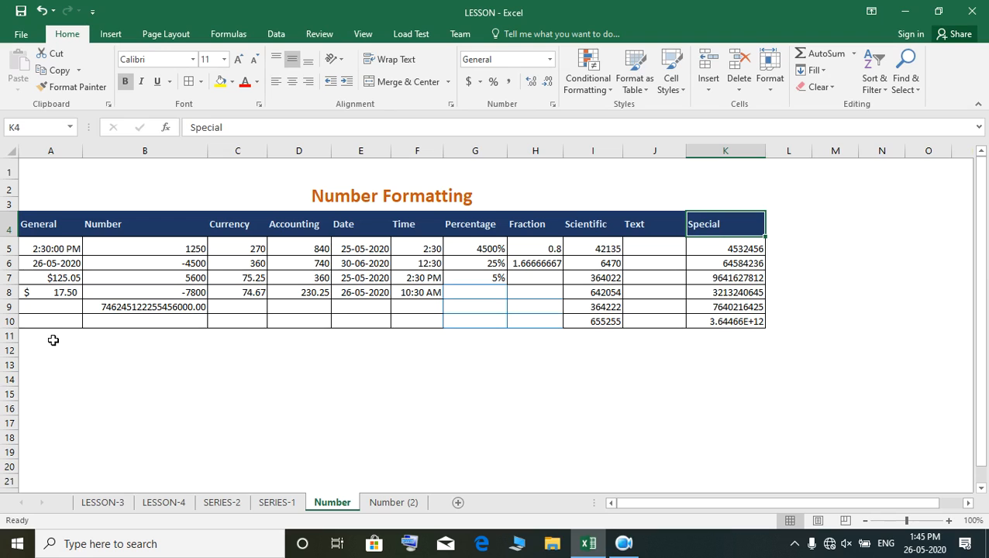
- Enter 1234 in cell H15 below the table
{"action": "left_click", "coordinate": [529, 396]}
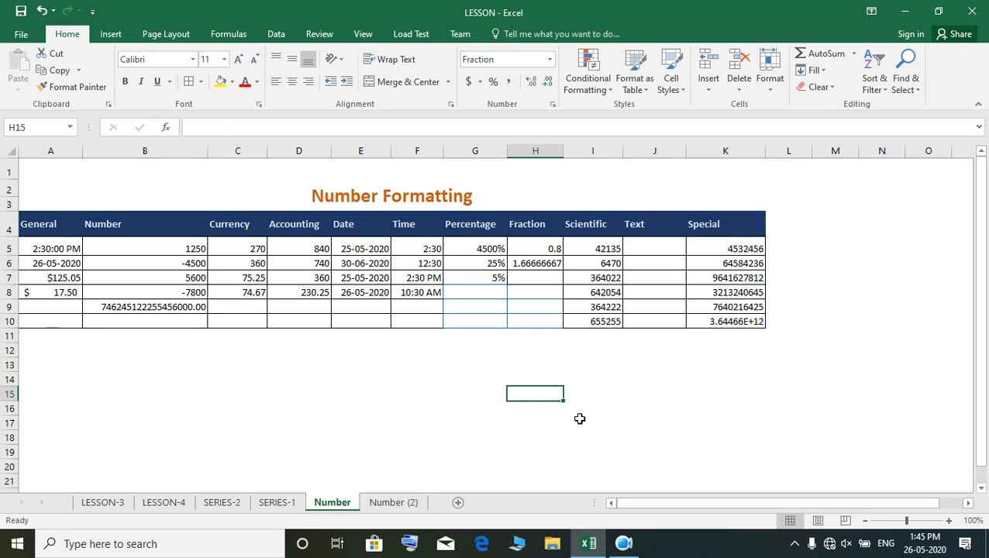
{"action": "type", "text": "122"}
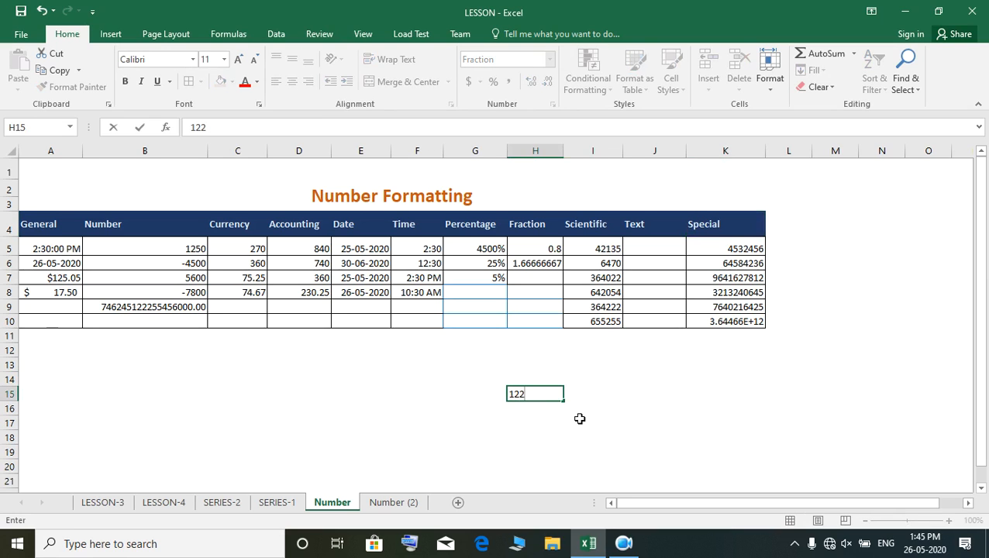
{"action": "key", "text": "BackSpace"}
{"action": "type", "text": "34"}
{"action": "key", "text": "Return"}
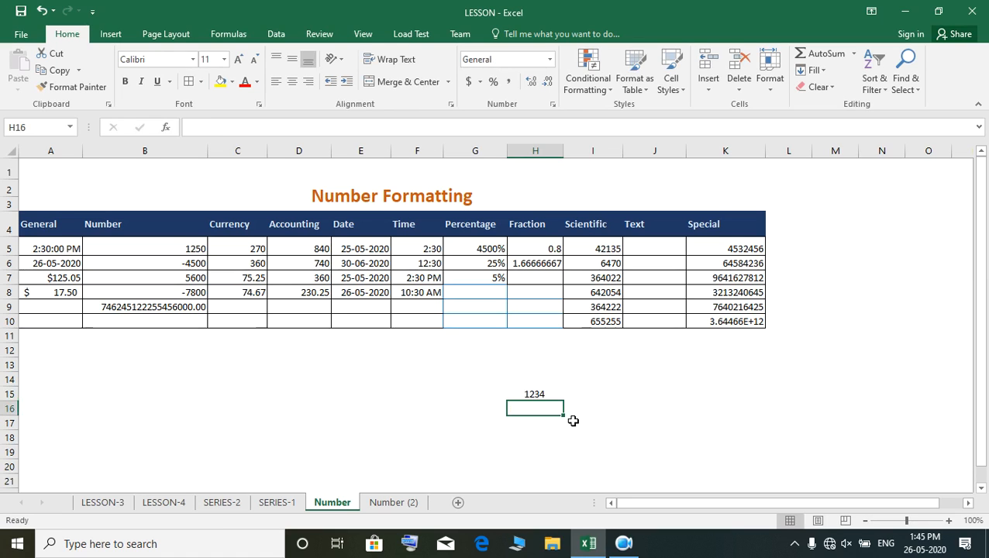
- Enter the date 25/05/2020 in cell H16, directly below the 1234 entry
{"action": "left_click", "coordinate": [538, 393]}
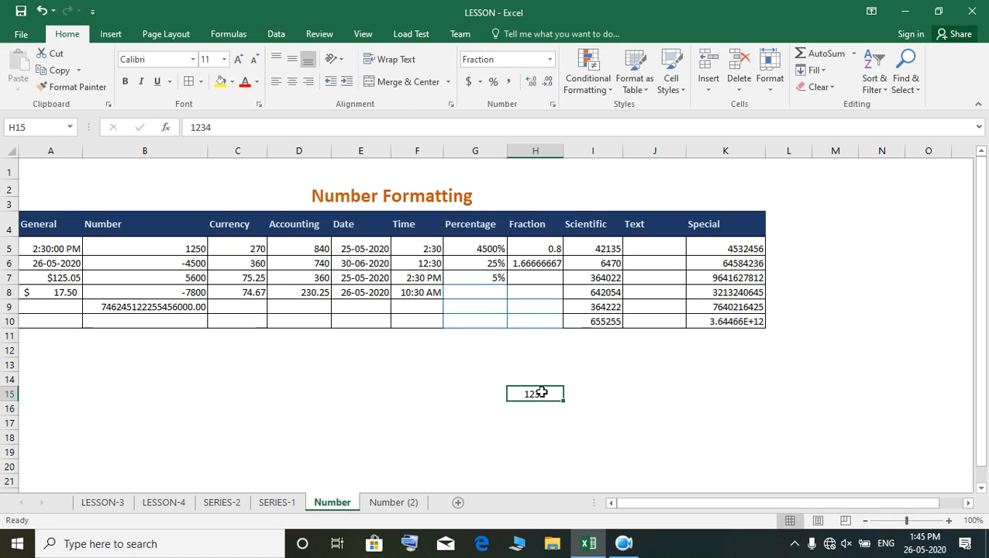
{"action": "left_click", "coordinate": [540, 411]}
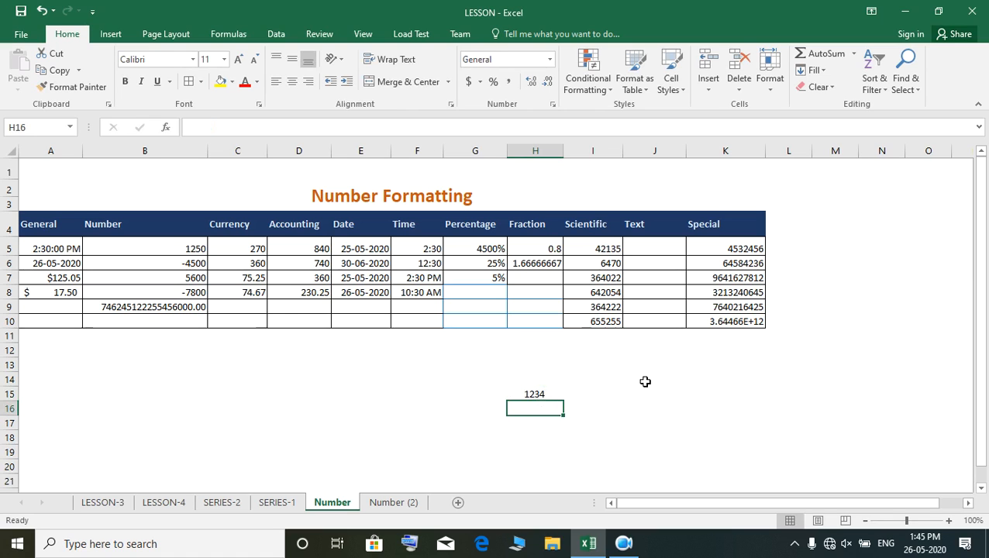
{"action": "type", "text": "2"}
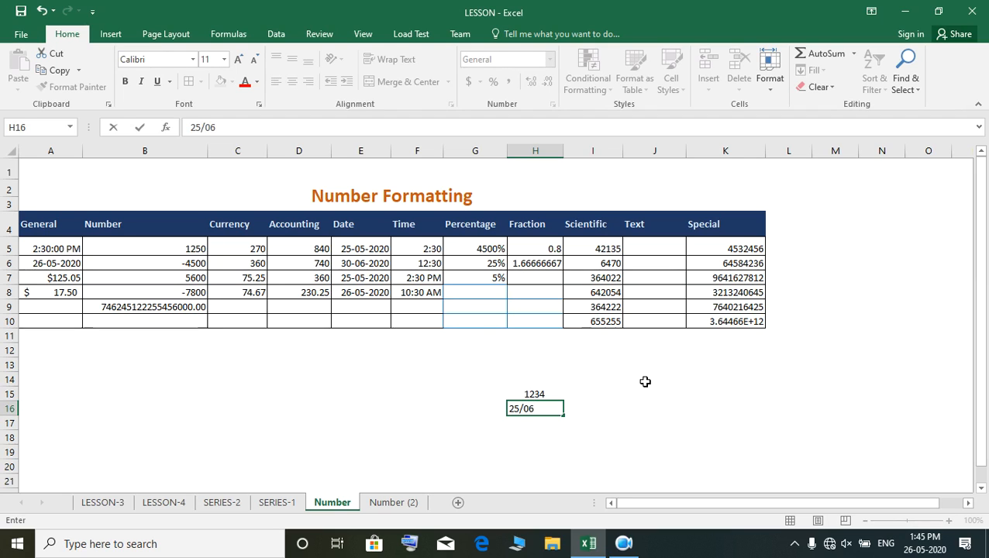
{"action": "type", "text": "5/05/2020"}
{"action": "key", "text": "Return"}
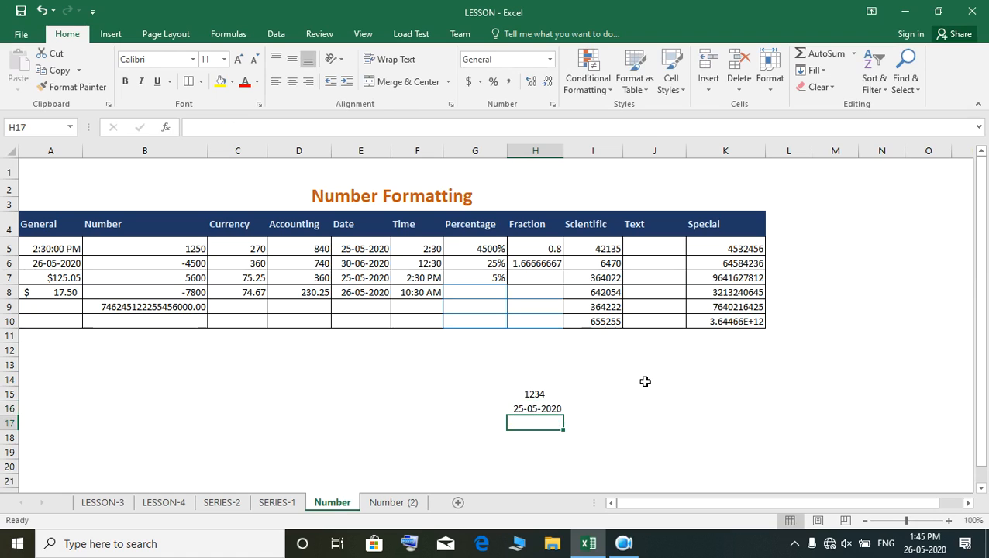
- Compare the formats of H15 and H16, and apply the General number format to H15
{"action": "left_click", "coordinate": [538, 409]}
{"action": "left_click", "coordinate": [541, 392]}
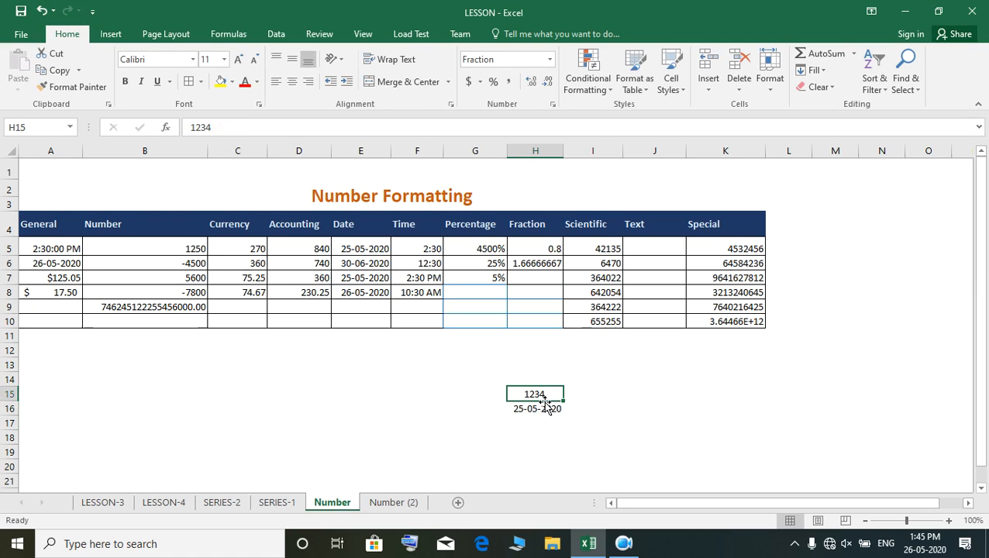
{"action": "left_click", "coordinate": [538, 410]}
{"action": "left_click", "coordinate": [533, 392]}
{"action": "left_click", "coordinate": [550, 60]}
{"action": "left_click", "coordinate": [535, 87]}
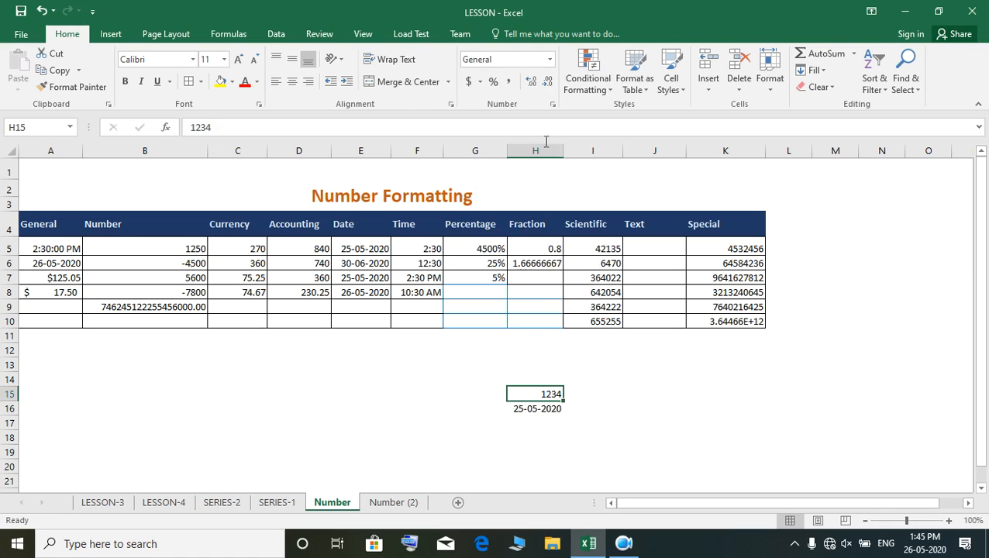
{"action": "left_click", "coordinate": [532, 408]}
{"action": "left_click", "coordinate": [531, 395]}
{"action": "left_click", "coordinate": [530, 407]}
{"action": "left_click", "coordinate": [535, 394]}
- Check which number format is applied to each entry in the General column, cells A5 to A8
{"action": "left_click_drag", "start_coordinate": [62, 248], "coordinate": [56, 293]}
{"action": "left_click", "coordinate": [56, 250]}
{"action": "left_click", "coordinate": [61, 265]}
{"action": "left_click", "coordinate": [60, 278]}
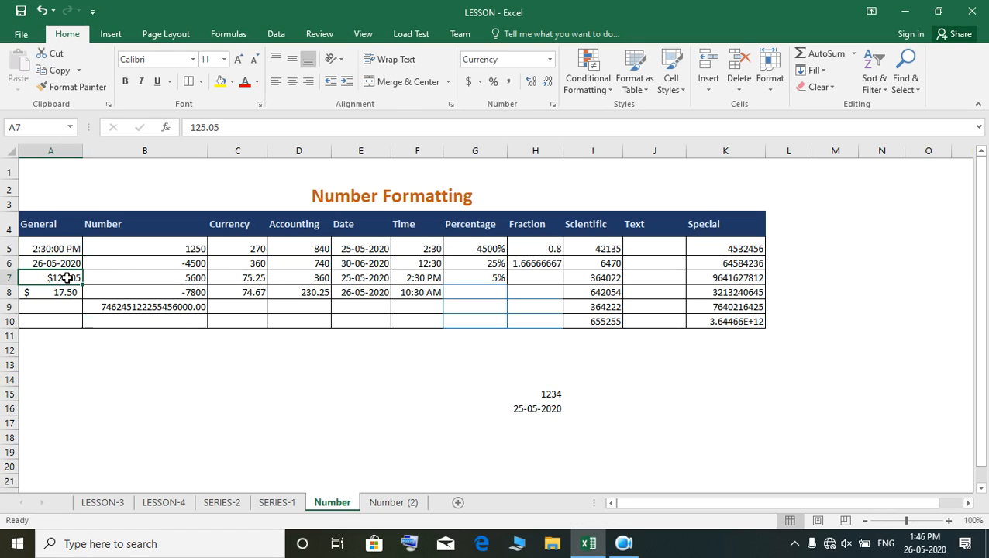
{"action": "left_click", "coordinate": [66, 291]}
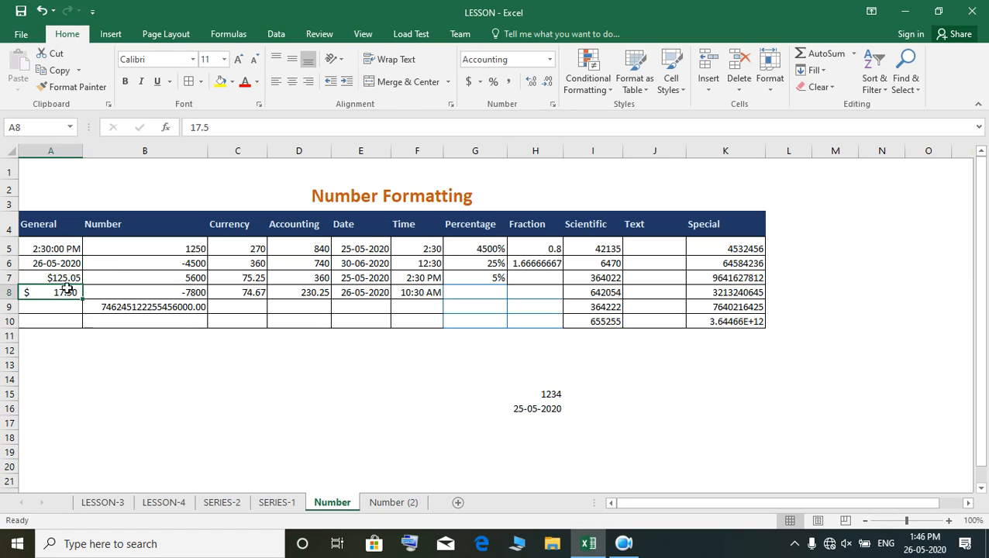
{"action": "left_click", "coordinate": [62, 248]}
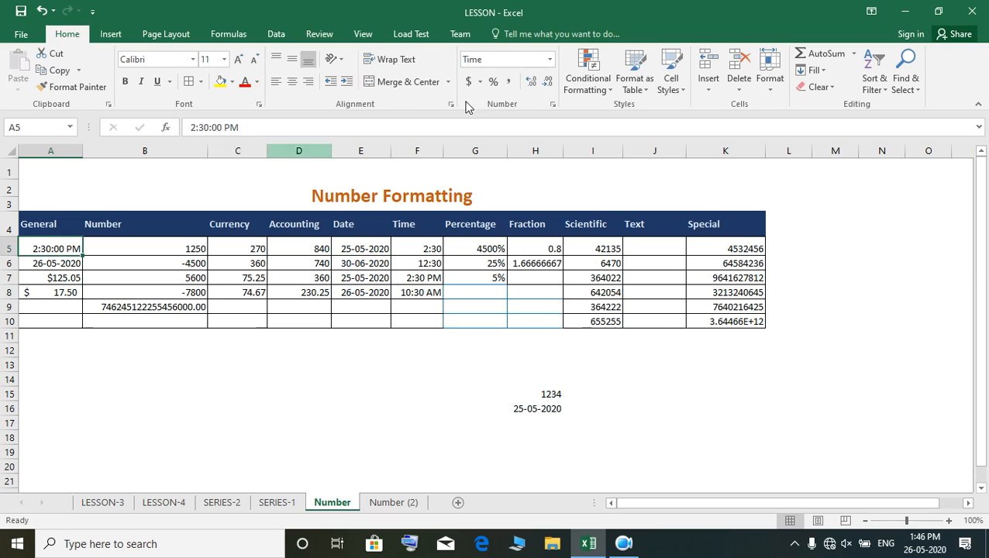
{"action": "left_click", "coordinate": [44, 265]}
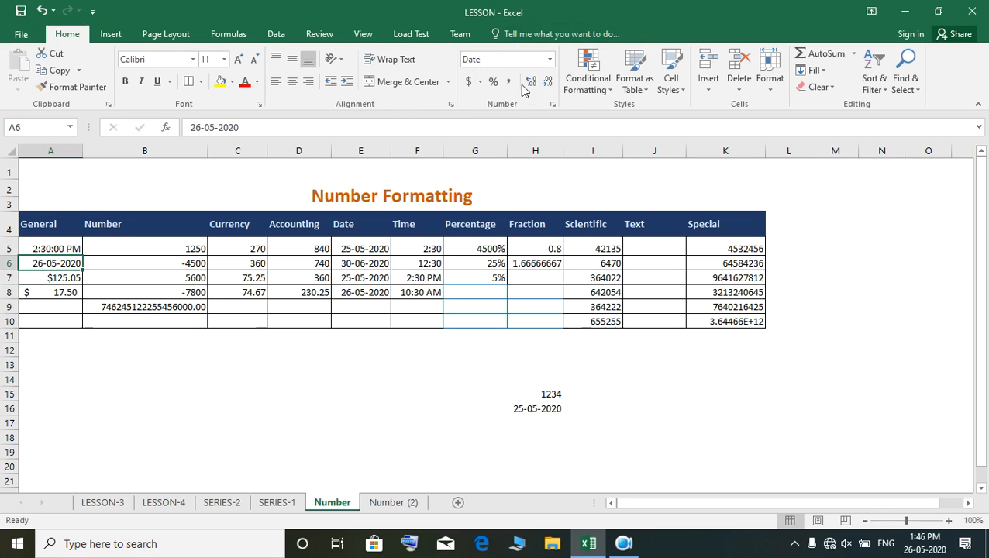
{"action": "left_click", "coordinate": [70, 279]}
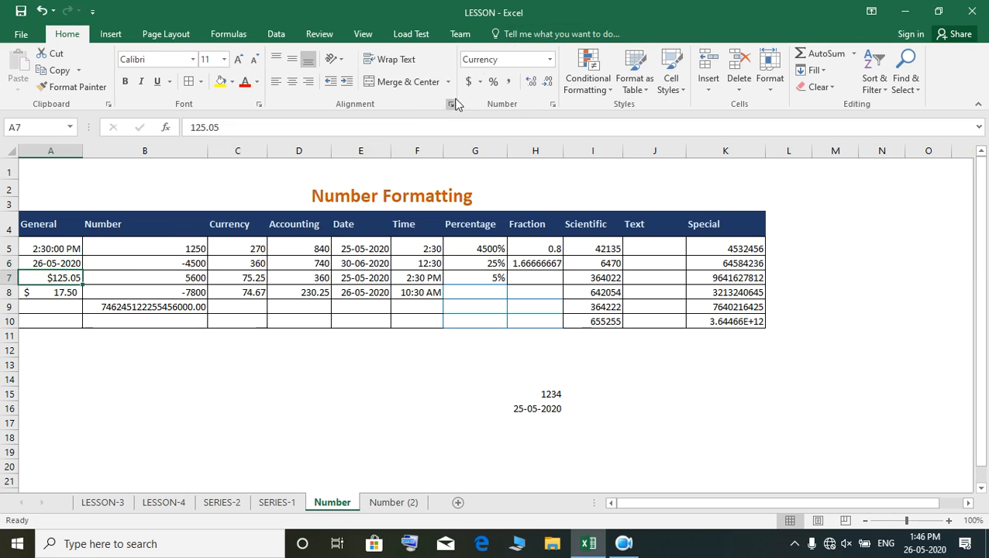
{"action": "left_click", "coordinate": [64, 294]}
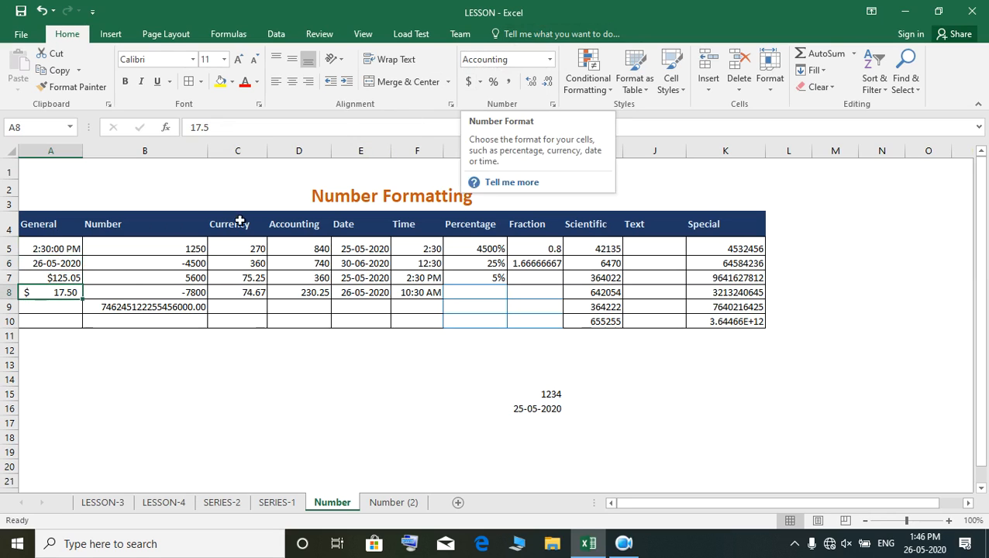
- Apply the General number format to cells A5:A8
{"action": "left_click_drag", "start_coordinate": [43, 248], "coordinate": [43, 293]}
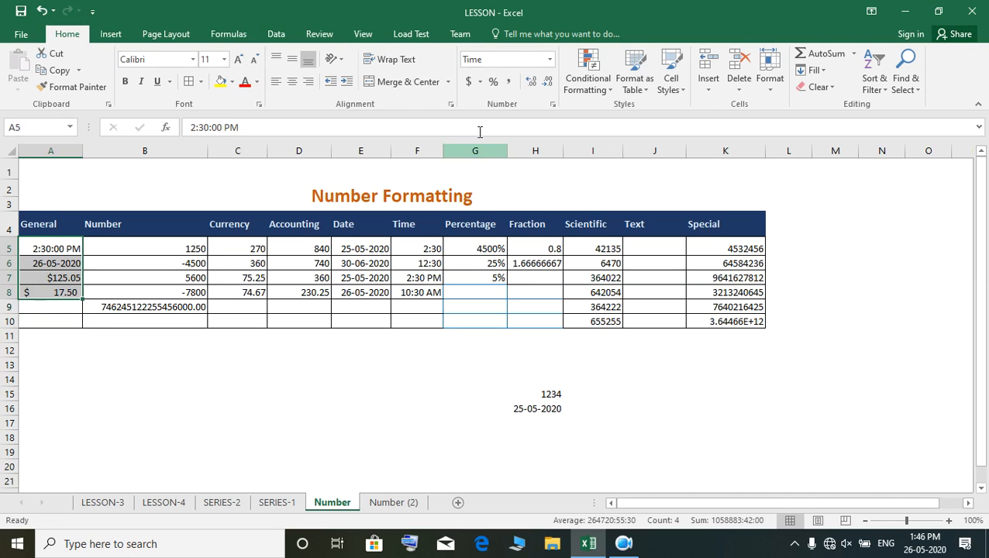
{"action": "left_click", "coordinate": [550, 60]}
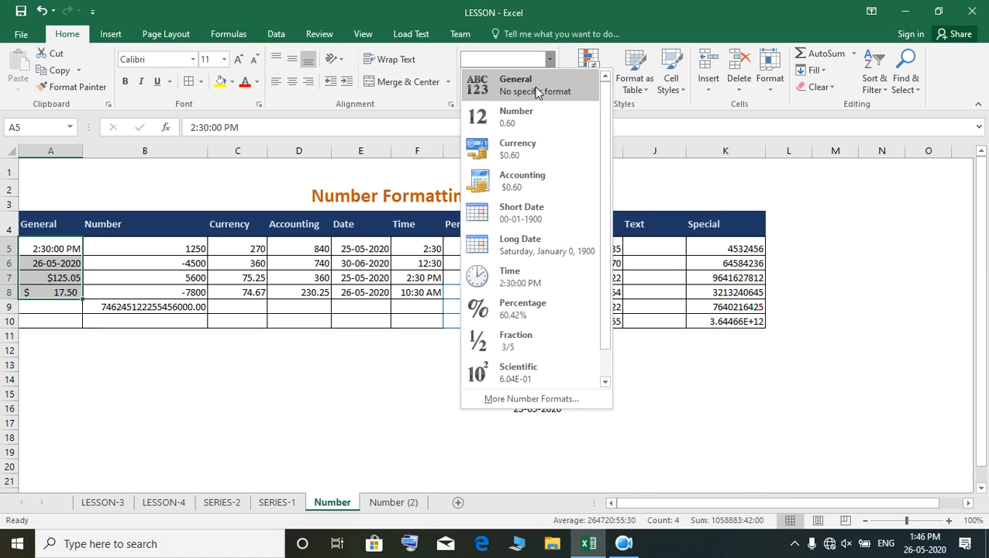
{"action": "left_click", "coordinate": [538, 92]}
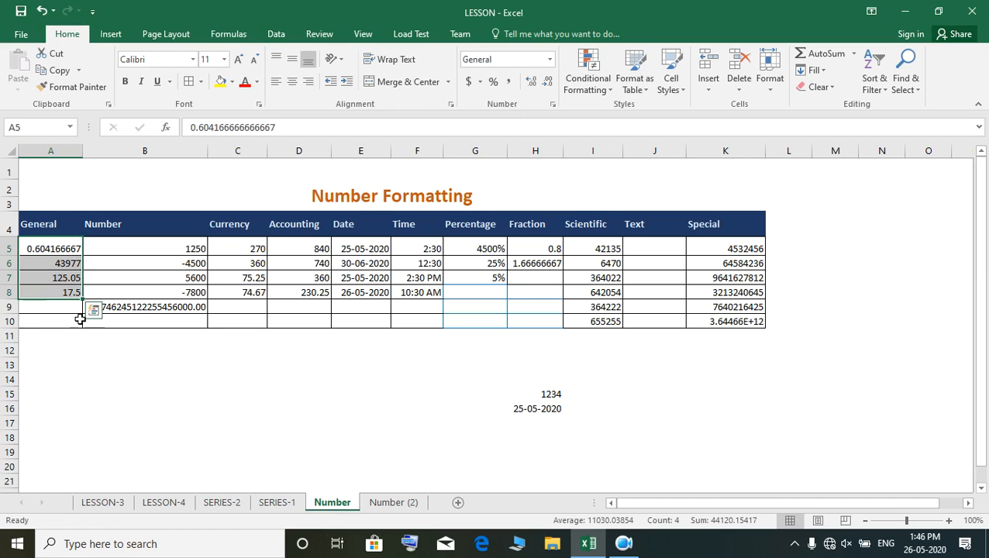
- Enter 125 in the Number-formatted cell A15 and 475 in the Date-formatted cell A16, checking how each is displayed
{"action": "left_click", "coordinate": [36, 395]}
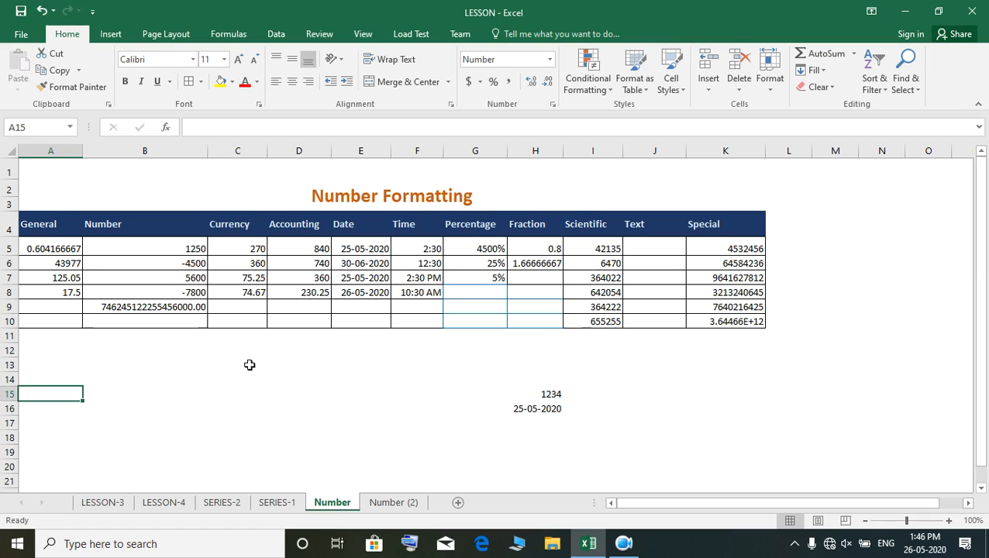
{"action": "type", "text": "125"}
{"action": "key", "text": "Return"}
{"action": "left_click", "coordinate": [66, 395]}
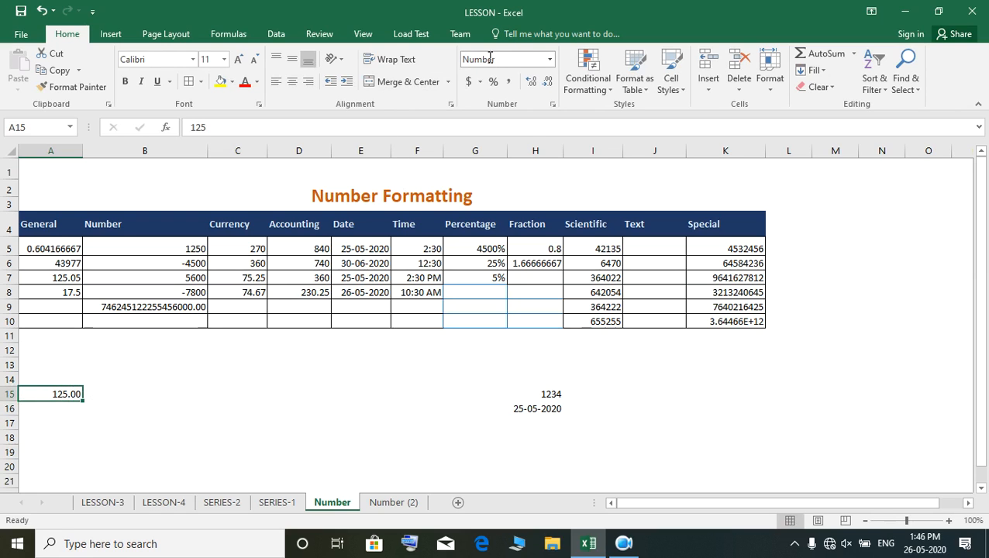
{"action": "left_click", "coordinate": [55, 410]}
{"action": "type", "text": "475"}
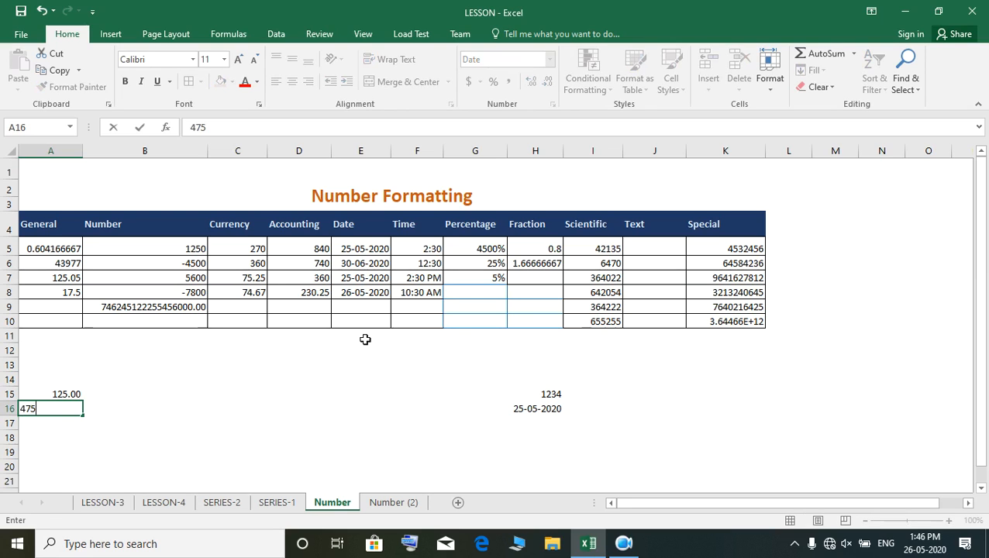
{"action": "key", "text": "Return"}
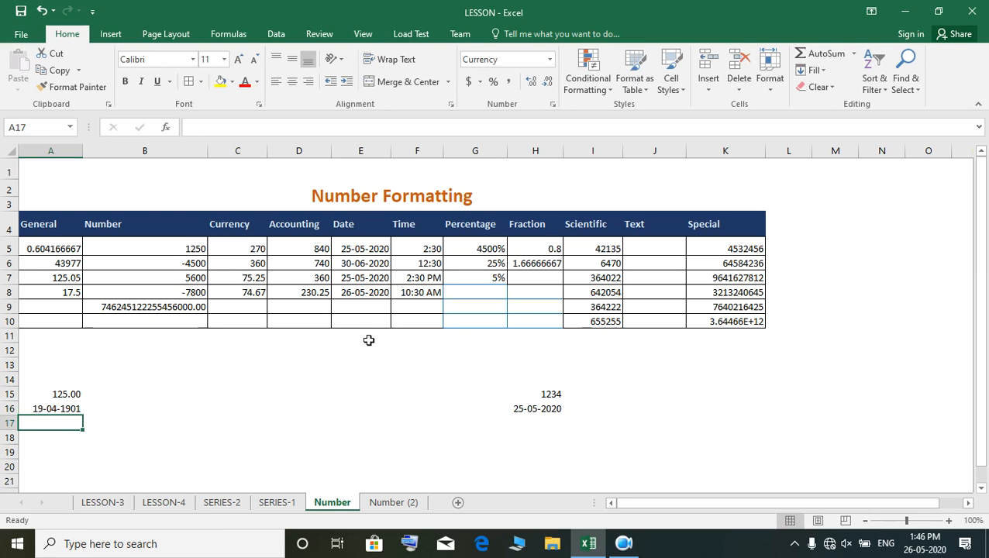
{"action": "left_click", "coordinate": [58, 408]}
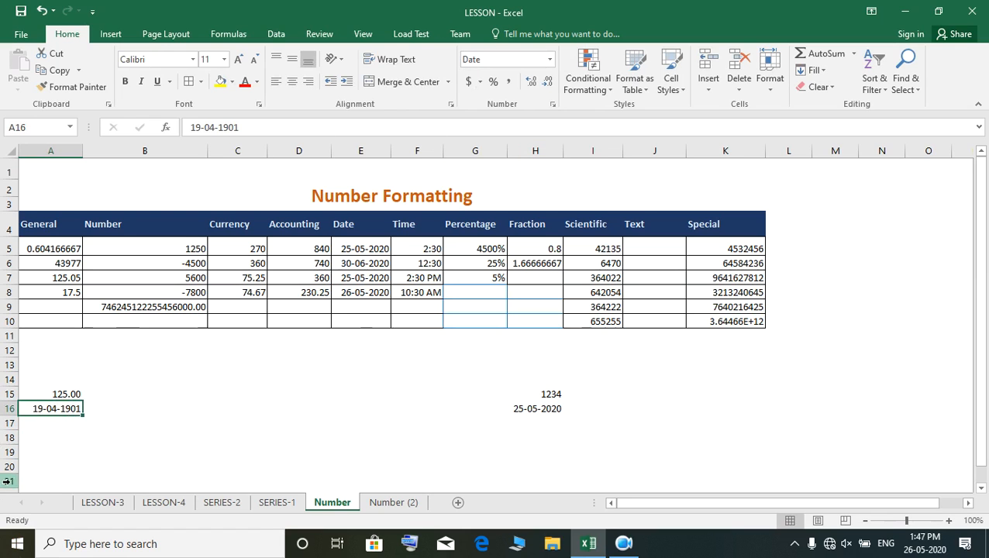
- Enter 840 in the Currency-formatted cell A17 and check how it is displayed
{"action": "left_click", "coordinate": [29, 435]}
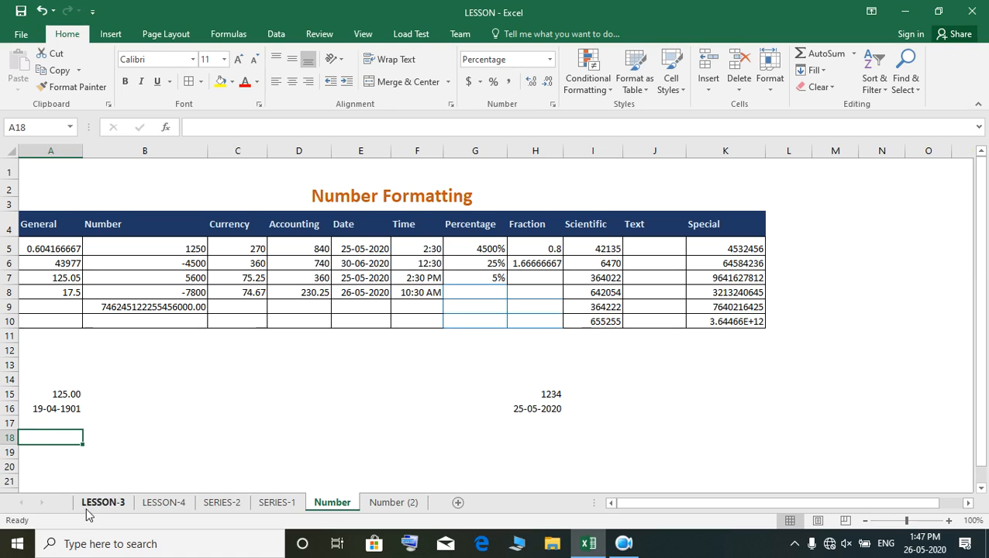
{"action": "left_click", "coordinate": [73, 423]}
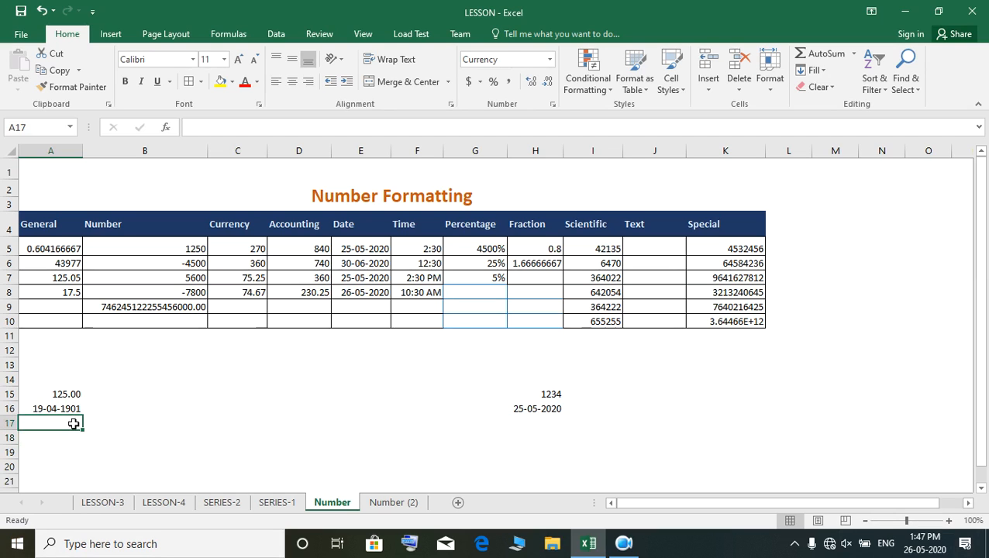
{"action": "type", "text": "840"}
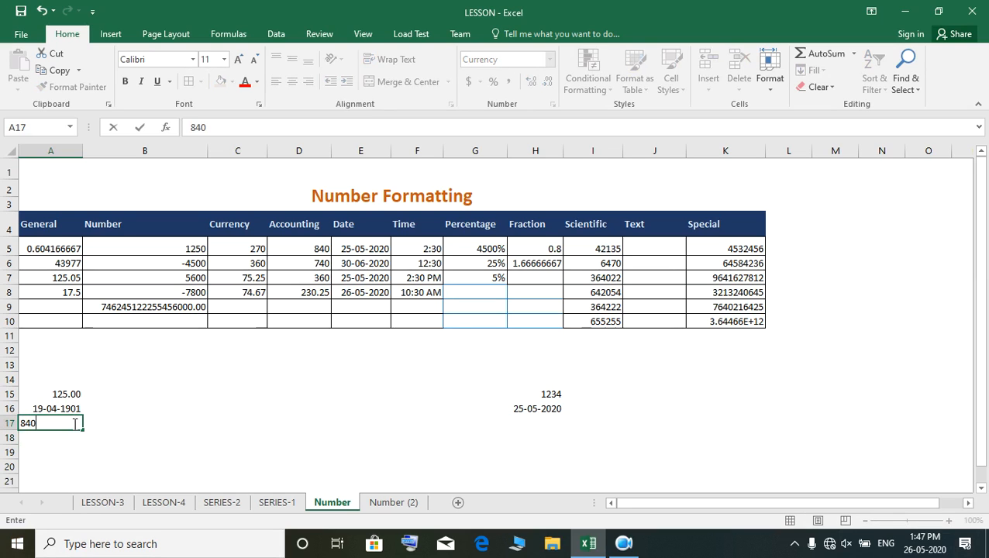
{"action": "key", "text": "Return"}
{"action": "left_click", "coordinate": [73, 423]}
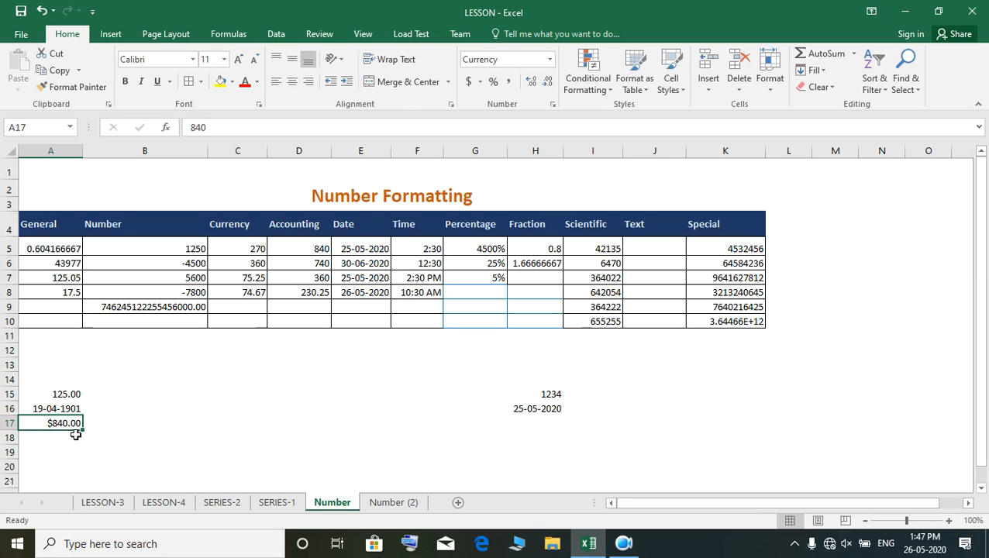
- Enter 50% in the Percentage-formatted cell A18 and check how it is displayed
{"action": "left_click", "coordinate": [50, 436]}
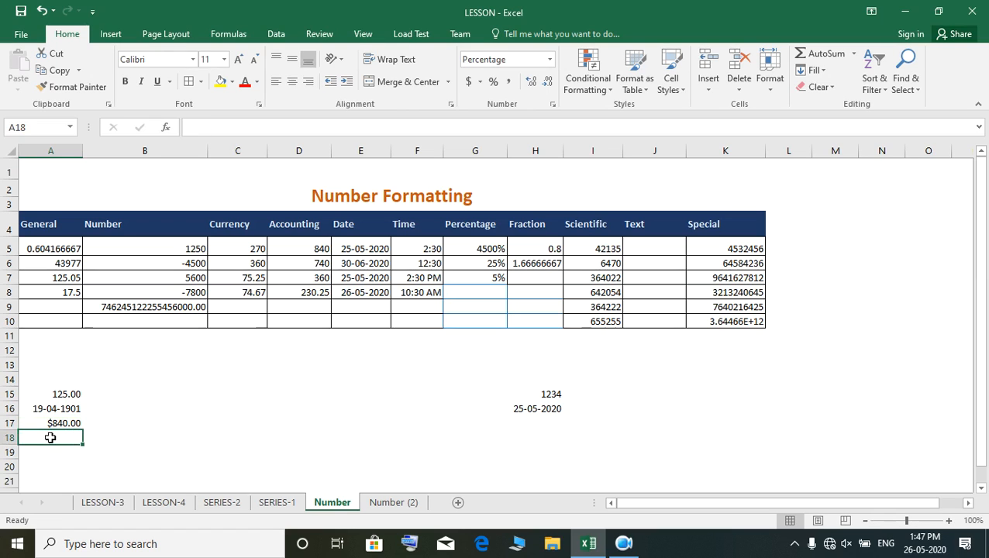
{"action": "type", "text": "50"}
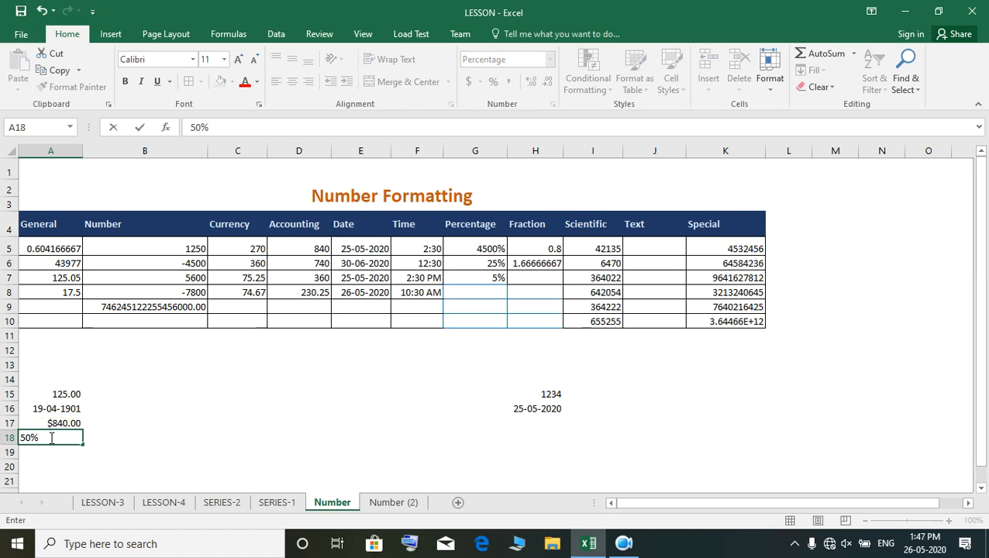
{"action": "key", "text": "Return"}
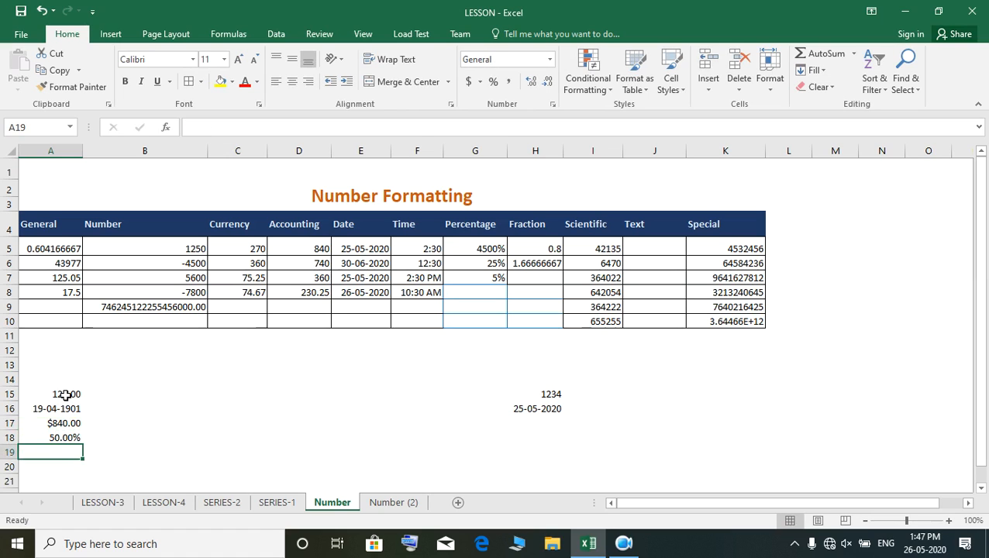
- Apply the General number format to cells A15:A18
{"action": "left_click_drag", "start_coordinate": [59, 393], "coordinate": [68, 437]}
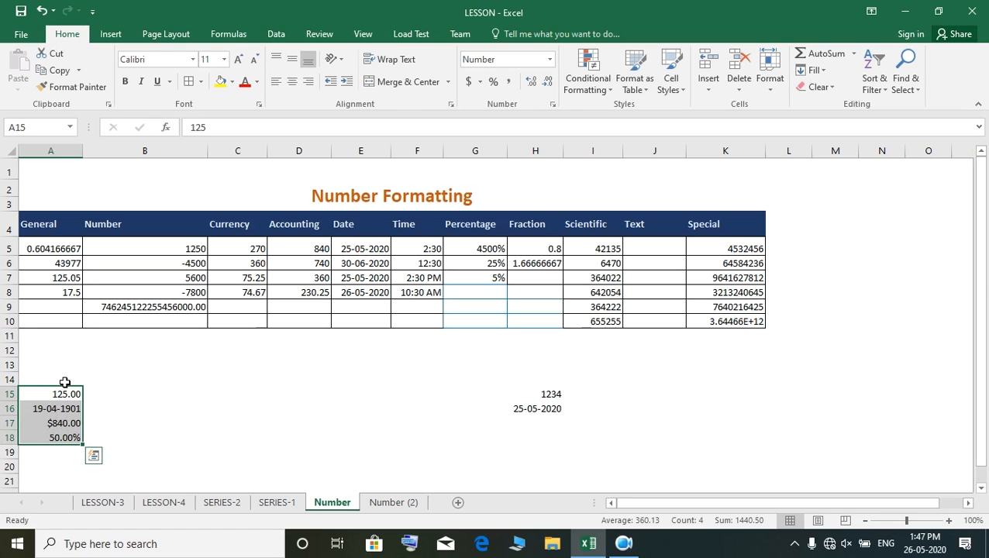
{"action": "left_click", "coordinate": [549, 60]}
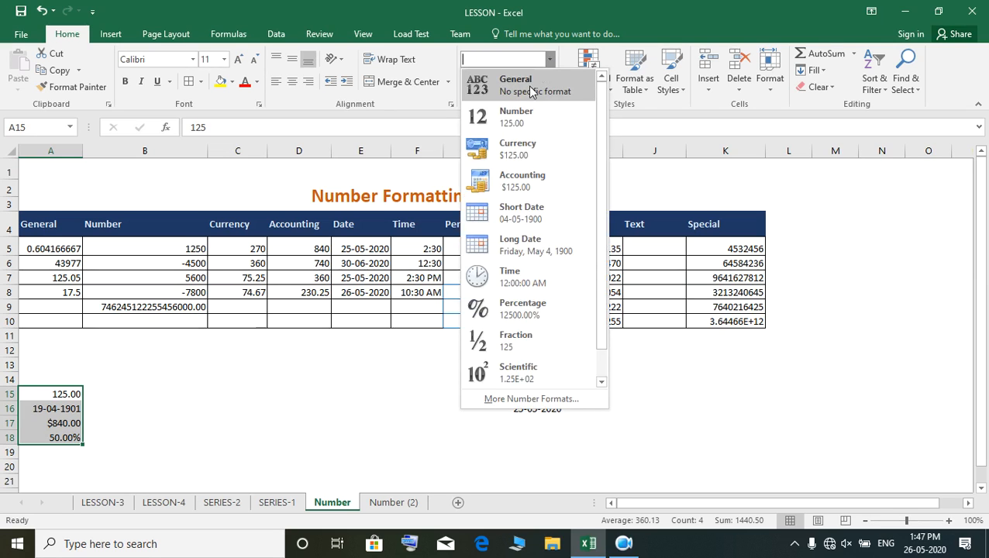
{"action": "left_click", "coordinate": [526, 90]}
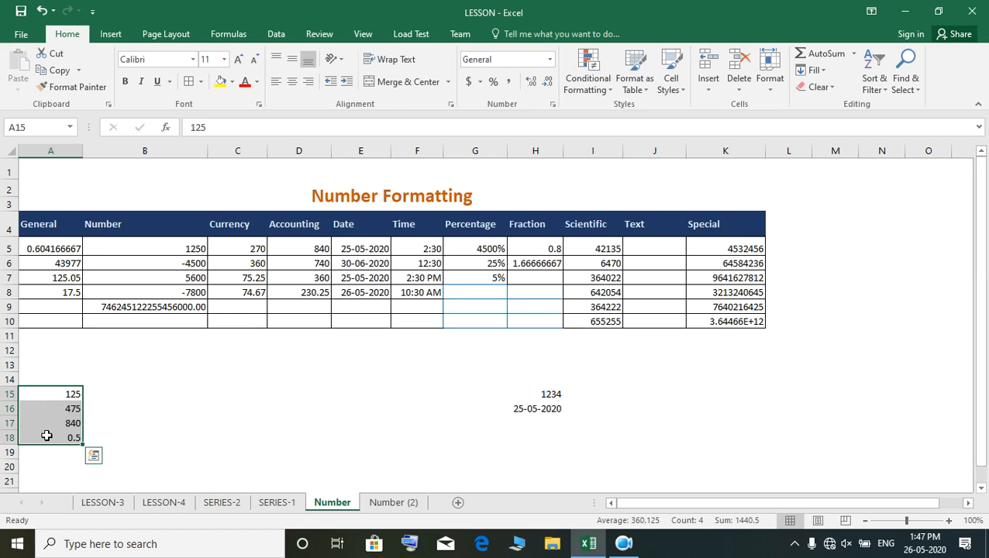
- Apply the Number format to the Number column entries in cells B5:B9
{"action": "left_click", "coordinate": [185, 245]}
{"action": "left_click", "coordinate": [155, 337]}
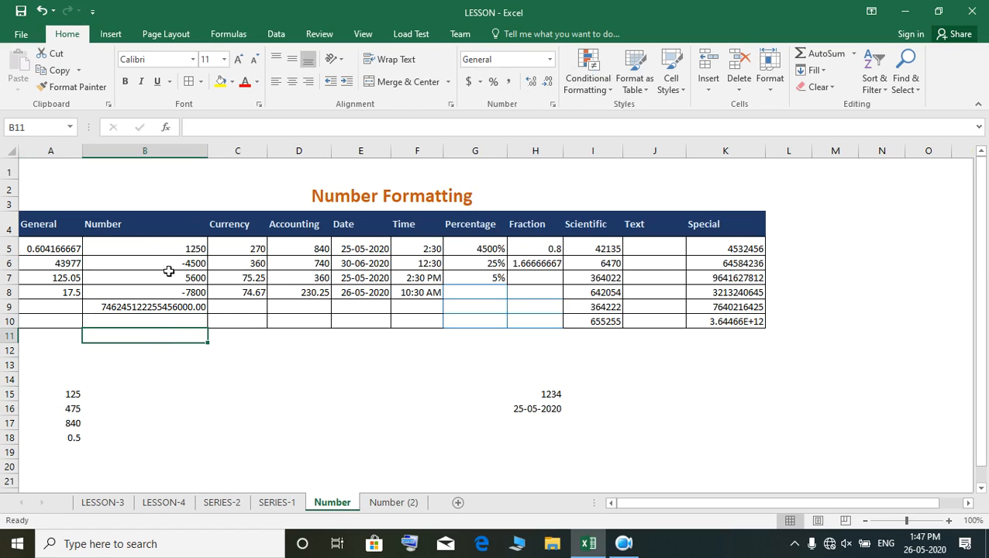
{"action": "left_click_drag", "start_coordinate": [167, 248], "coordinate": [166, 306]}
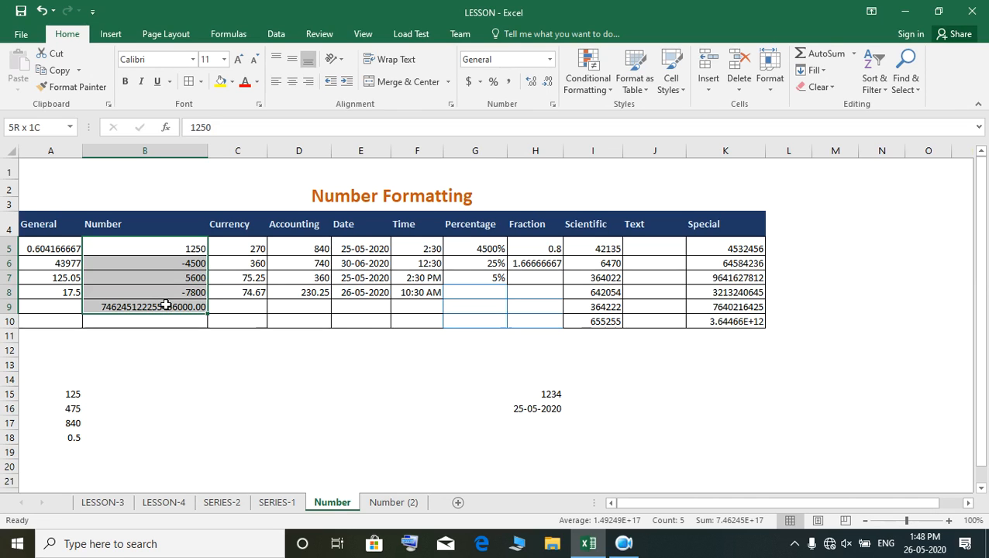
{"action": "left_click_drag", "start_coordinate": [166, 307], "coordinate": [166, 307]}
{"action": "left_click", "coordinate": [550, 61]}
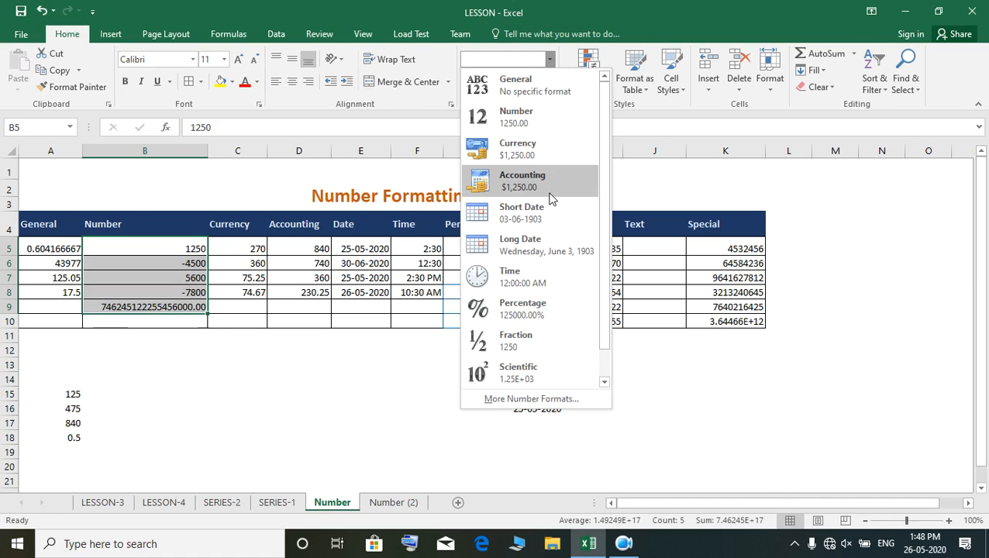
{"action": "left_click", "coordinate": [524, 115]}
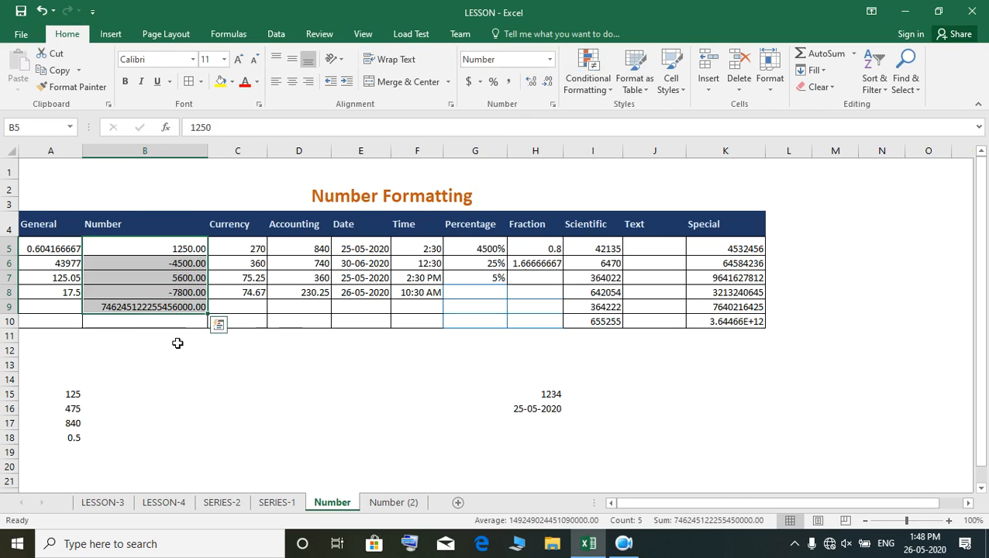
{"action": "left_click", "coordinate": [157, 320]}
{"action": "left_click", "coordinate": [168, 306]}
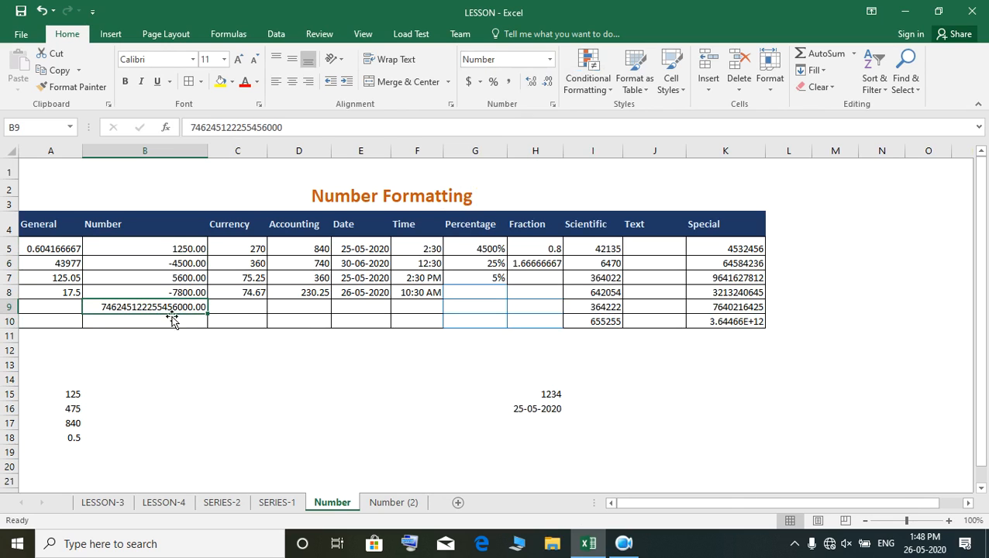
{"action": "left_click", "coordinate": [141, 321]}
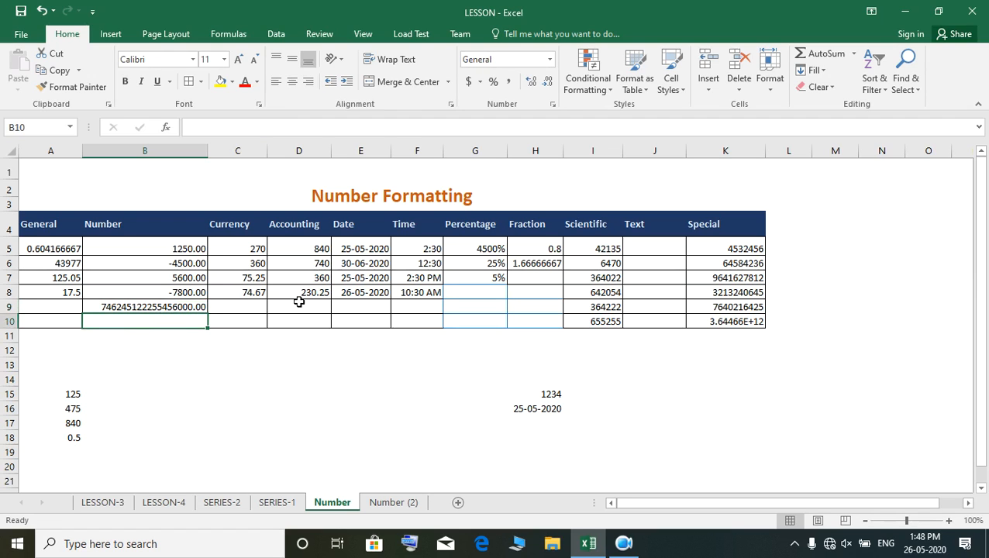
{"action": "type", "text": "754564646545646546"}
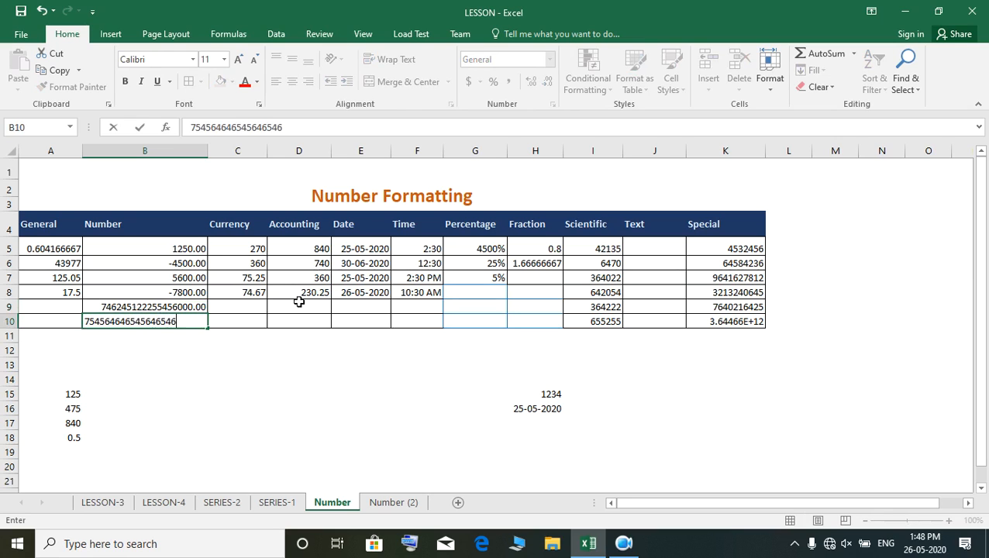
{"action": "key", "text": "Return"}
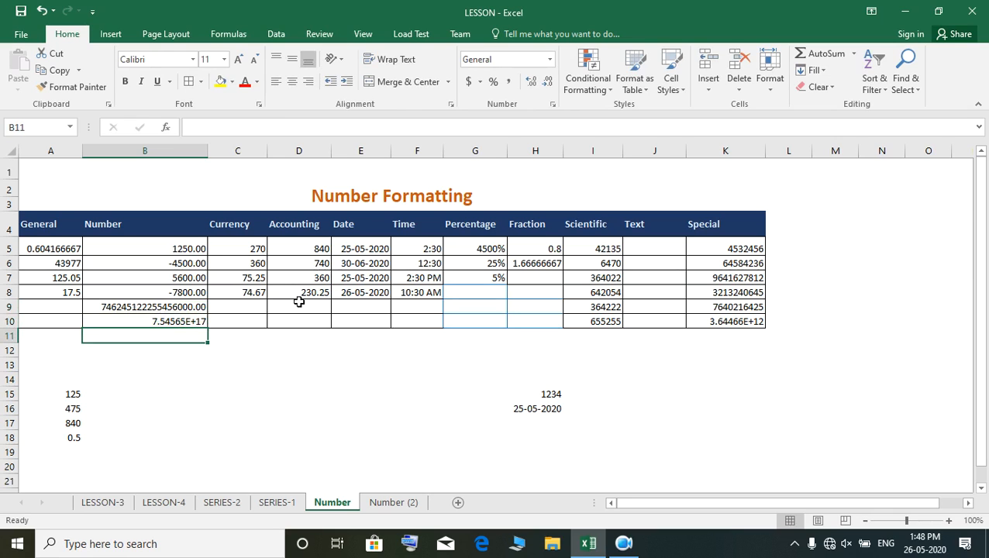
- Apply the Number format to cell B10 and check how its long value is displayed
{"action": "left_click", "coordinate": [160, 316]}
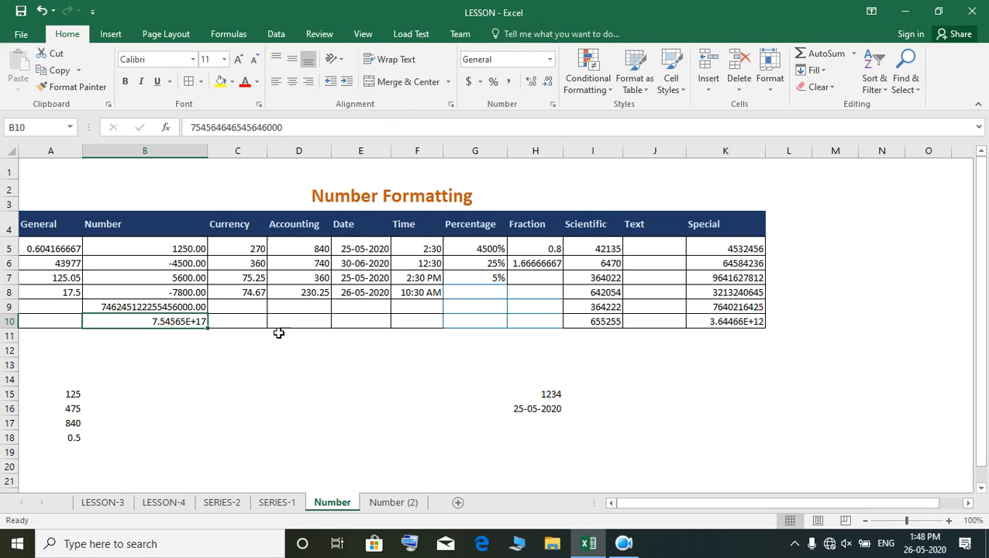
{"action": "left_click", "coordinate": [549, 60]}
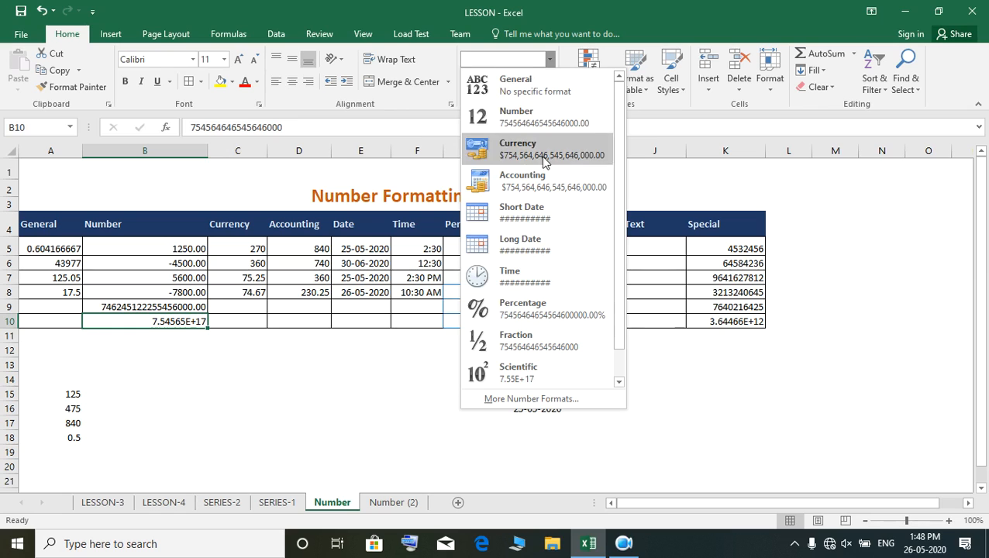
{"action": "left_click", "coordinate": [522, 118]}
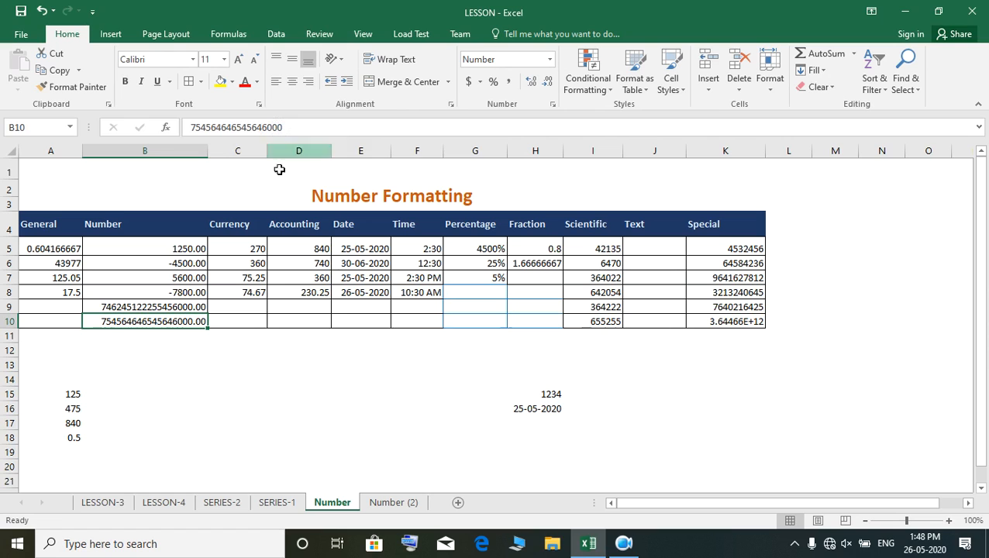
{"action": "left_click", "coordinate": [147, 350]}
{"action": "left_click", "coordinate": [159, 377]}
{"action": "left_click", "coordinate": [169, 321]}
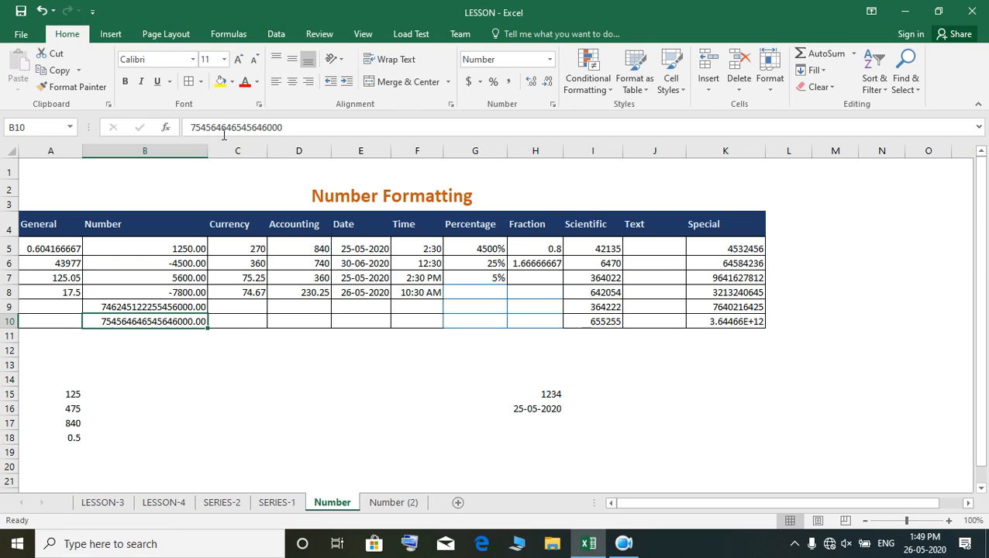
{"action": "left_click", "coordinate": [286, 126]}
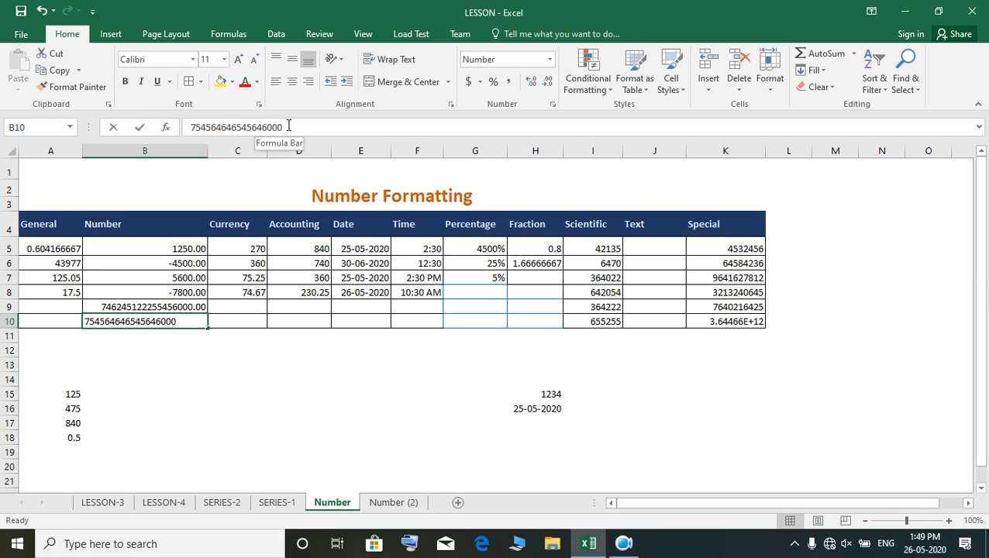
{"action": "key", "text": "BackSpace"}
{"action": "key", "text": "BackSpace"}
{"action": "key", "text": "BackSpace"}
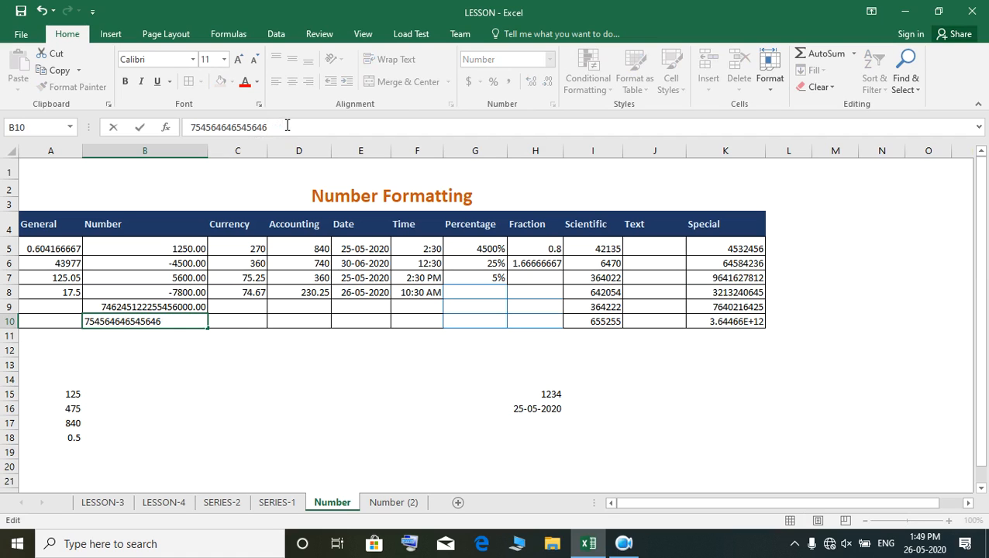
{"action": "key", "text": "Return"}
{"action": "left_click", "coordinate": [195, 321]}
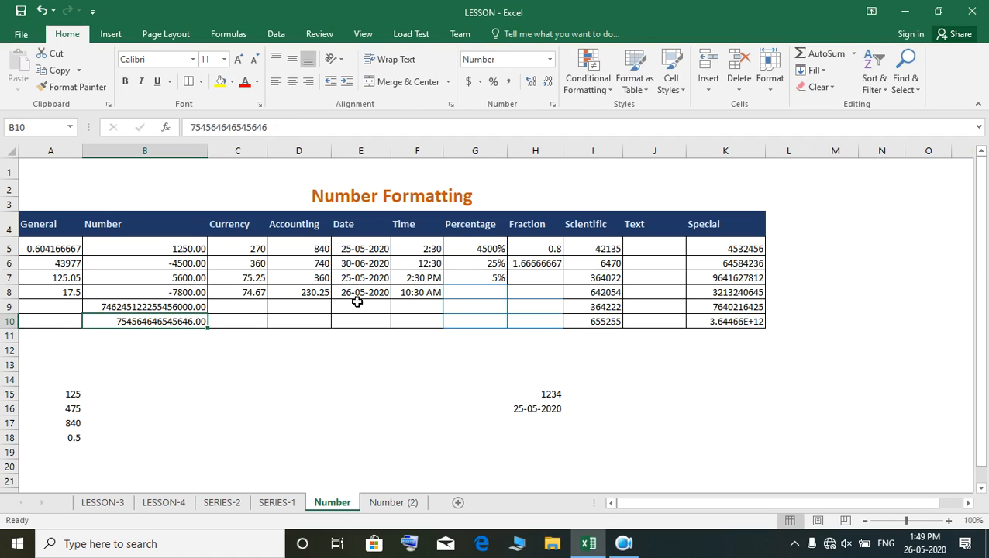
{"action": "left_click", "coordinate": [274, 127]}
{"action": "key", "text": "BackSpace"}
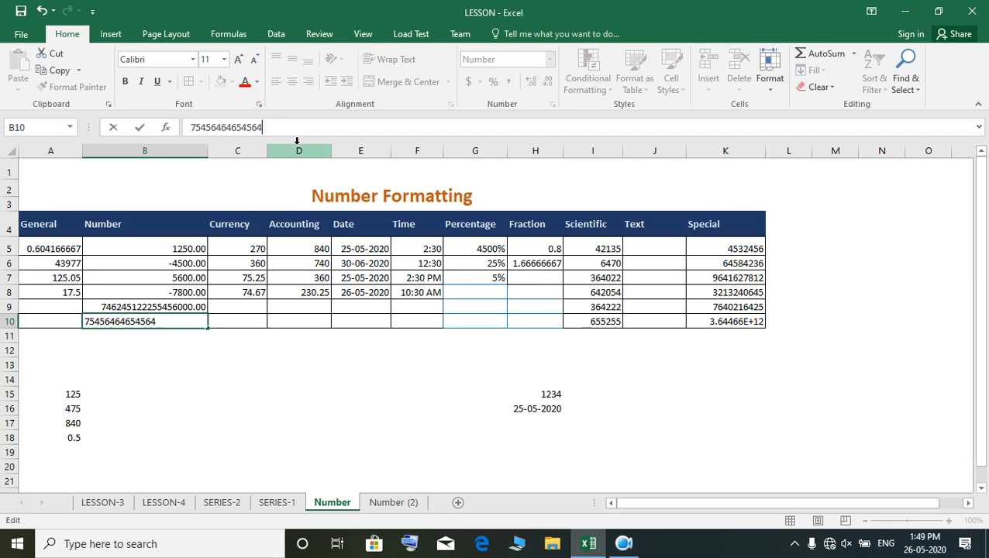
{"action": "key", "text": "BackSpace"}
{"action": "key", "text": "BackSpace"}
{"action": "left_click", "coordinate": [243, 393]}
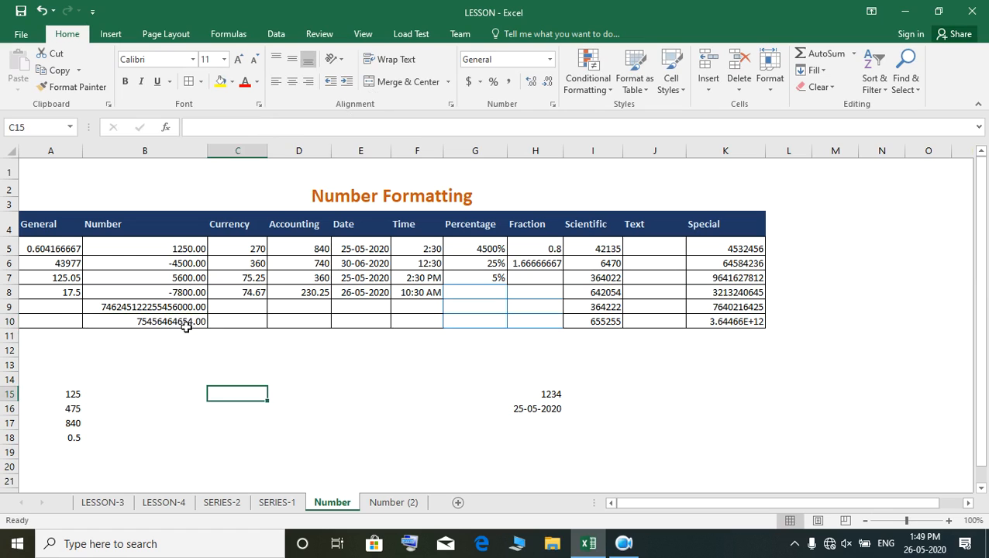
- Apply the General number format to cell B10
{"action": "left_click", "coordinate": [190, 323]}
{"action": "left_click", "coordinate": [550, 59]}
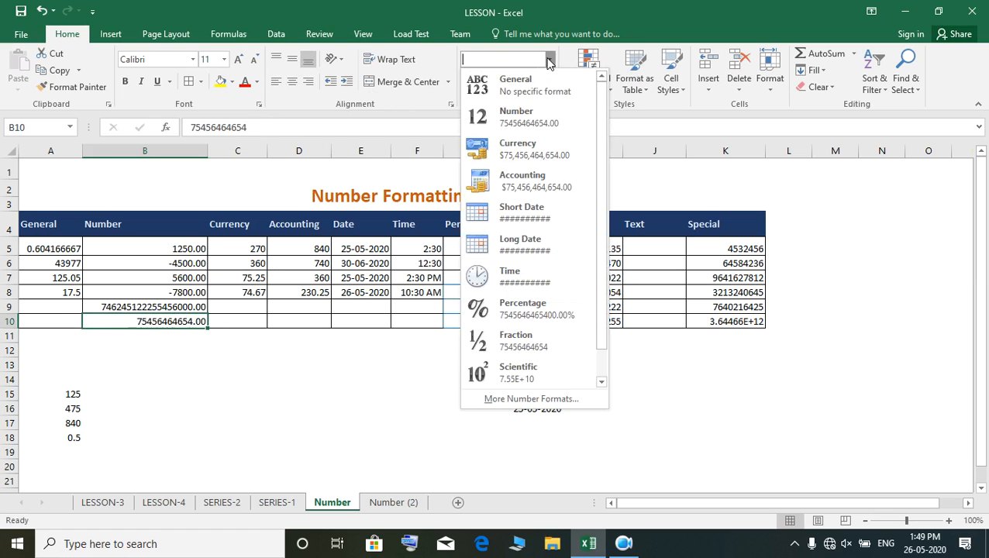
{"action": "left_click", "coordinate": [534, 87]}
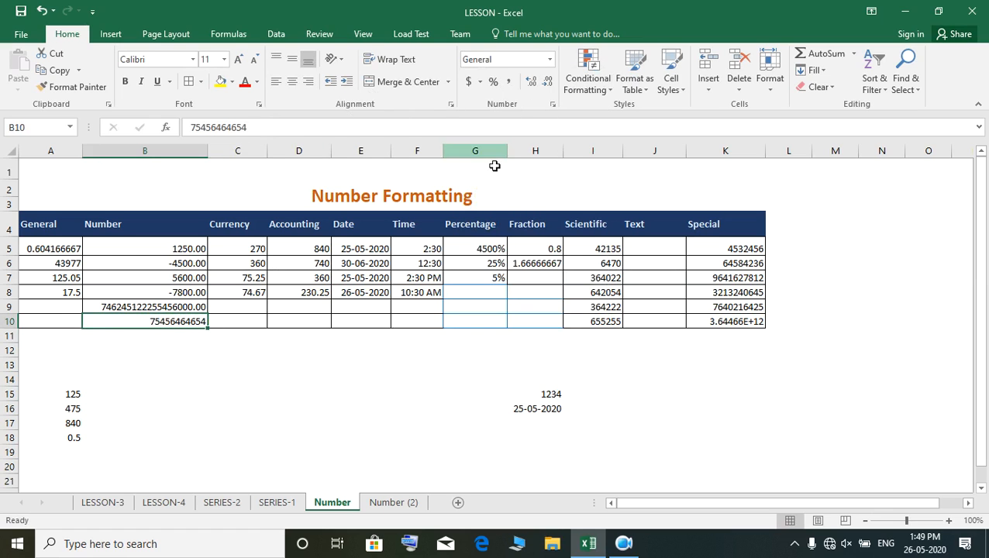
{"action": "left_click", "coordinate": [266, 126]}
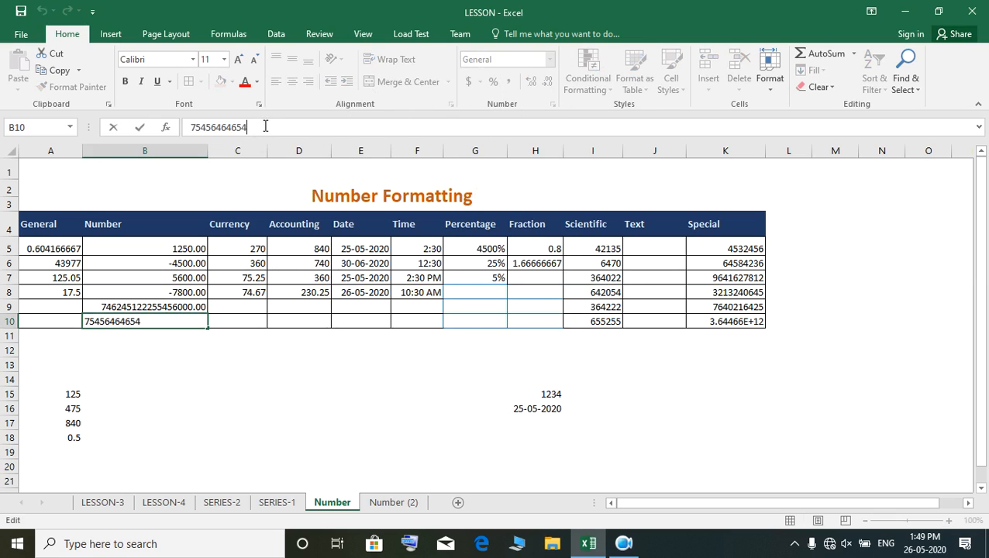
{"action": "type", "text": "49"}
{"action": "key", "text": "Return"}
{"action": "left_click", "coordinate": [142, 322]}
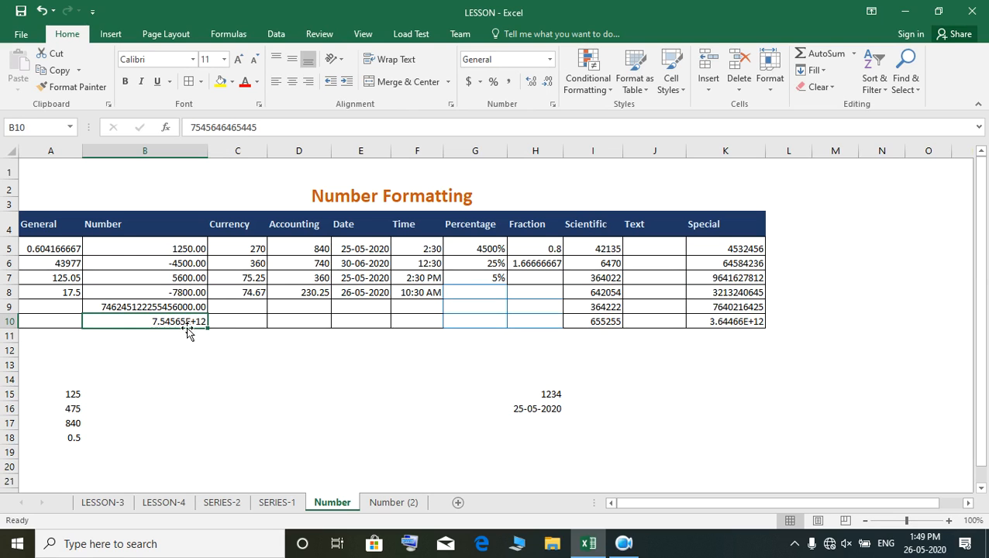
- Apply the Number format to the extended long number in cell B10
{"action": "left_click", "coordinate": [525, 59]}
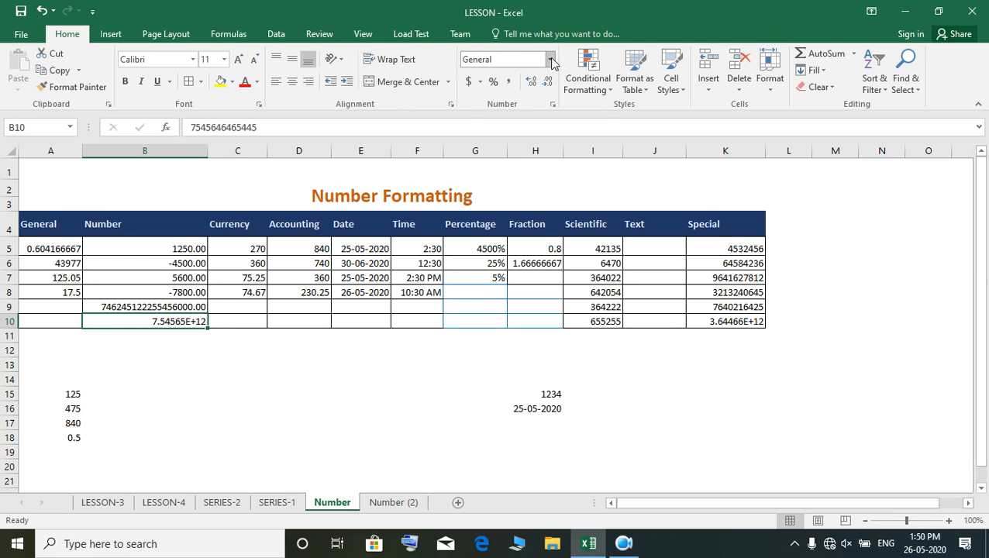
{"action": "left_click", "coordinate": [550, 59]}
{"action": "left_click", "coordinate": [532, 118]}
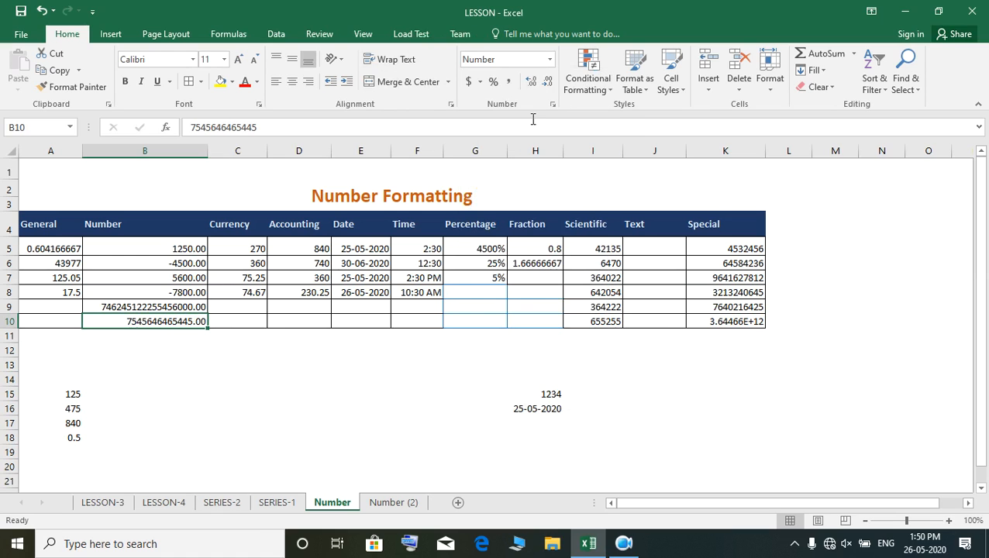
{"action": "left_click", "coordinate": [184, 401]}
- Apply the Currency format to the Currency column entries in cells C5:C8
{"action": "left_click_drag", "start_coordinate": [230, 247], "coordinate": [251, 299]}
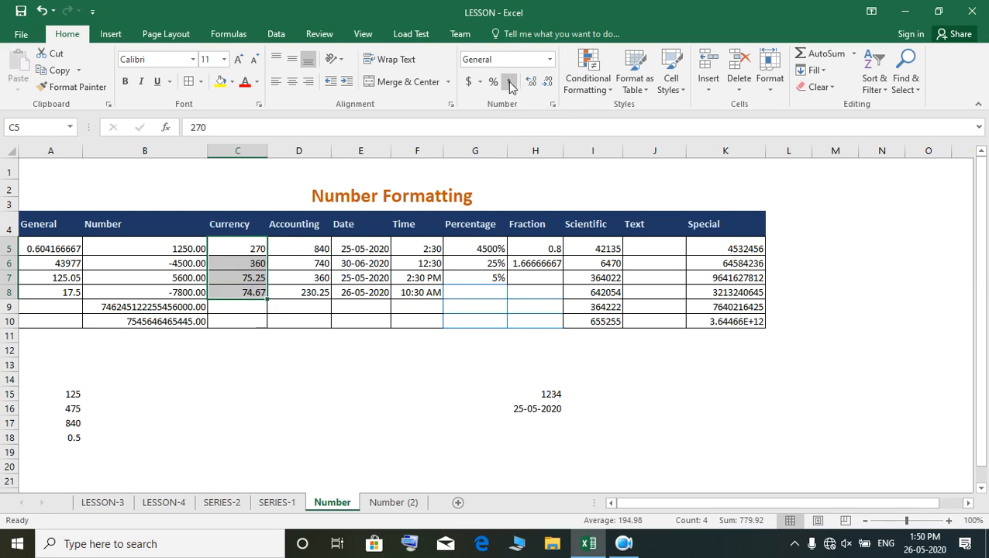
{"action": "left_click", "coordinate": [548, 60]}
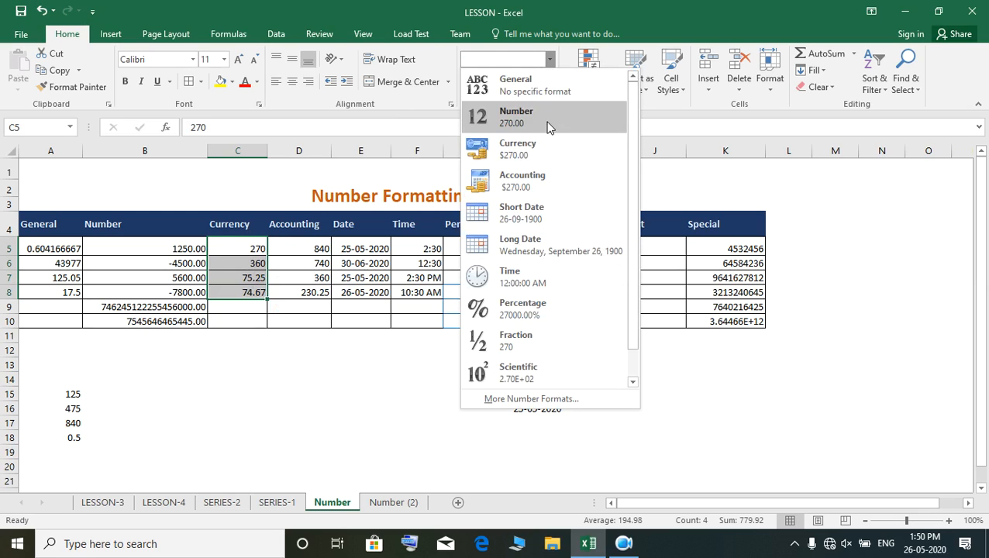
{"action": "left_click", "coordinate": [534, 146]}
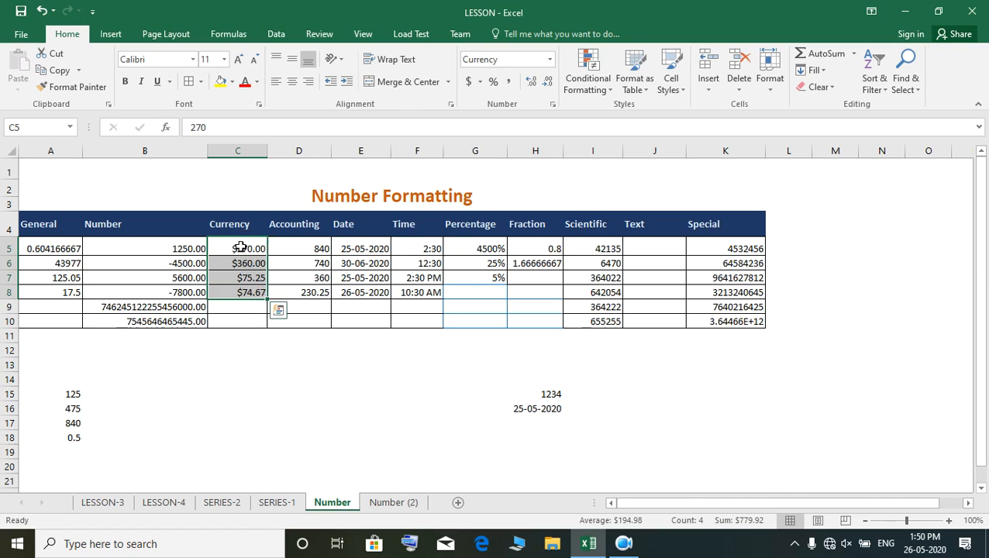
- Change the currency symbol of cells C5:C8 to ₹ Hindi, keeping the Currency format with two decimal places
{"action": "left_click", "coordinate": [549, 62]}
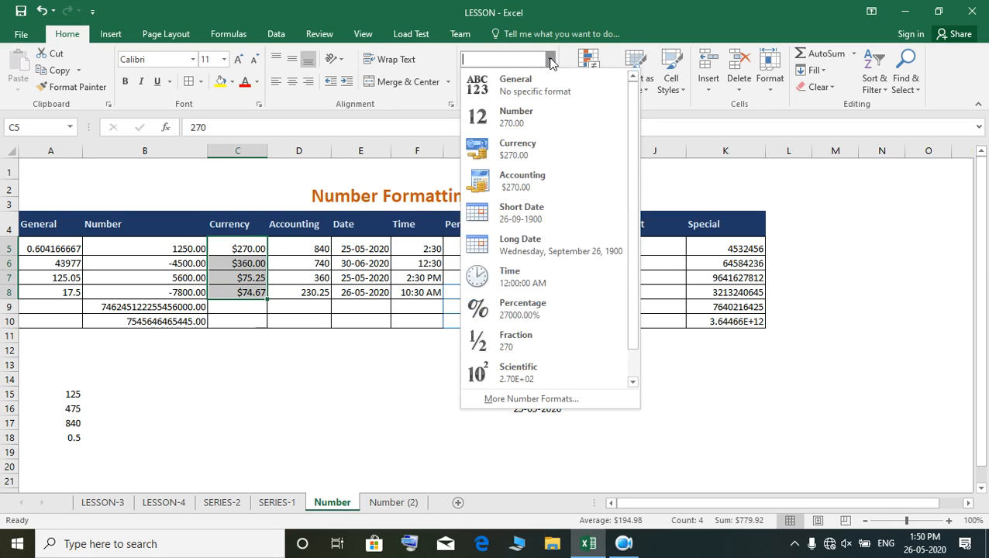
{"action": "left_click", "coordinate": [561, 402]}
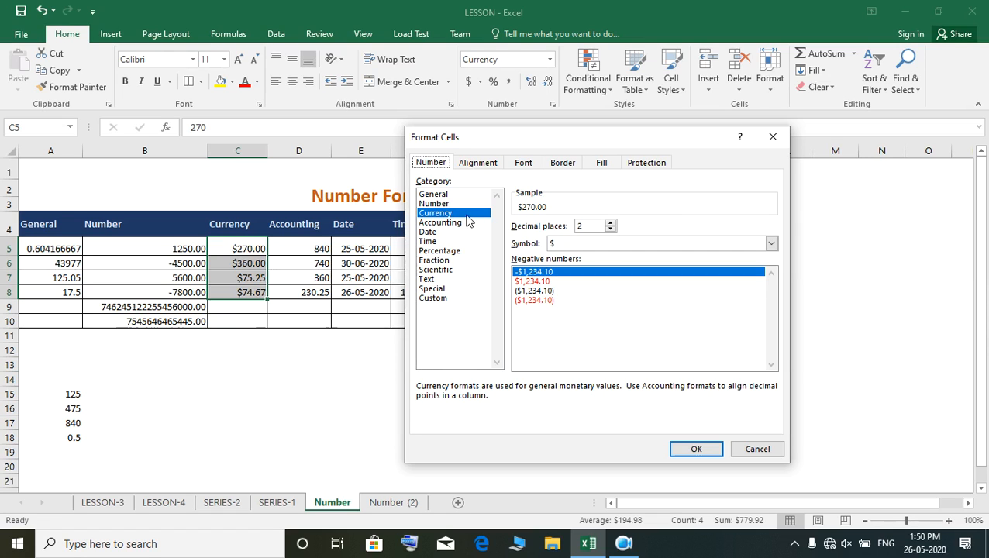
{"action": "left_click", "coordinate": [771, 243]}
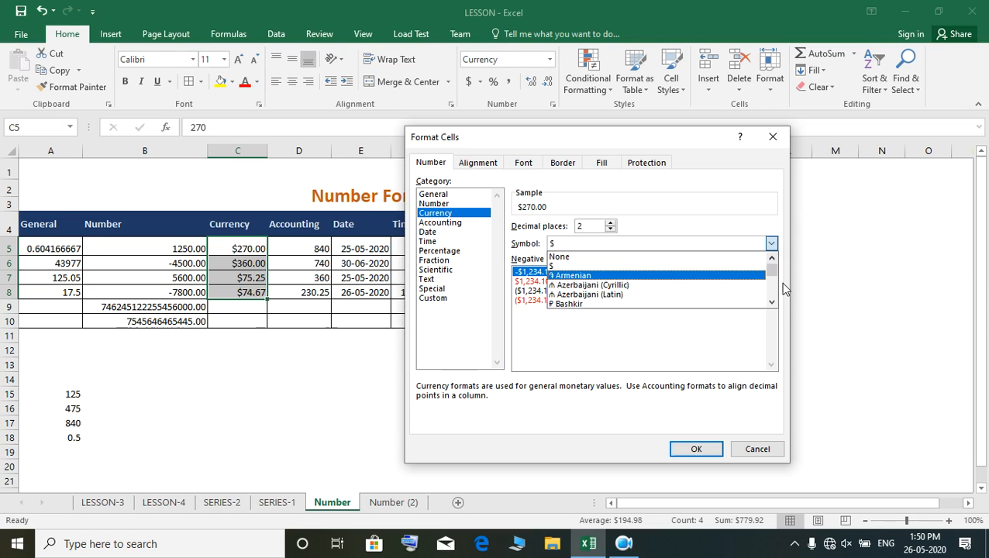
{"action": "left_click_drag", "start_coordinate": [772, 271], "coordinate": [773, 280]}
{"action": "scroll", "coordinate": [598, 271], "scroll_direction": "up", "scroll_amount": 1}
{"action": "scroll", "coordinate": [601, 279], "scroll_direction": "down", "scroll_amount": 10}
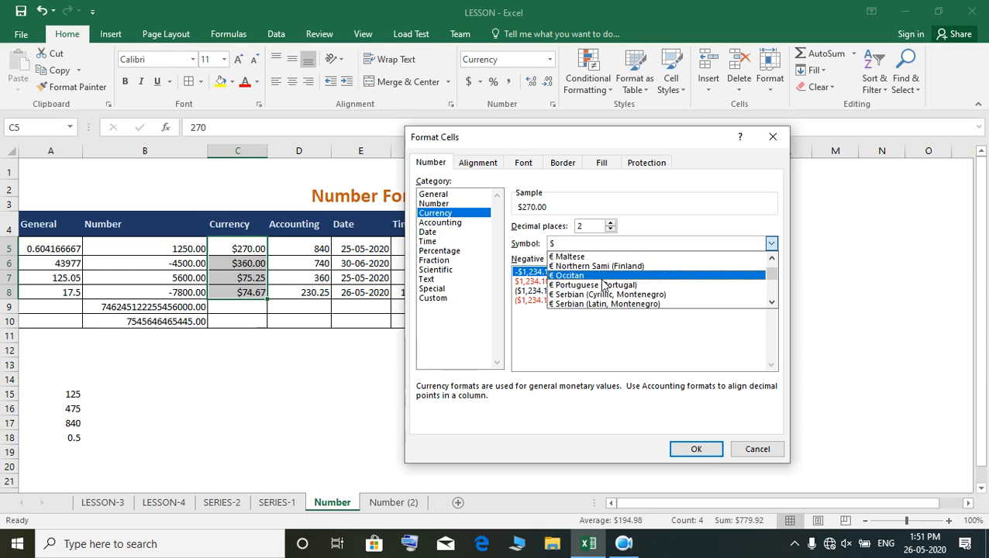
{"action": "scroll", "coordinate": [603, 288], "scroll_direction": "down", "scroll_amount": 6}
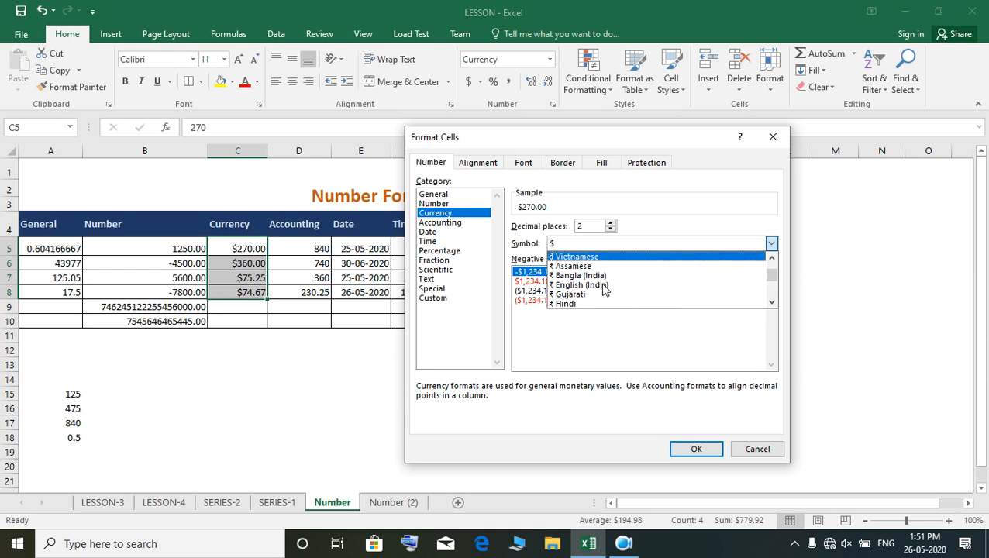
{"action": "left_click", "coordinate": [589, 276]}
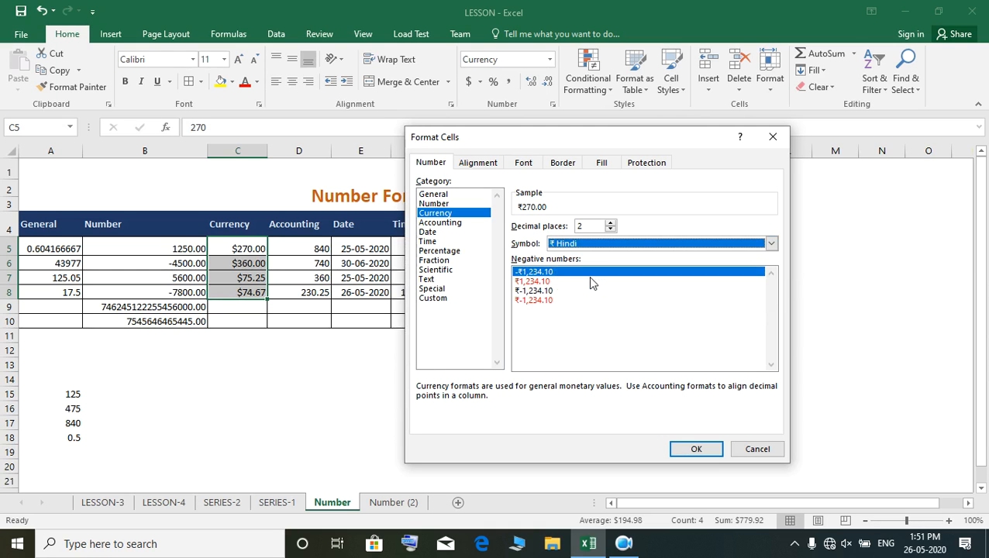
{"action": "left_click", "coordinate": [695, 450]}
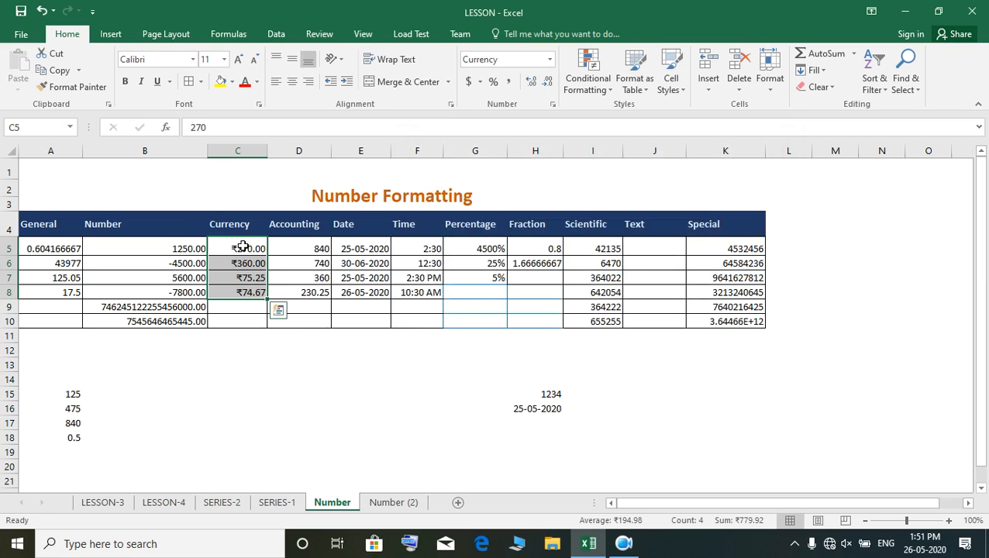
- Set the Number format of cells B5:B10 to show negative values in red without a minus sign
{"action": "left_click_drag", "start_coordinate": [167, 244], "coordinate": [181, 323]}
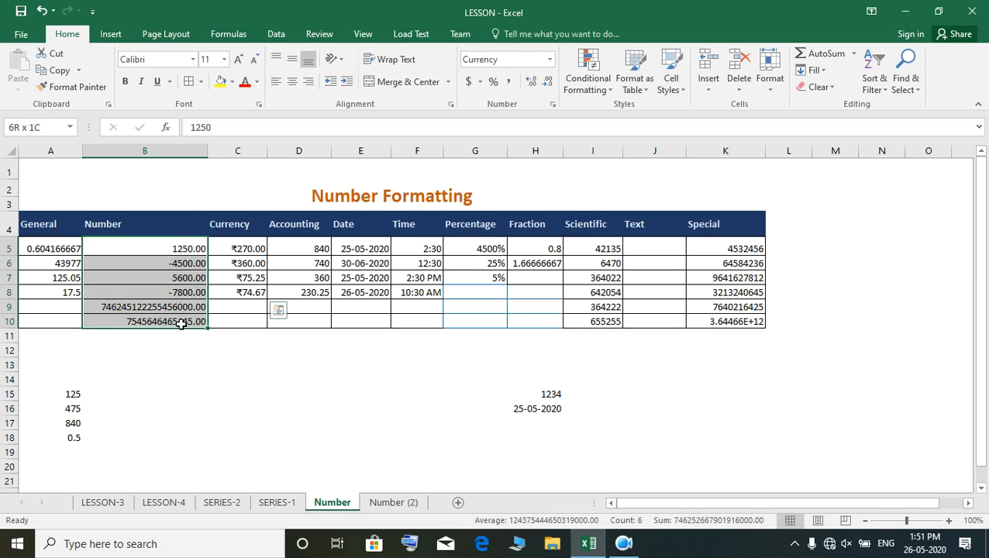
{"action": "left_click_drag", "start_coordinate": [180, 324], "coordinate": [182, 324]}
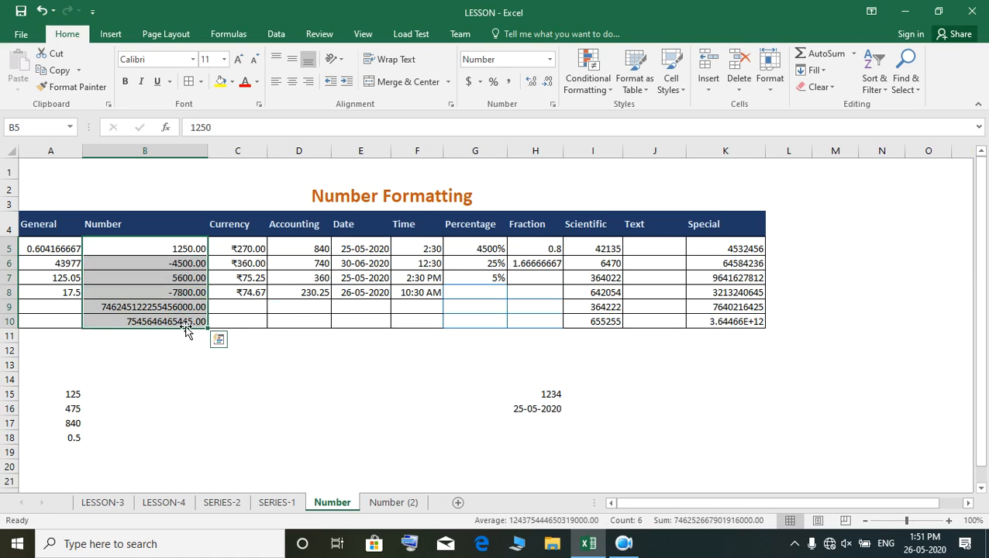
{"action": "left_click", "coordinate": [550, 60]}
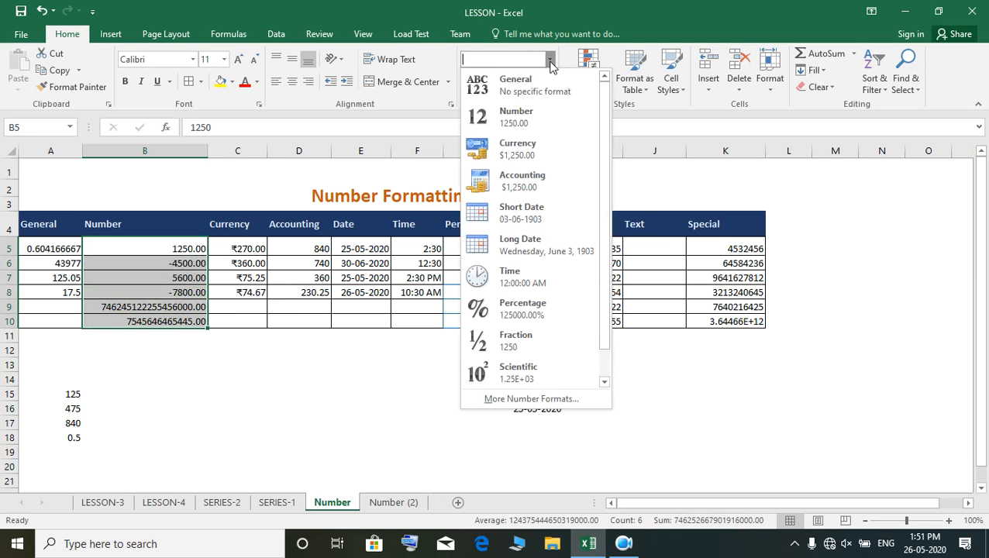
{"action": "left_click", "coordinate": [509, 399]}
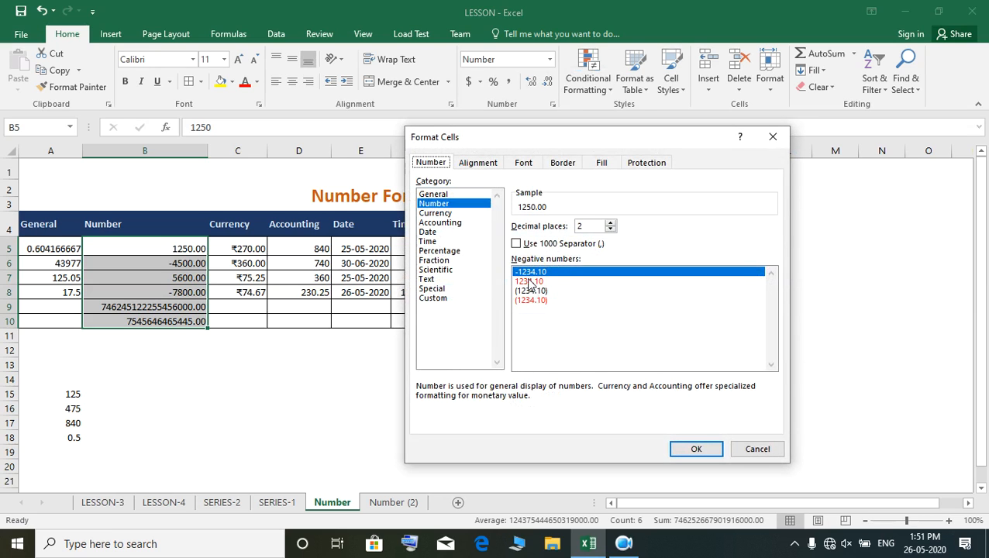
{"action": "left_click", "coordinate": [530, 281]}
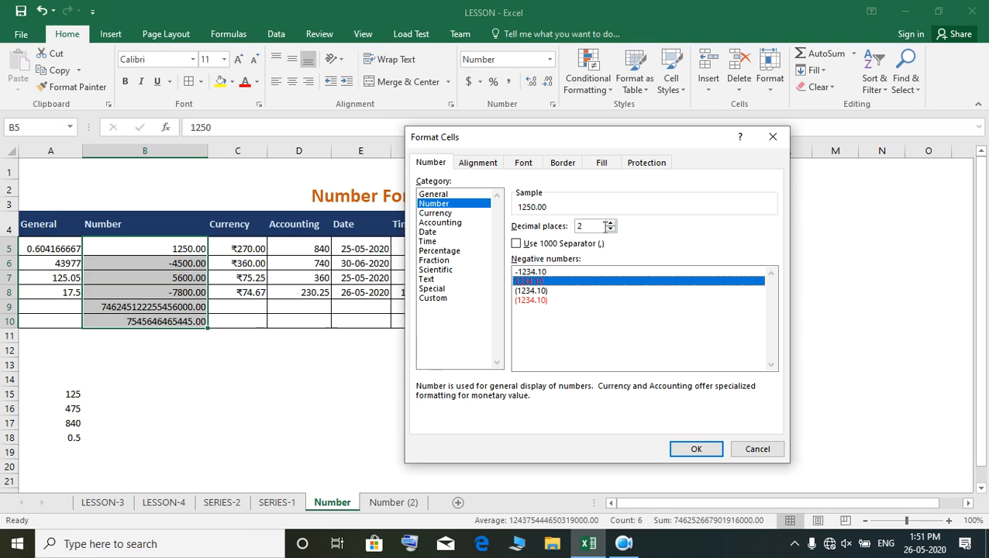
{"action": "left_click", "coordinate": [696, 449]}
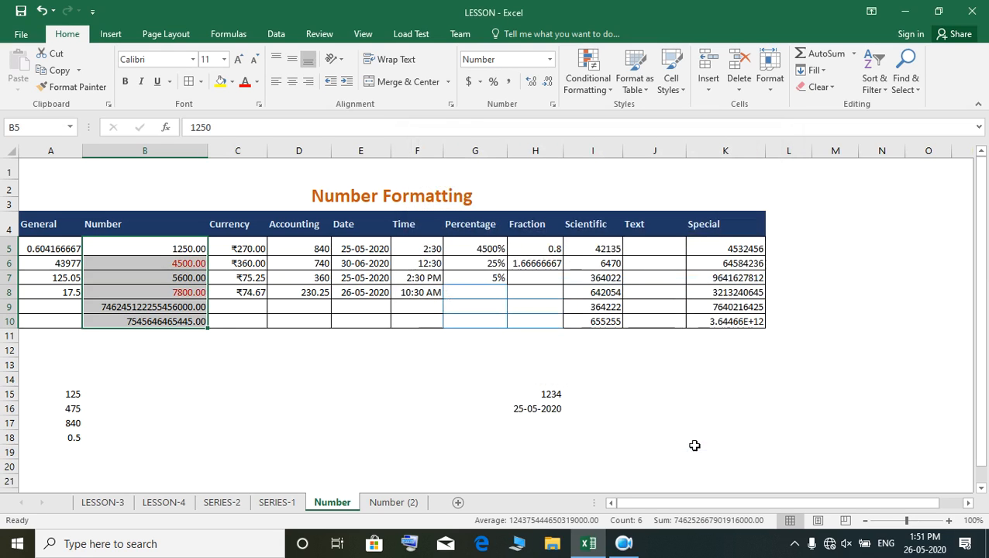
{"action": "left_click", "coordinate": [241, 373]}
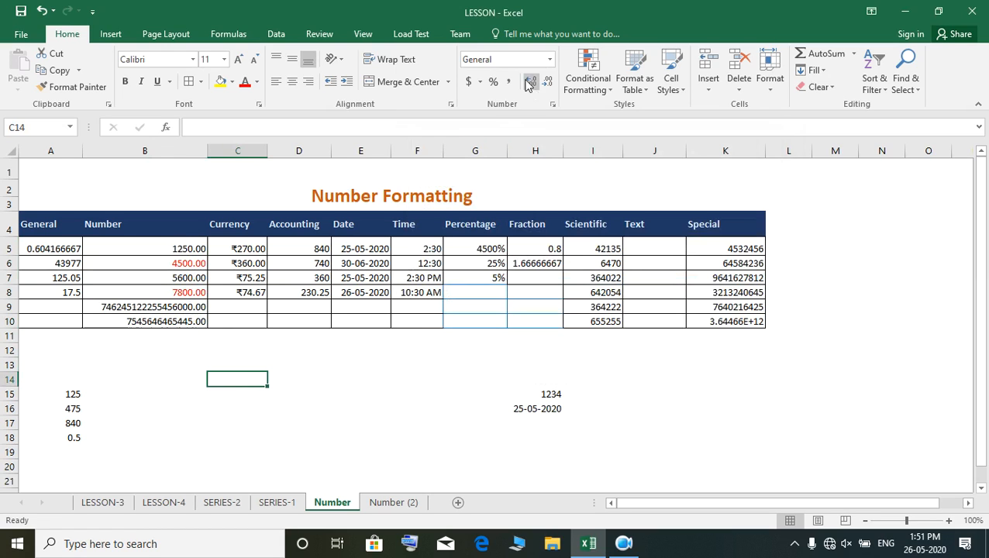
- Revisit the negative-number styles for cells B5:B10 and reapply the red 1234.10 style
{"action": "left_click_drag", "start_coordinate": [170, 246], "coordinate": [167, 324]}
{"action": "left_click", "coordinate": [550, 60]}
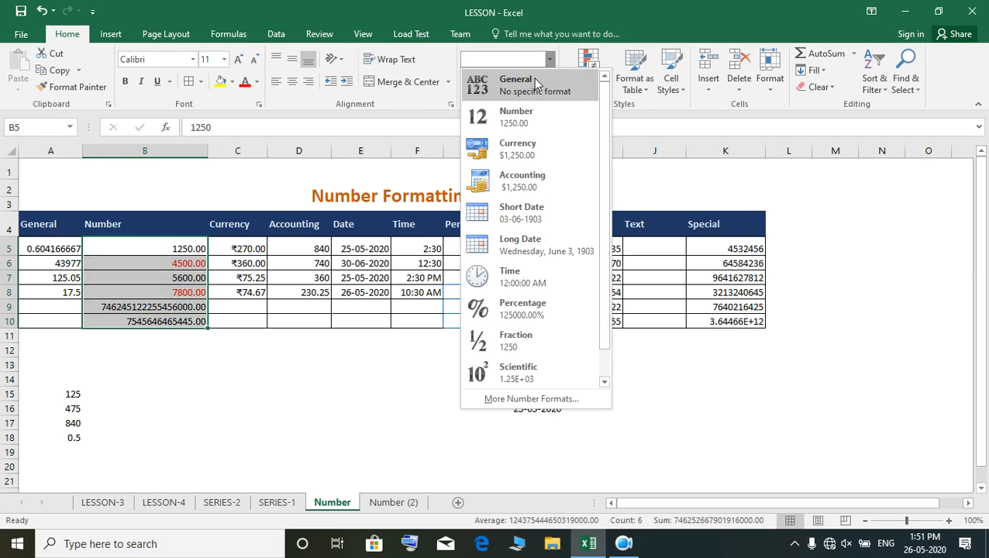
{"action": "left_click", "coordinate": [532, 399]}
{"action": "left_click", "coordinate": [540, 272]}
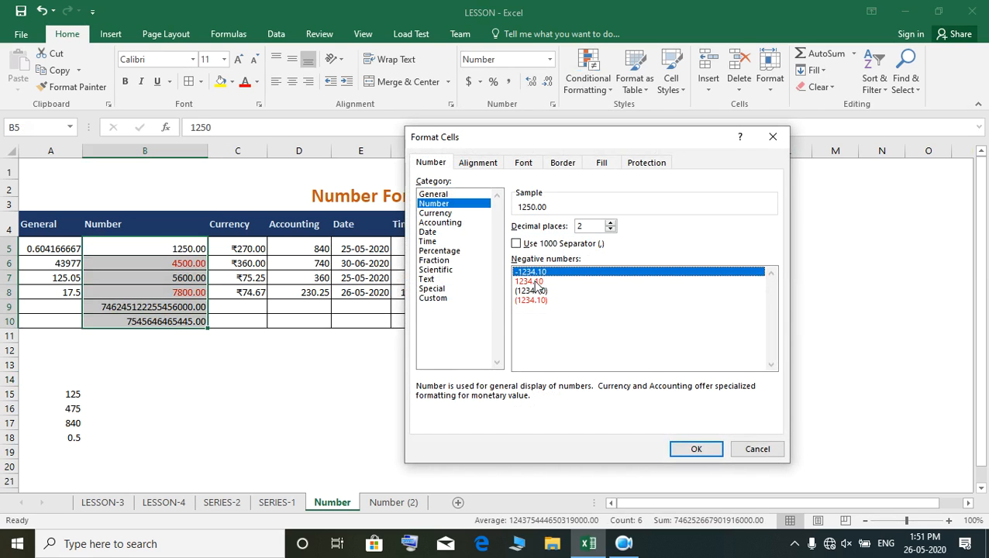
{"action": "left_click", "coordinate": [535, 282]}
{"action": "left_click", "coordinate": [695, 451]}
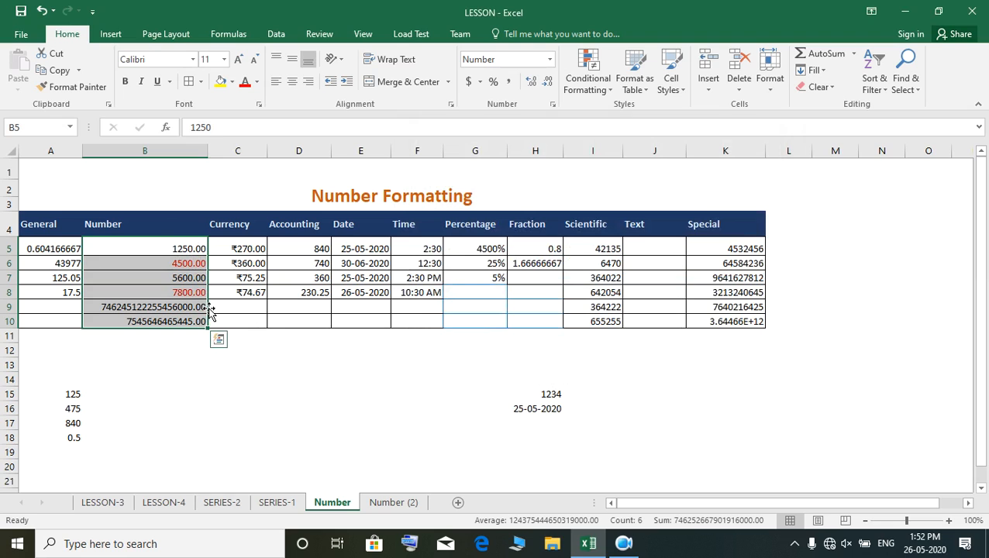
- Apply the Accounting format to the Accounting column entries in cells D5:D8
{"action": "left_click_drag", "start_coordinate": [309, 248], "coordinate": [308, 290]}
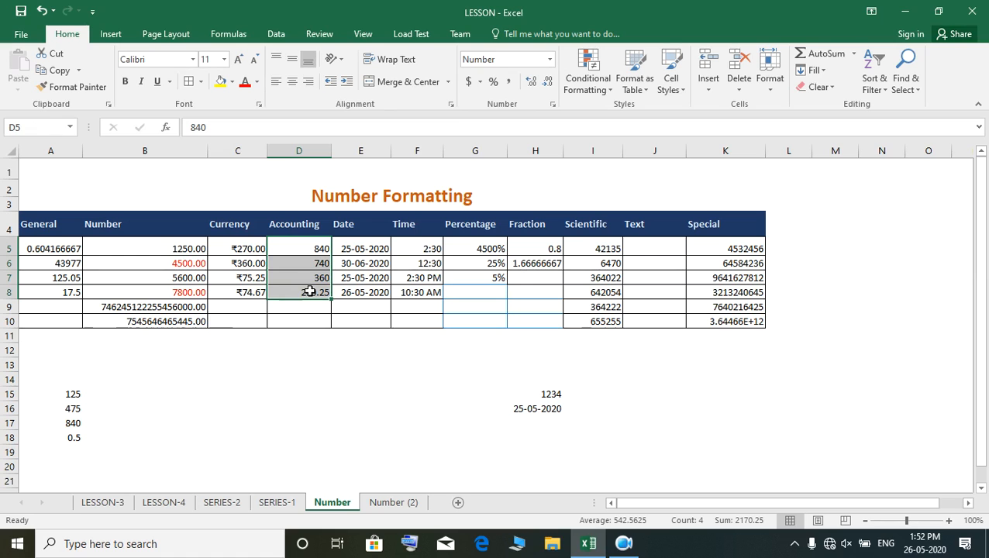
{"action": "left_click", "coordinate": [549, 59]}
{"action": "left_click", "coordinate": [517, 186]}
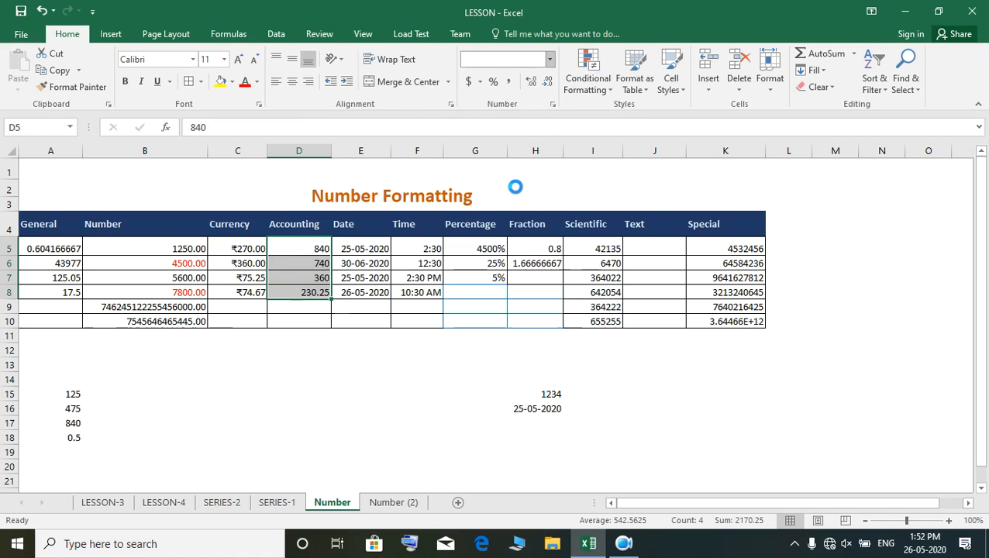
{"action": "left_click", "coordinate": [269, 333]}
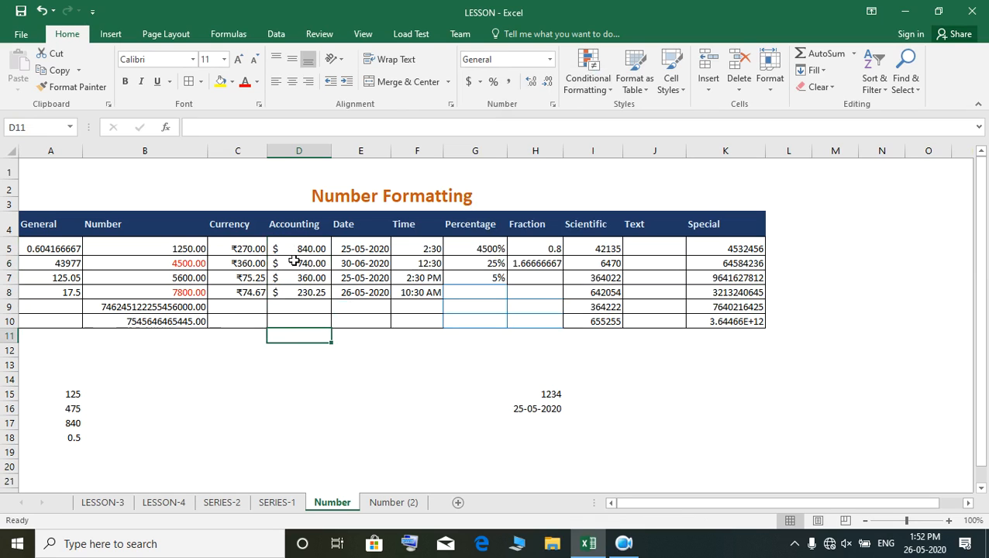
- Change the Accounting symbol of cells D5:D8 to ₹ Bangla (India), keeping two decimal places
{"action": "left_click_drag", "start_coordinate": [294, 247], "coordinate": [293, 293]}
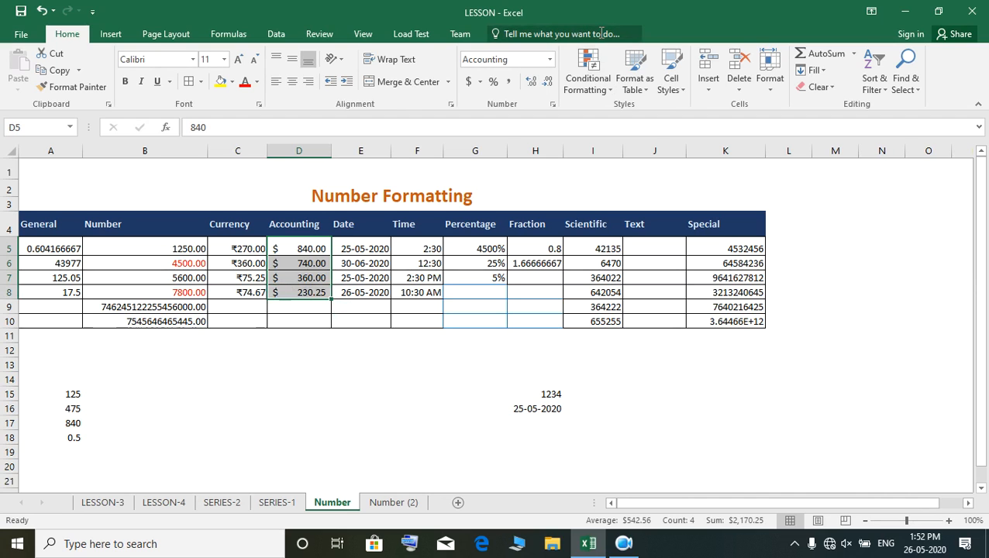
{"action": "left_click", "coordinate": [549, 61]}
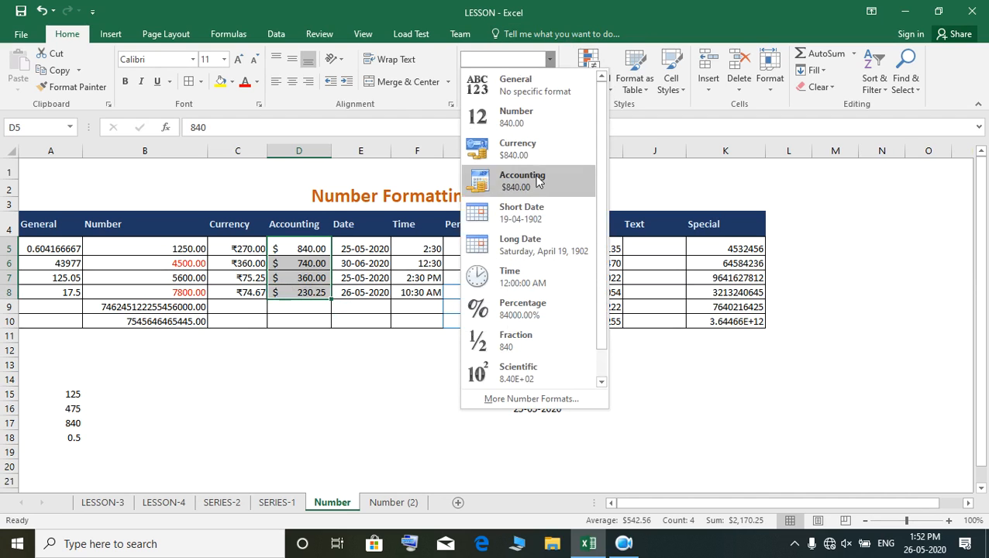
{"action": "left_click", "coordinate": [531, 399]}
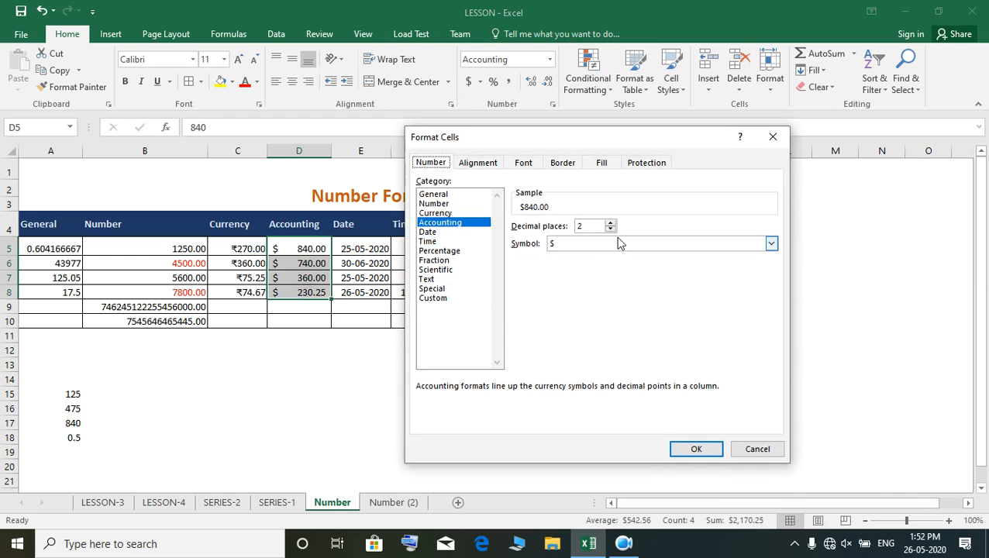
{"action": "left_click", "coordinate": [772, 244]}
{"action": "left_click", "coordinate": [774, 244]}
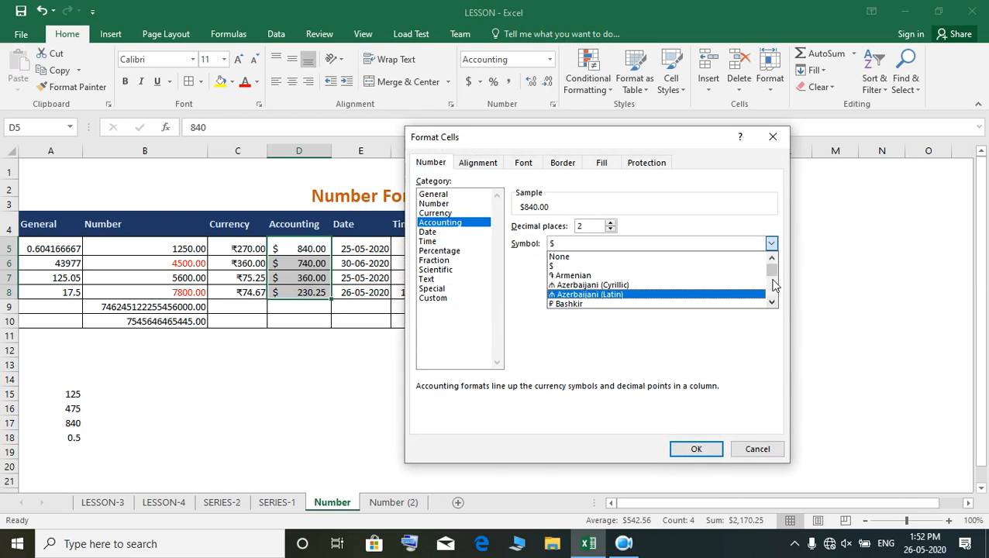
{"action": "left_click_drag", "start_coordinate": [772, 271], "coordinate": [780, 286]}
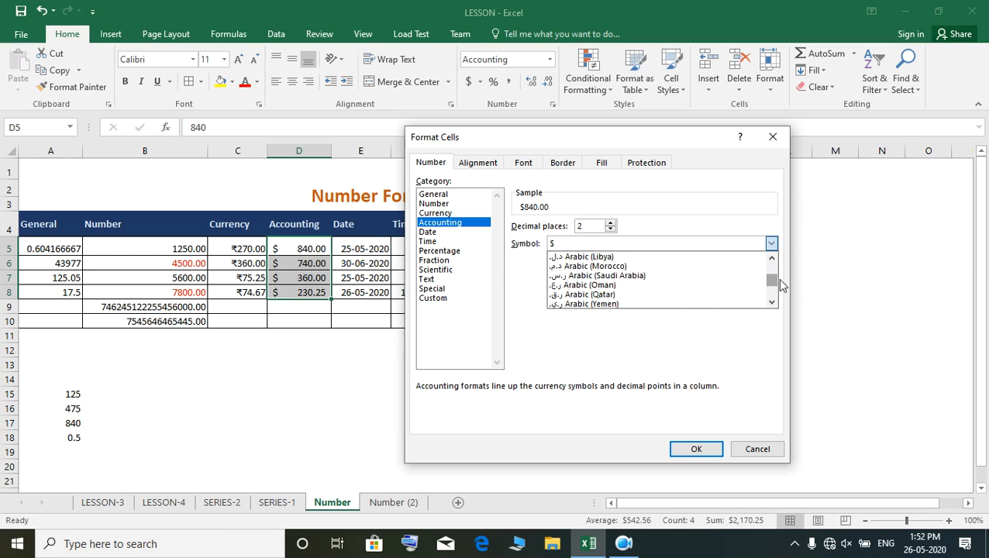
{"action": "scroll", "coordinate": [776, 285], "scroll_direction": "up", "scroll_amount": 3}
{"action": "scroll", "coordinate": [775, 286], "scroll_direction": "up", "scroll_amount": 4}
{"action": "scroll", "coordinate": [776, 286], "scroll_direction": "up", "scroll_amount": 8}
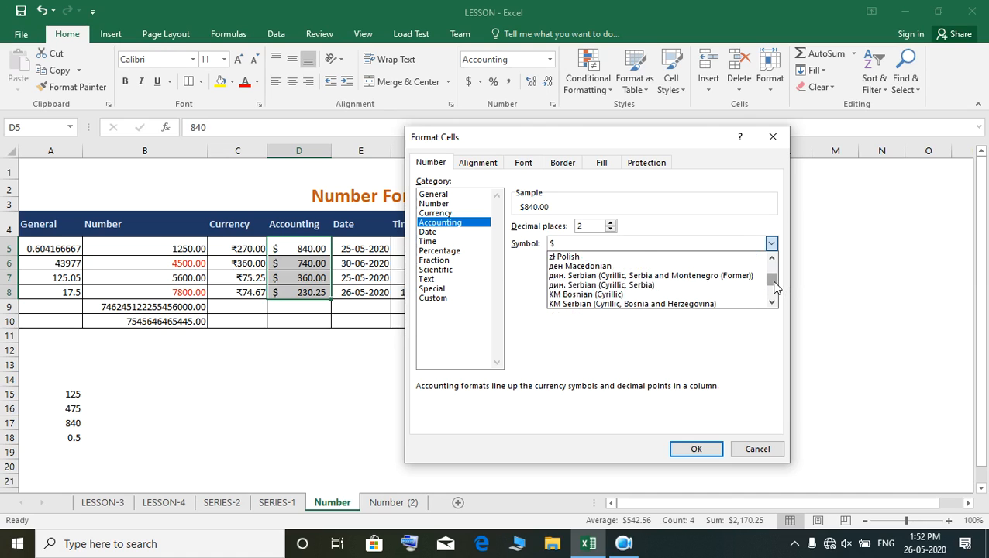
{"action": "scroll", "coordinate": [776, 287], "scroll_direction": "up", "scroll_amount": 1}
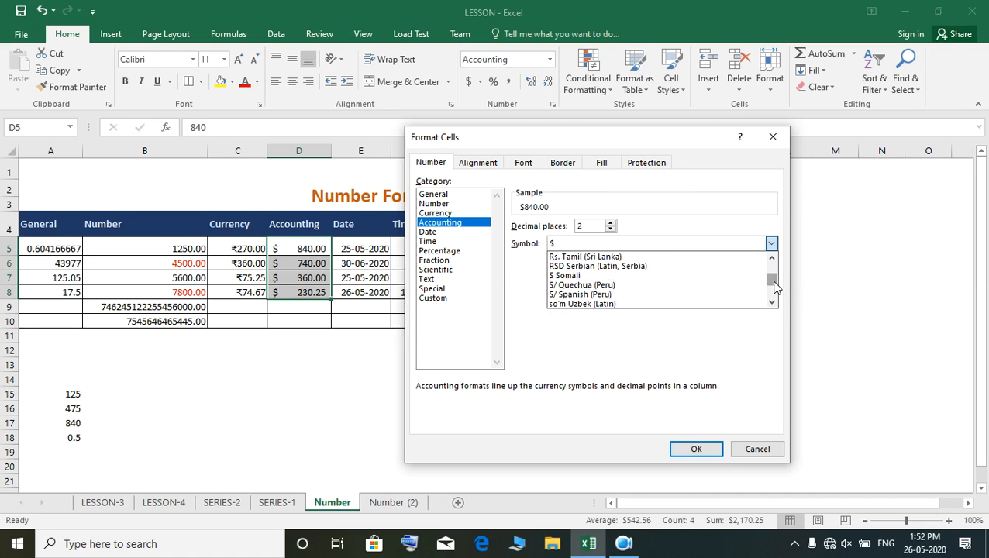
{"action": "scroll", "coordinate": [775, 287], "scroll_direction": "up", "scroll_amount": 1}
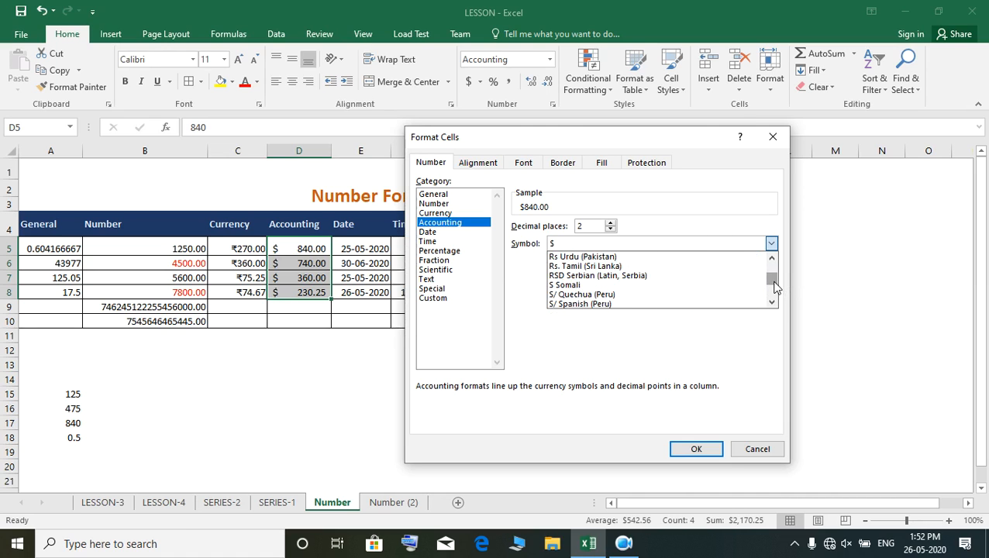
{"action": "scroll", "coordinate": [776, 286], "scroll_direction": "up", "scroll_amount": 1}
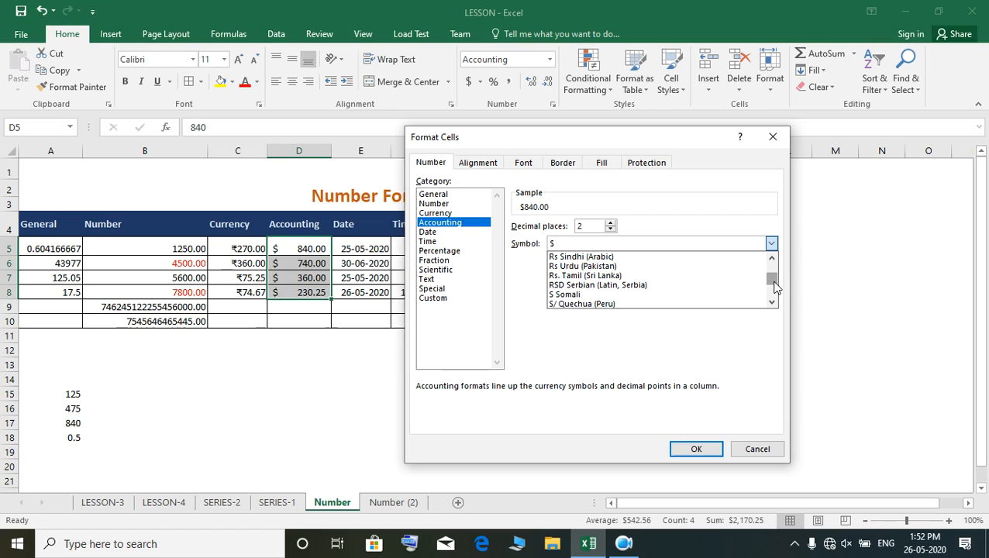
{"action": "scroll", "coordinate": [776, 287], "scroll_direction": "up", "scroll_amount": 1}
{"action": "scroll", "coordinate": [776, 287], "scroll_direction": "up", "scroll_amount": 1}
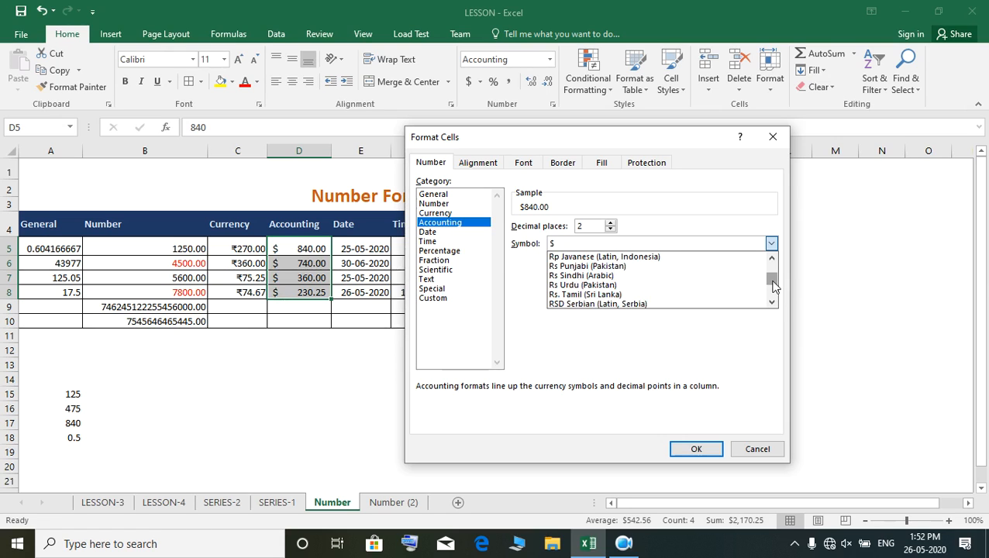
{"action": "scroll", "coordinate": [775, 287], "scroll_direction": "up", "scroll_amount": 1}
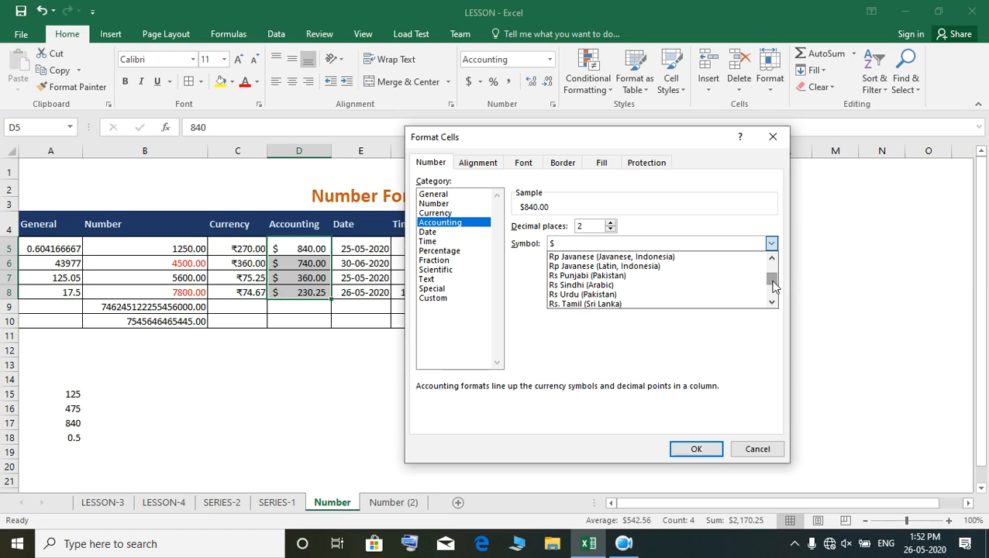
{"action": "scroll", "coordinate": [775, 287], "scroll_direction": "up", "scroll_amount": 1}
{"action": "scroll", "coordinate": [774, 287], "scroll_direction": "up", "scroll_amount": 2}
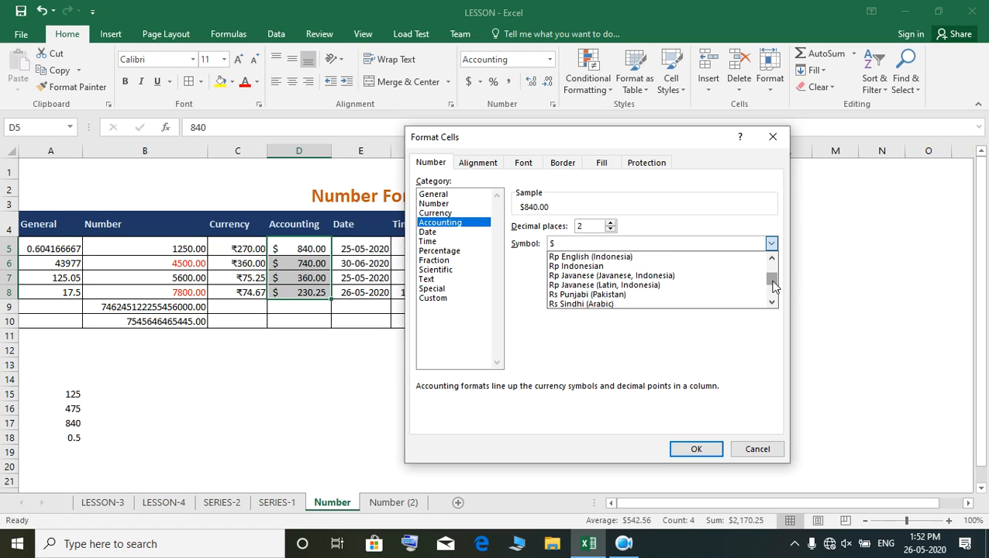
{"action": "scroll", "coordinate": [773, 287], "scroll_direction": "up", "scroll_amount": 4}
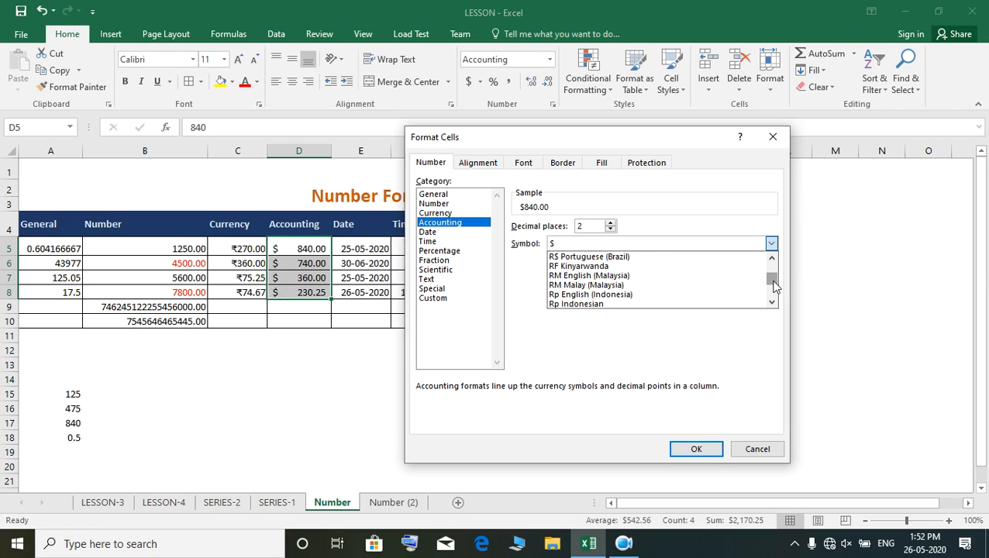
{"action": "scroll", "coordinate": [773, 287], "scroll_direction": "up", "scroll_amount": 6}
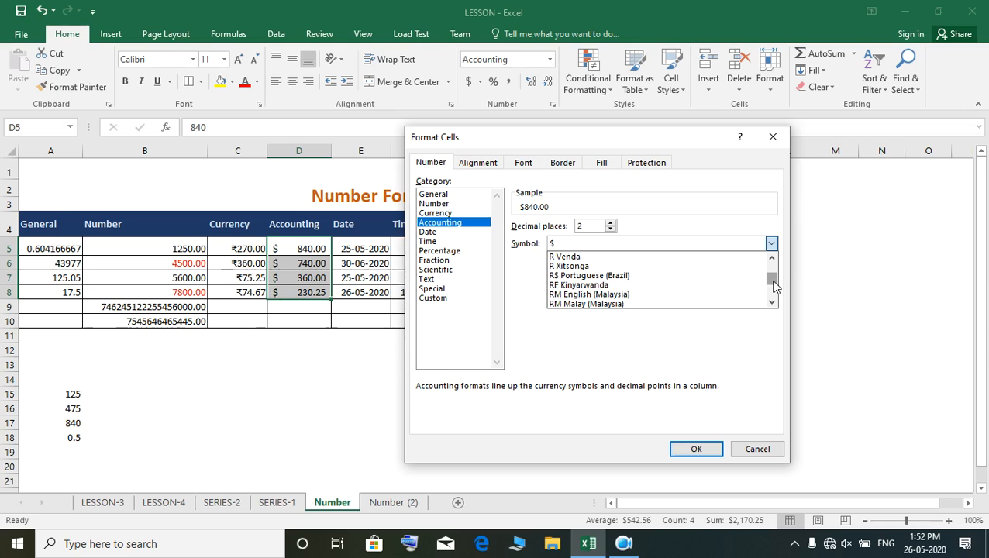
{"action": "scroll", "coordinate": [773, 287], "scroll_direction": "up", "scroll_amount": 4}
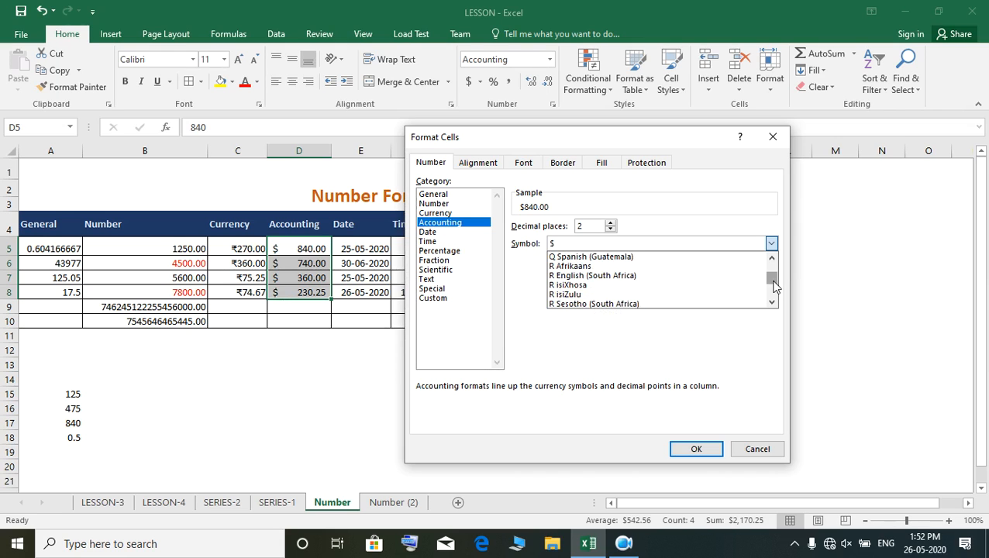
{"action": "scroll", "coordinate": [773, 287], "scroll_direction": "down", "scroll_amount": 13}
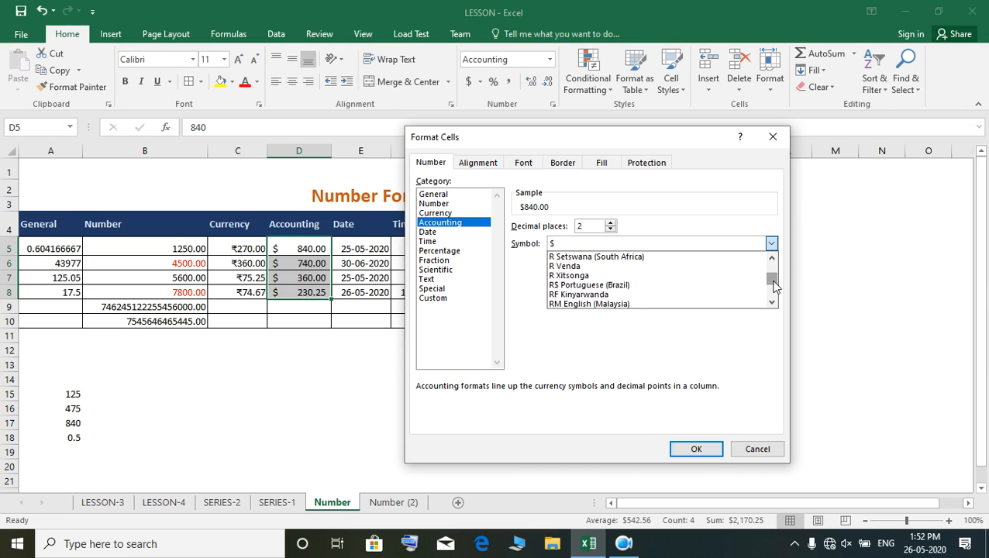
{"action": "scroll", "coordinate": [773, 287], "scroll_direction": "down", "scroll_amount": 2}
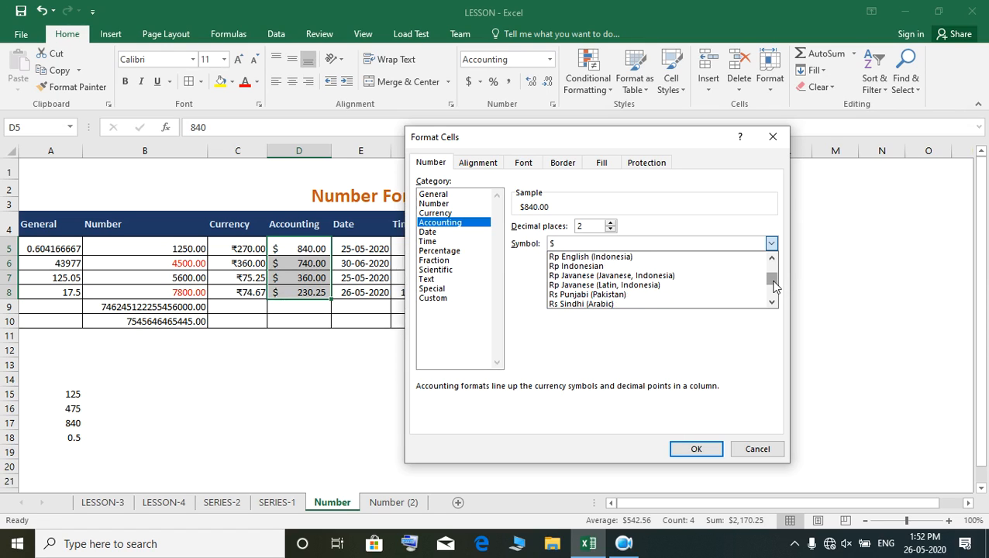
{"action": "scroll", "coordinate": [776, 286], "scroll_direction": "down", "scroll_amount": 1}
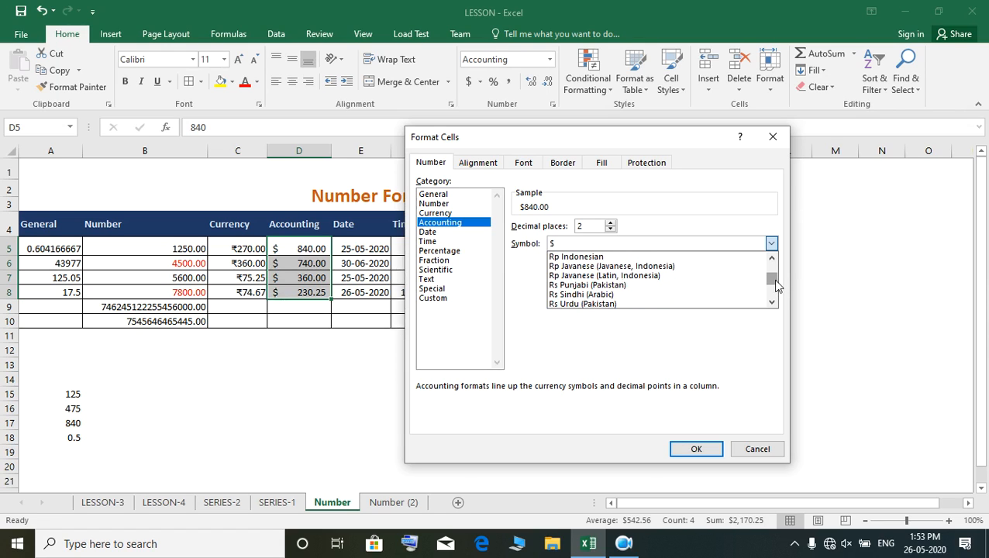
{"action": "scroll", "coordinate": [776, 286], "scroll_direction": "down", "scroll_amount": 1}
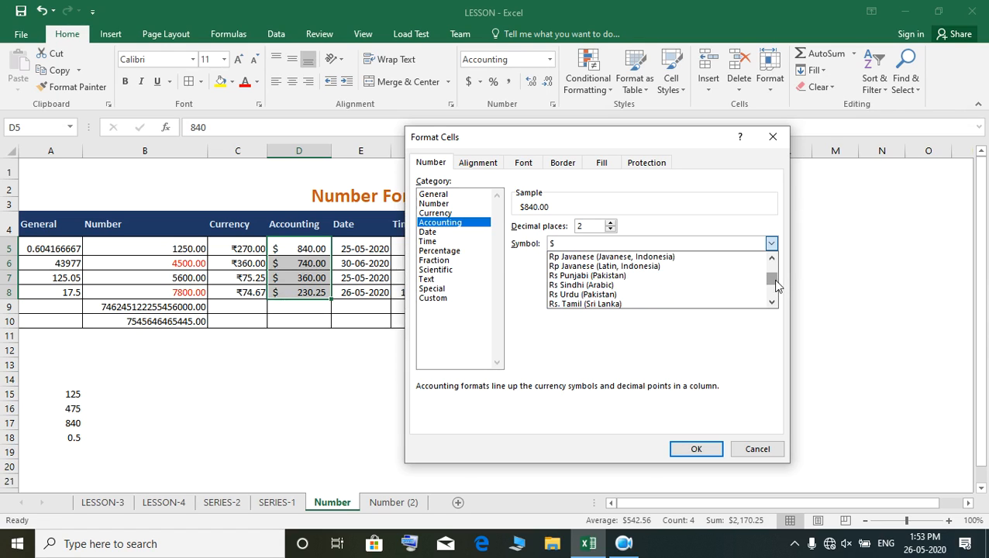
{"action": "scroll", "coordinate": [776, 287], "scroll_direction": "down", "scroll_amount": 4}
{"action": "scroll", "coordinate": [776, 287], "scroll_direction": "down", "scroll_amount": 5}
{"action": "scroll", "coordinate": [776, 287], "scroll_direction": "up", "scroll_amount": 10}
{"action": "scroll", "coordinate": [777, 287], "scroll_direction": "up", "scroll_amount": 15}
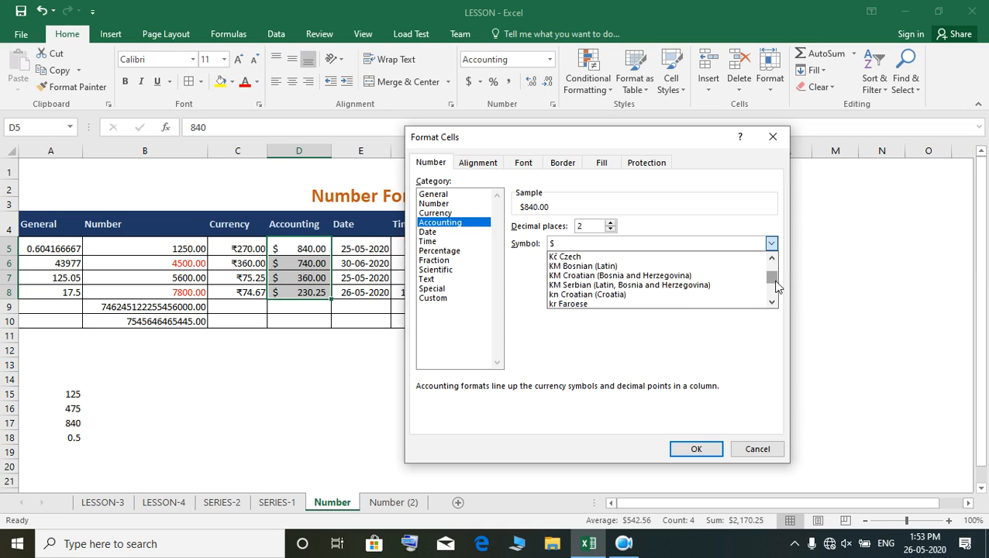
{"action": "scroll", "coordinate": [776, 287], "scroll_direction": "up", "scroll_amount": 15}
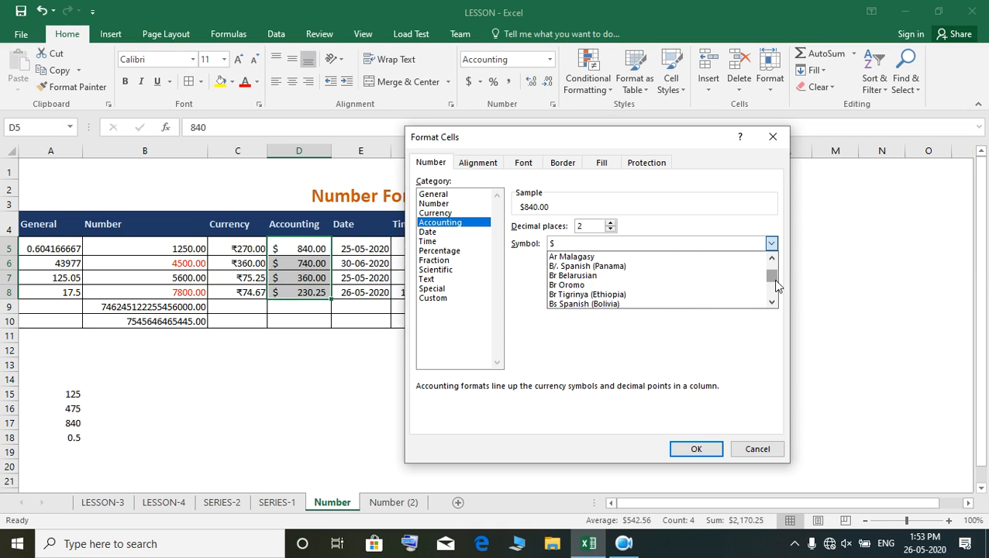
{"action": "scroll", "coordinate": [776, 286], "scroll_direction": "up", "scroll_amount": 1}
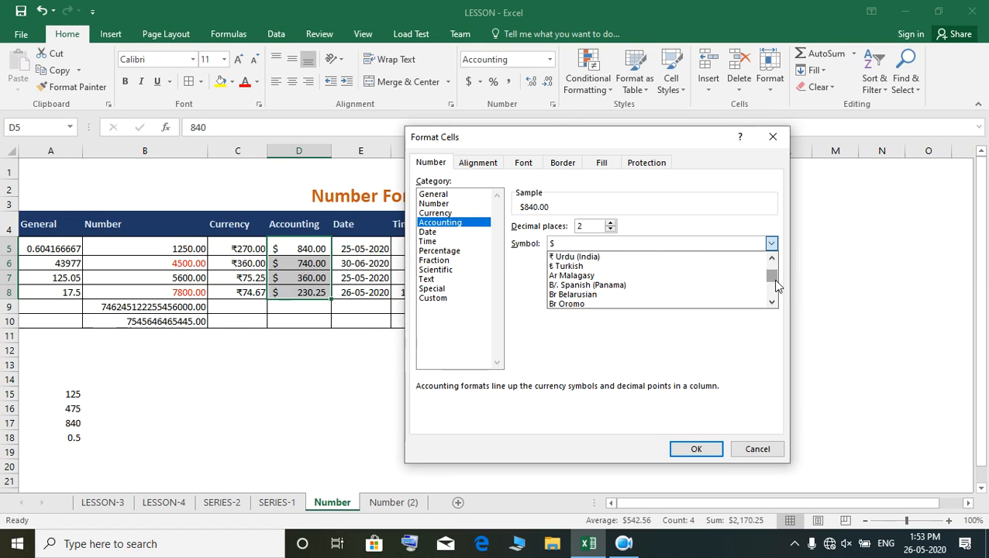
{"action": "scroll", "coordinate": [776, 287], "scroll_direction": "up", "scroll_amount": 3}
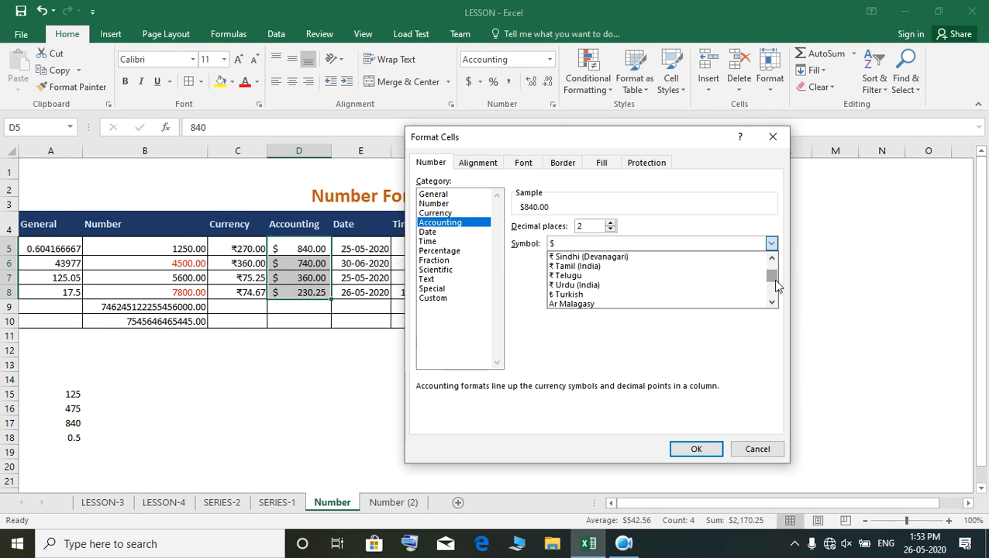
{"action": "scroll", "coordinate": [776, 287], "scroll_direction": "up", "scroll_amount": 2}
{"action": "scroll", "coordinate": [776, 287], "scroll_direction": "up", "scroll_amount": 1}
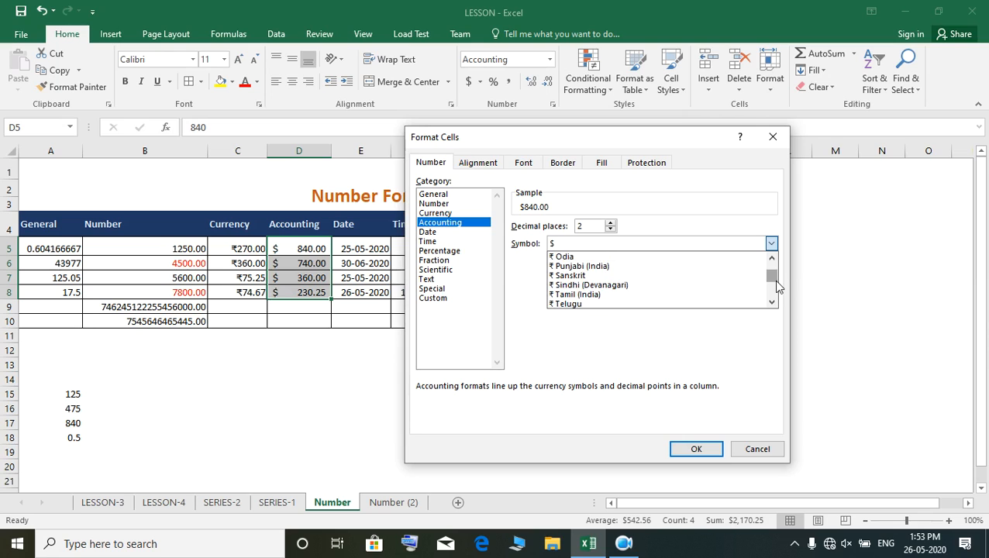
{"action": "scroll", "coordinate": [778, 287], "scroll_direction": "up", "scroll_amount": 10}
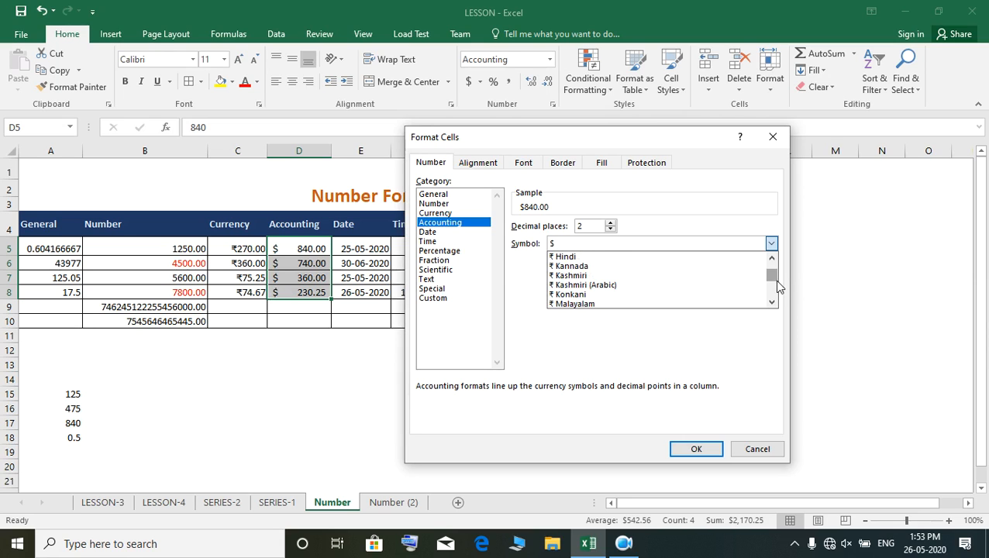
{"action": "scroll", "coordinate": [778, 287], "scroll_direction": "up", "scroll_amount": 3}
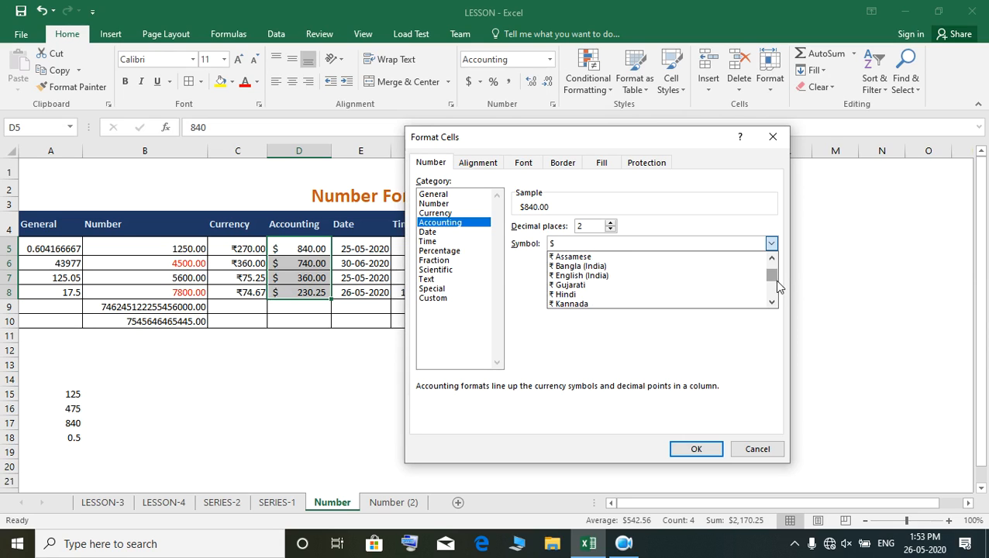
{"action": "left_click", "coordinate": [626, 266]}
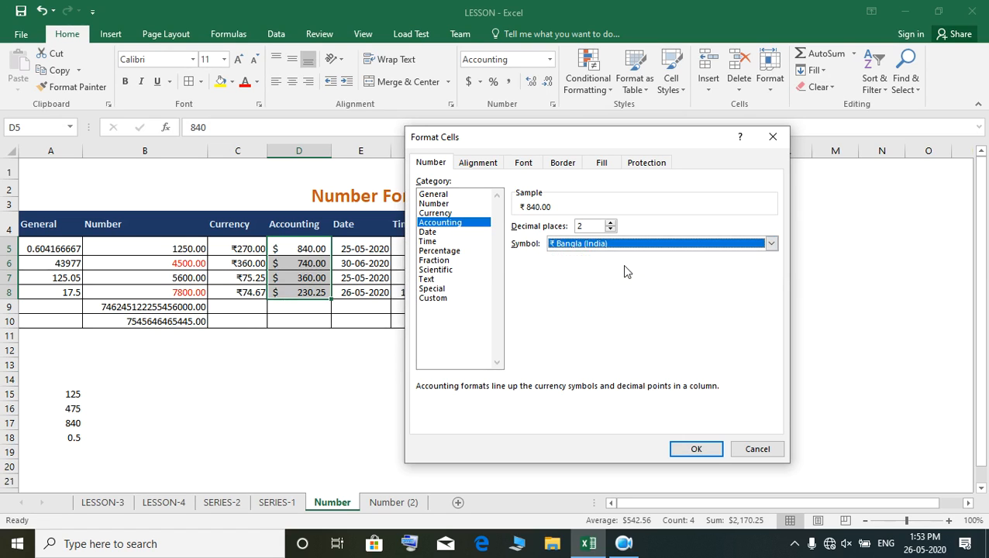
{"action": "left_click", "coordinate": [713, 451]}
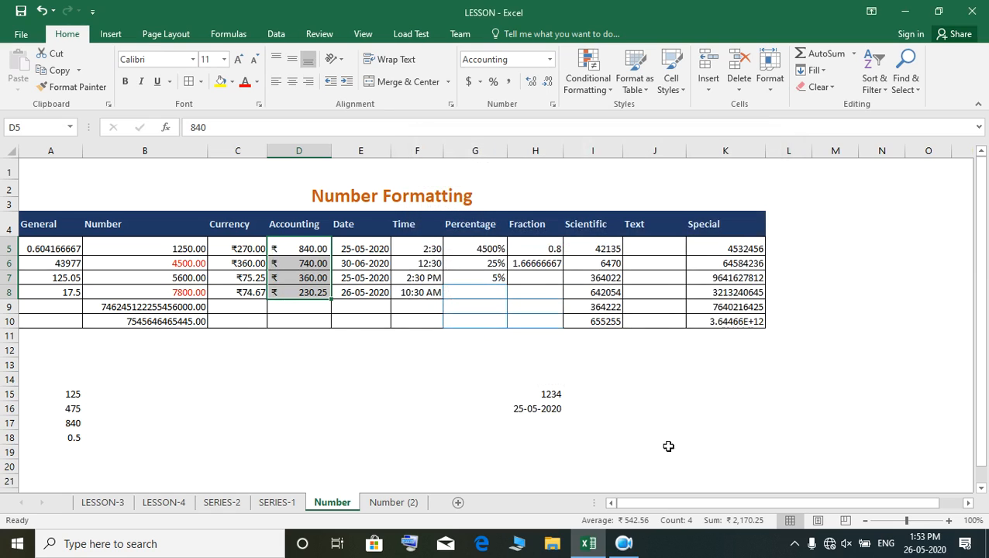
- Compare the rupee symbol placement in Currency cell C5 with that in Accounting cell D5
{"action": "left_click", "coordinate": [237, 248]}
{"action": "left_click", "coordinate": [298, 252]}
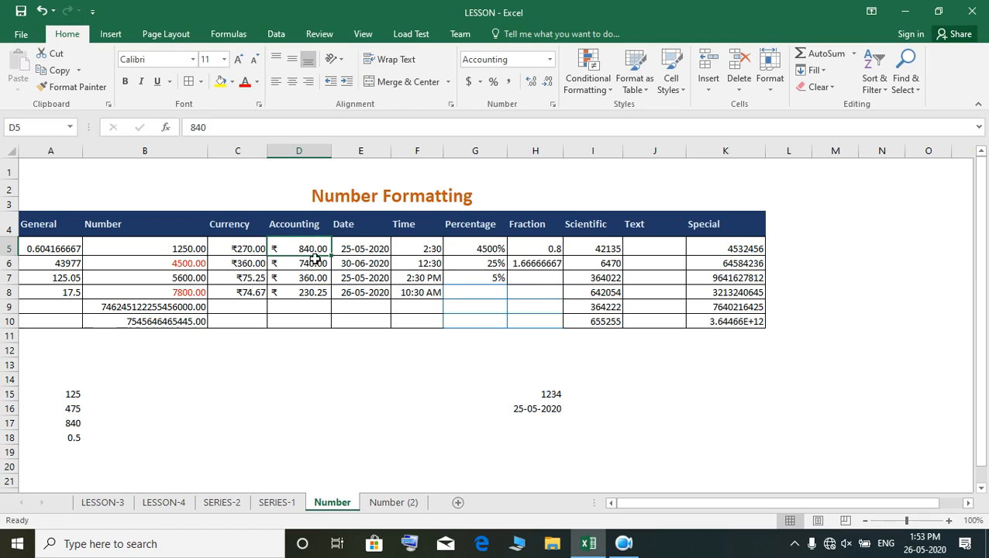
{"action": "left_click", "coordinate": [233, 249]}
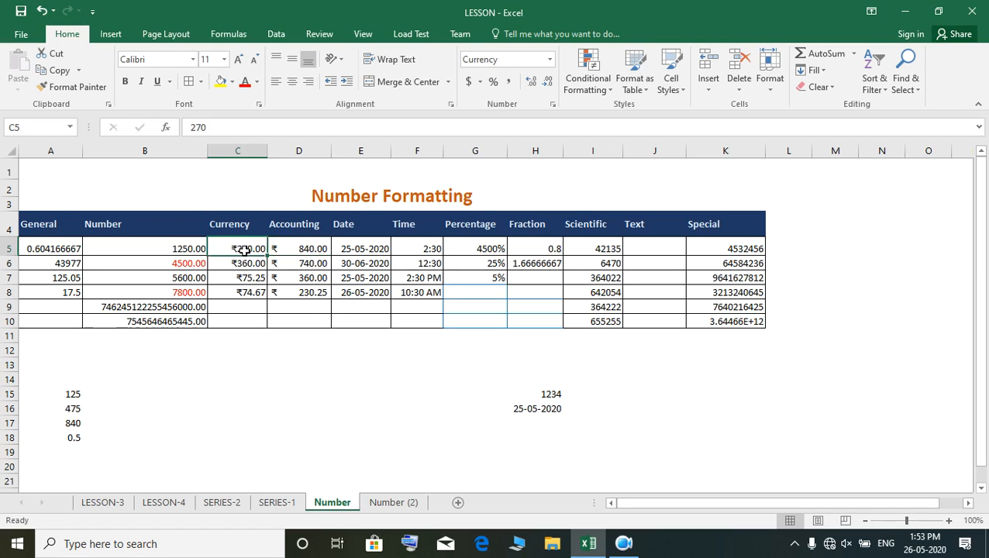
{"action": "left_click", "coordinate": [310, 248]}
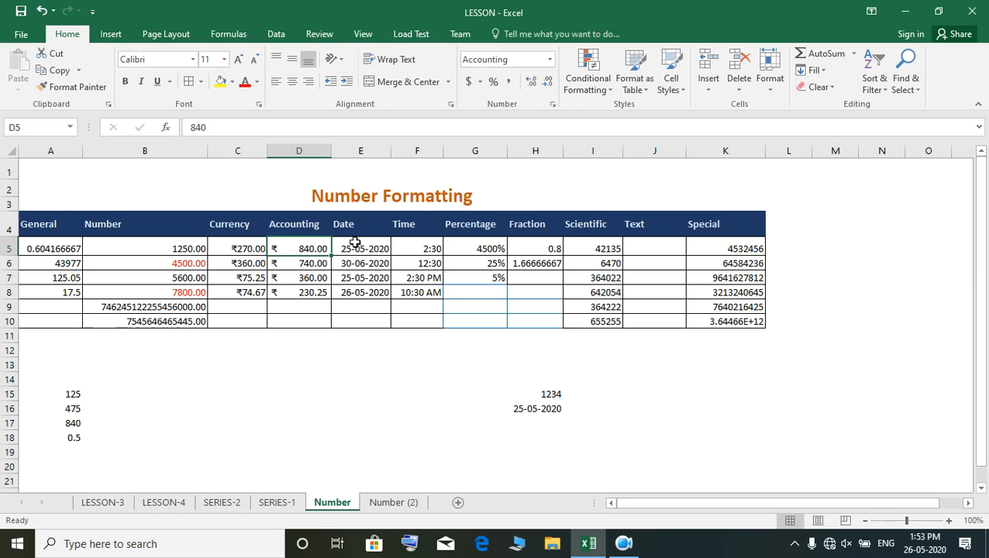
- Apply the Long Date format to the first entry of the Date column, cell E5
{"action": "left_click_drag", "start_coordinate": [355, 247], "coordinate": [364, 295]}
{"action": "left_click", "coordinate": [368, 307]}
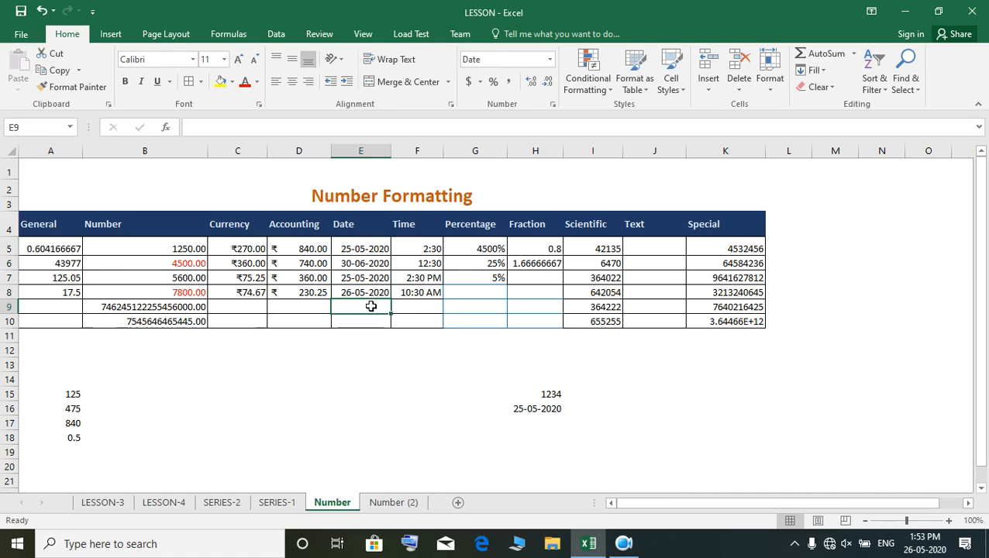
{"action": "left_click_drag", "start_coordinate": [368, 246], "coordinate": [367, 292]}
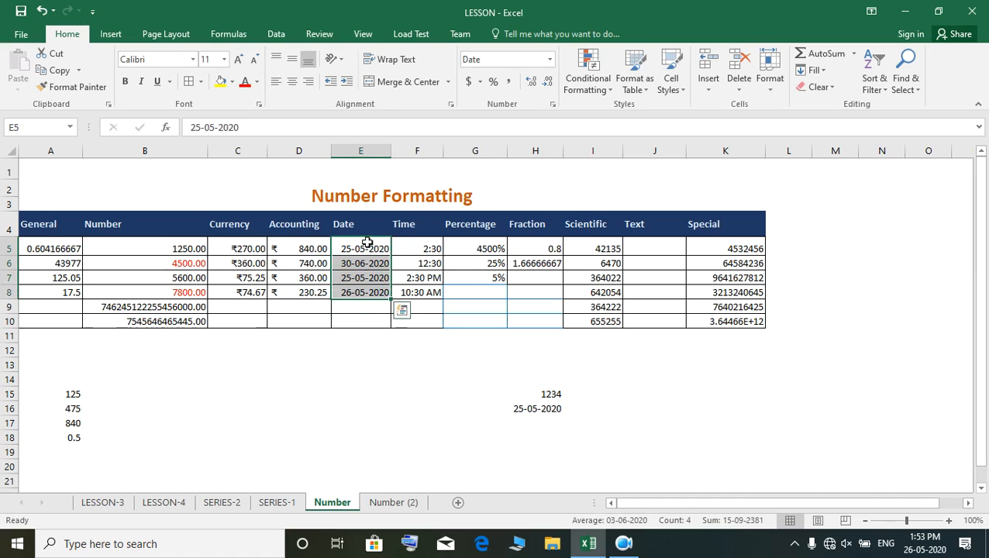
{"action": "left_click", "coordinate": [366, 243]}
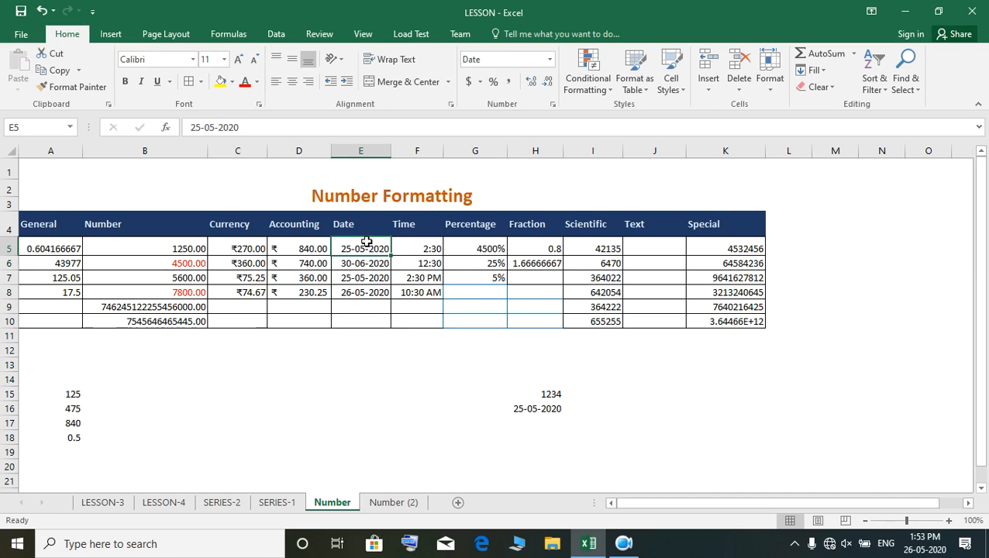
{"action": "left_click", "coordinate": [550, 59]}
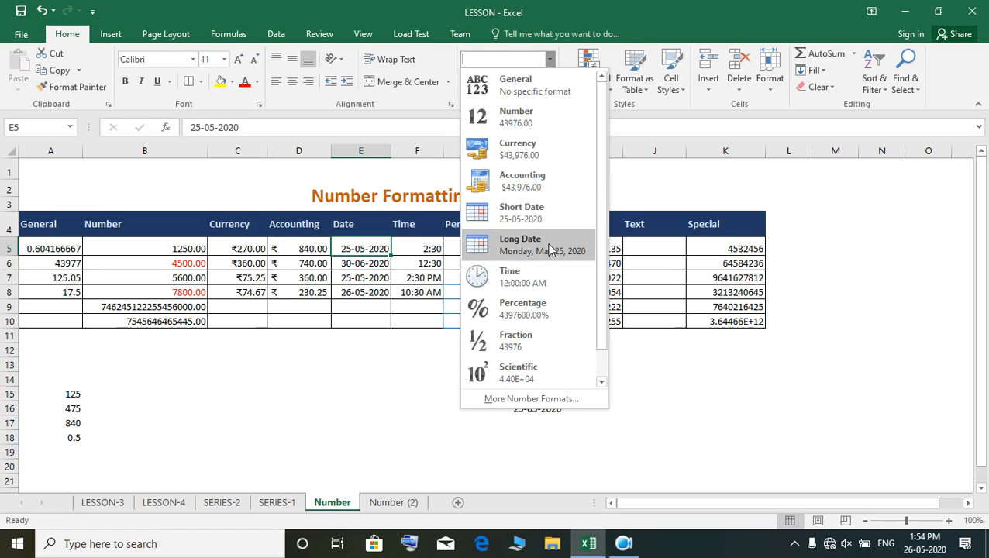
{"action": "left_click", "coordinate": [549, 247]}
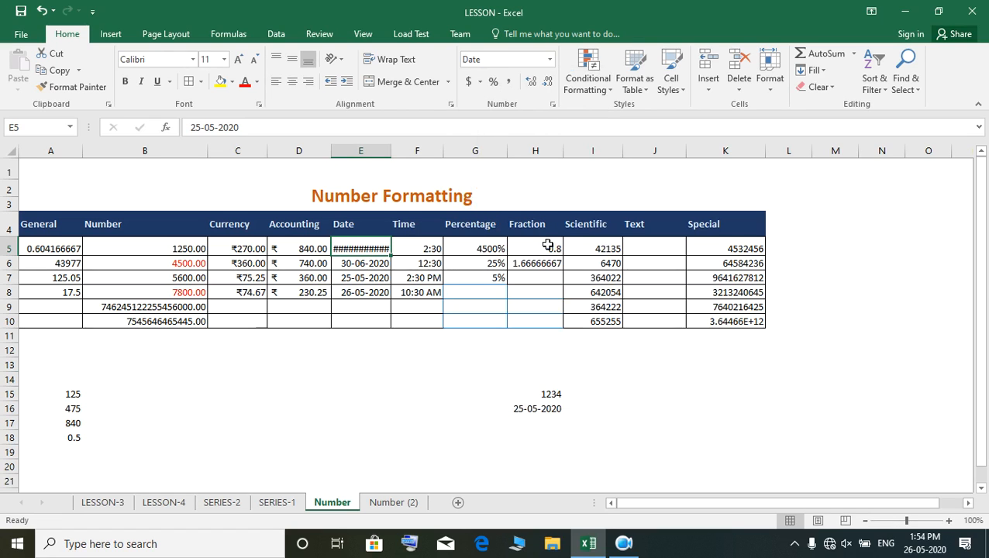
- AutoFit the width of the Date column and apply the 14-Mar date format to cell E6
{"action": "double_click", "coordinate": [391, 154]}
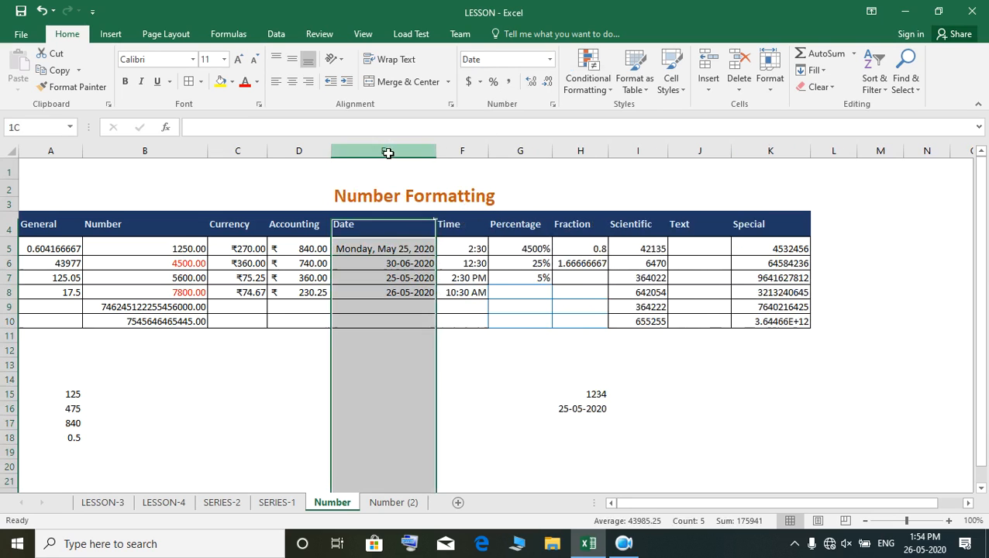
{"action": "left_click", "coordinate": [366, 248]}
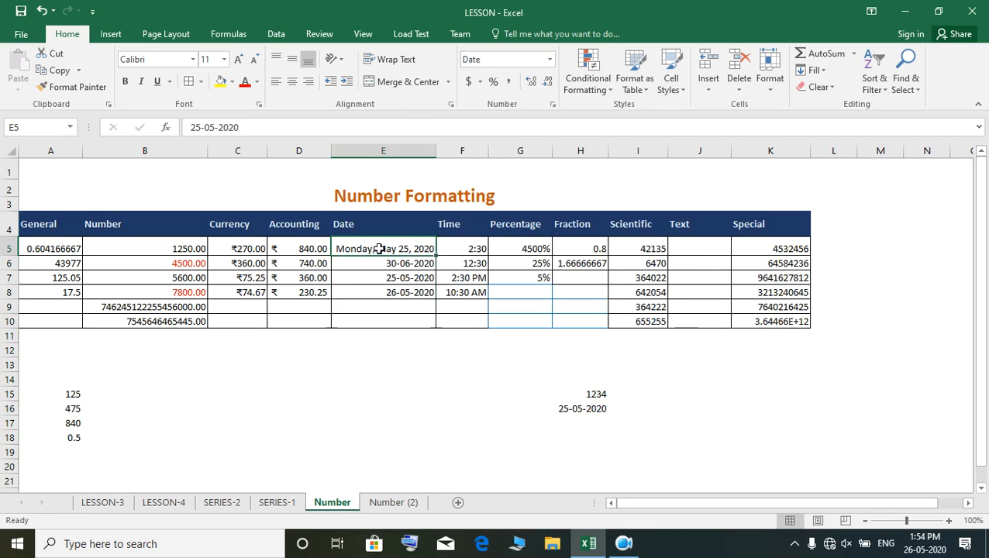
{"action": "left_click", "coordinate": [372, 268]}
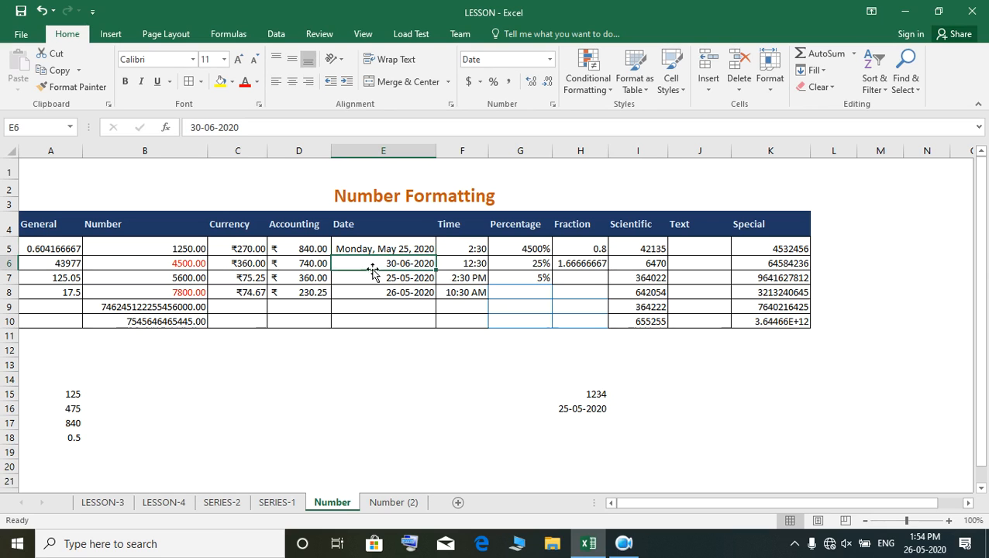
{"action": "left_click", "coordinate": [550, 60]}
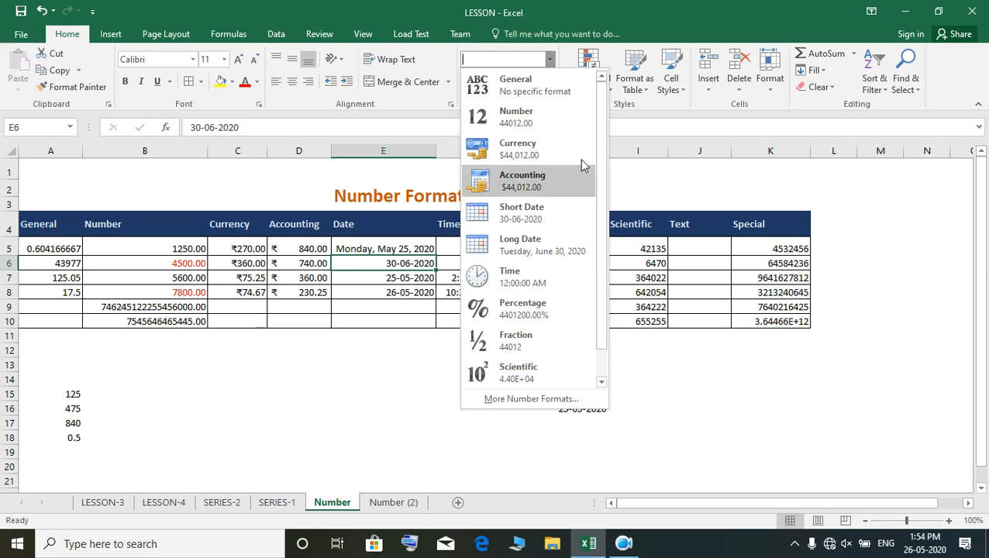
{"action": "left_click", "coordinate": [530, 400]}
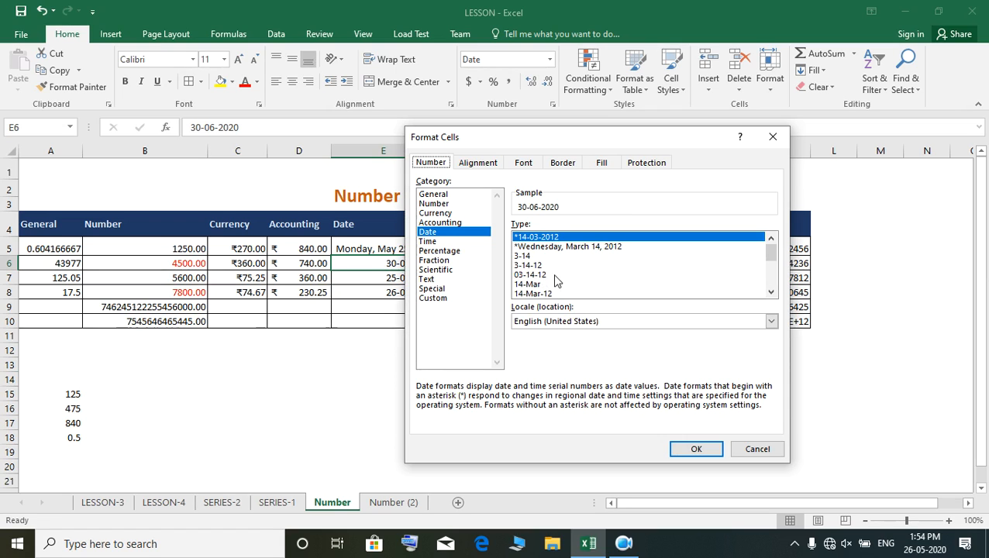
{"action": "left_click", "coordinate": [535, 285]}
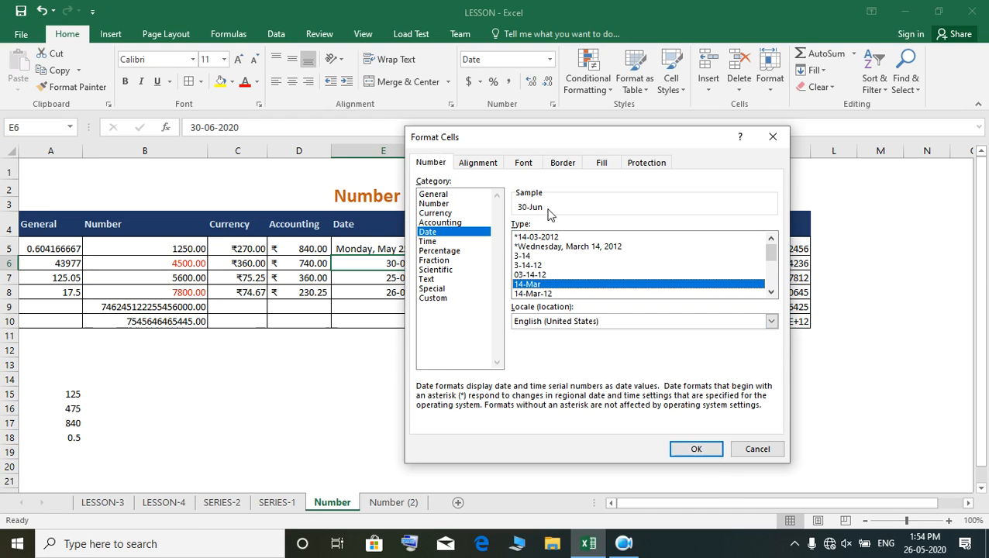
{"action": "left_click", "coordinate": [695, 451]}
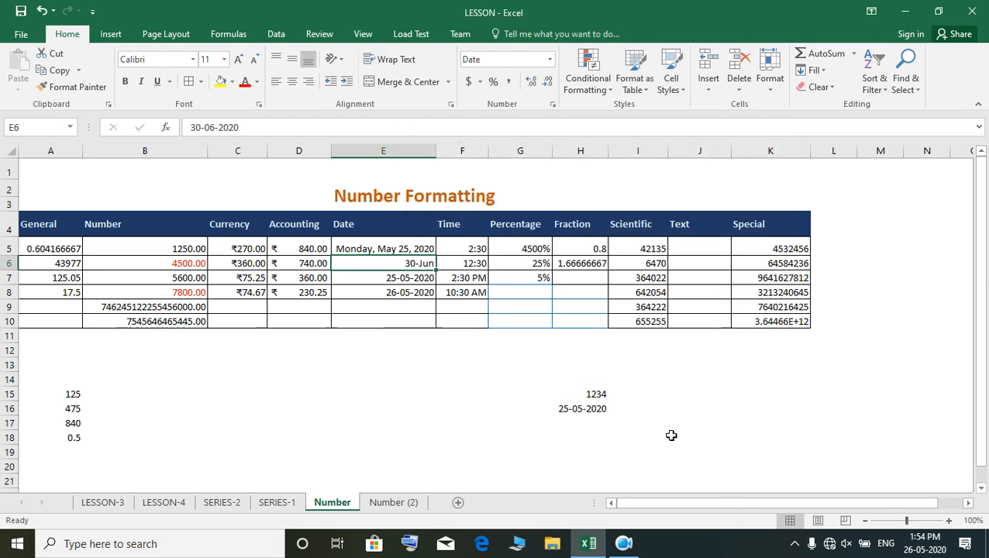
- Apply the 14-Mar-12 date format to the third Date entry, cell E7
{"action": "key", "text": "Down"}
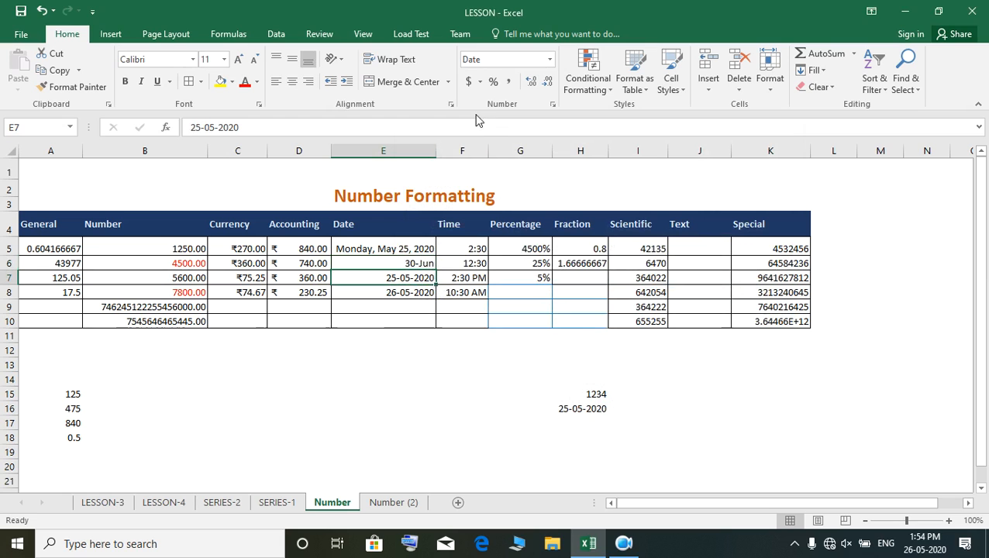
{"action": "left_click", "coordinate": [549, 60]}
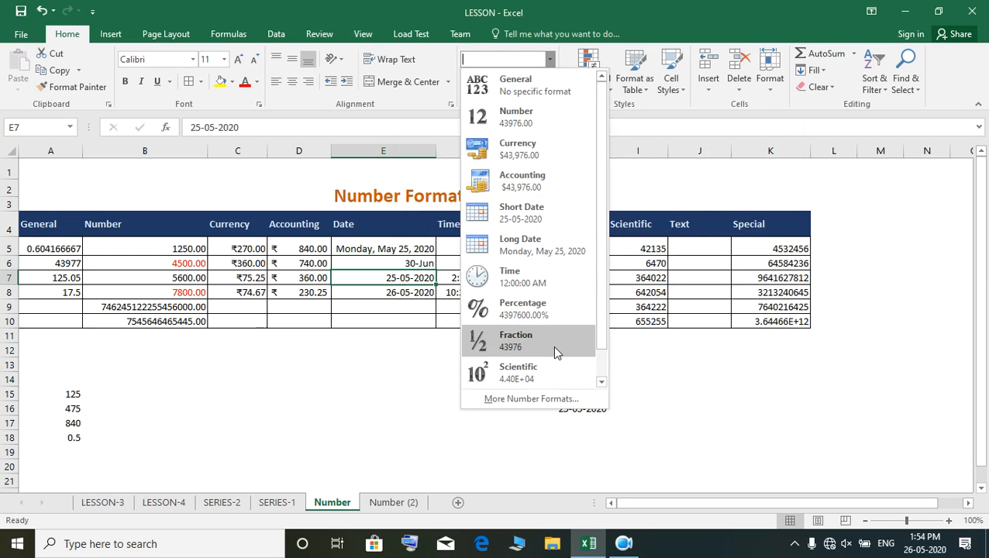
{"action": "left_click", "coordinate": [536, 399]}
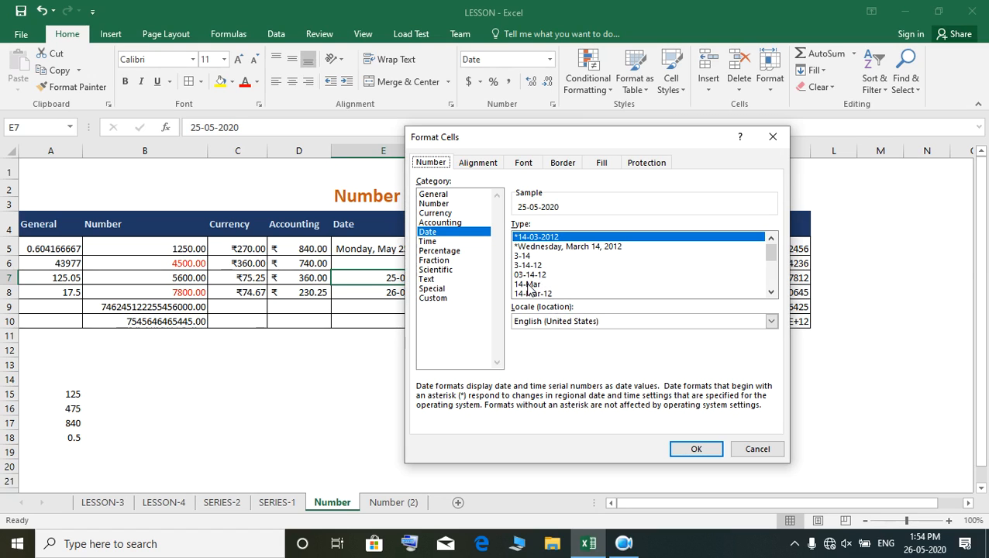
{"action": "left_click", "coordinate": [529, 285]}
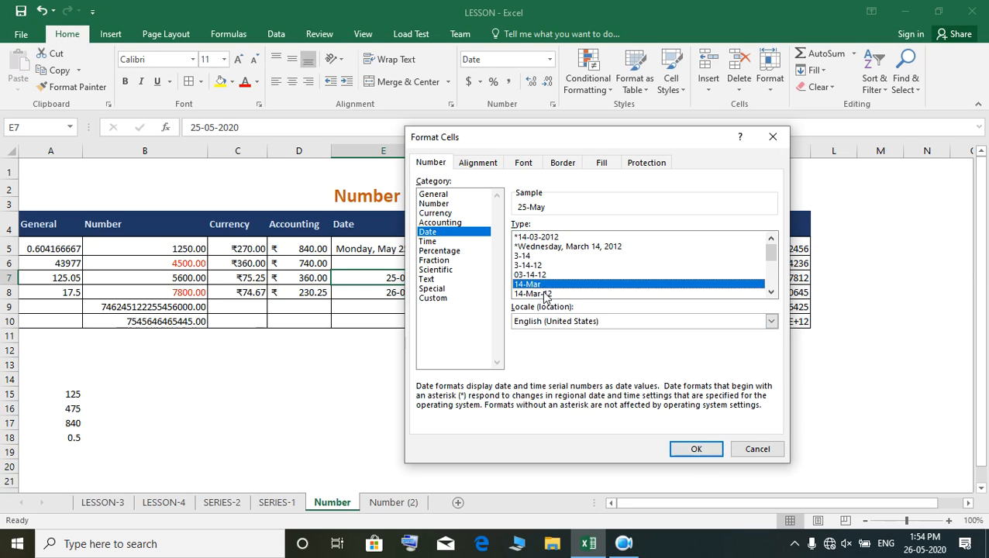
{"action": "left_click", "coordinate": [546, 294]}
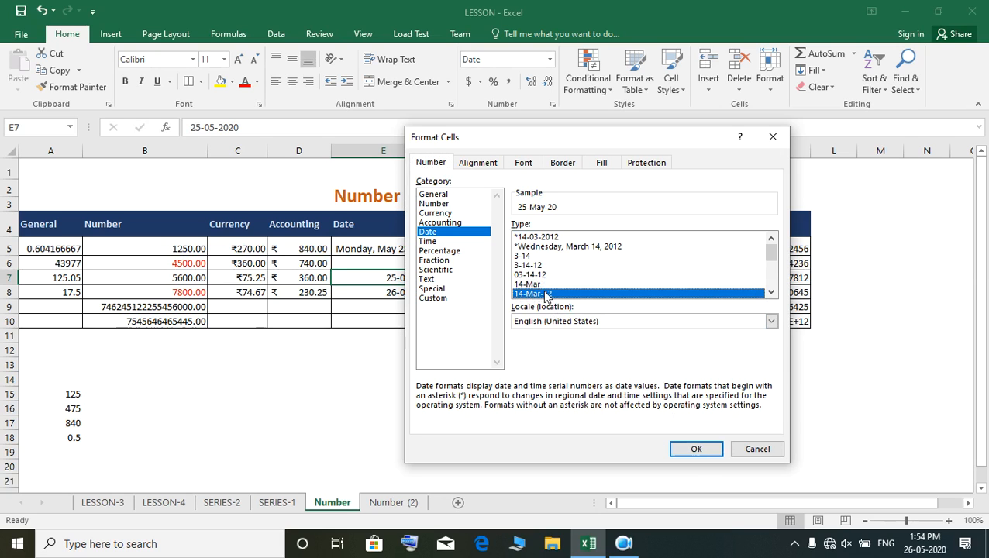
{"action": "left_click", "coordinate": [696, 449]}
- Apply the March 14, 2012 date format to the fourth Date entry, cell E8
{"action": "left_click", "coordinate": [401, 288]}
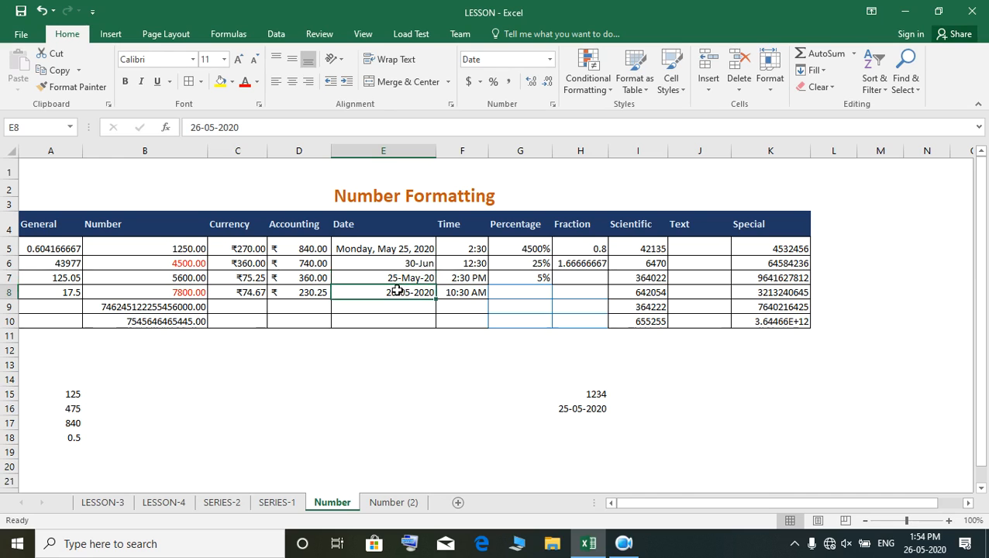
{"action": "left_click", "coordinate": [550, 61]}
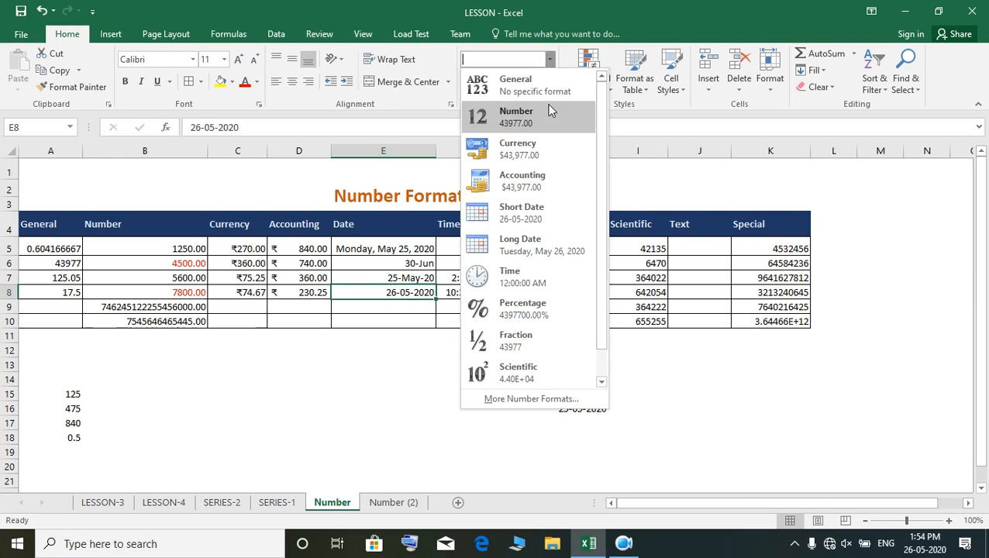
{"action": "left_click", "coordinate": [541, 399]}
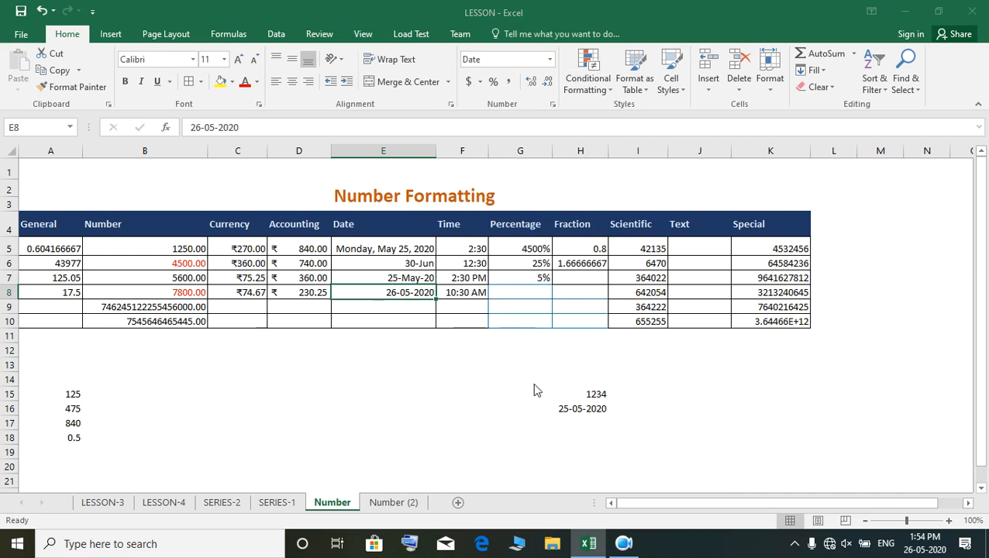
{"action": "left_click", "coordinate": [771, 293]}
{"action": "left_click", "coordinate": [772, 292]}
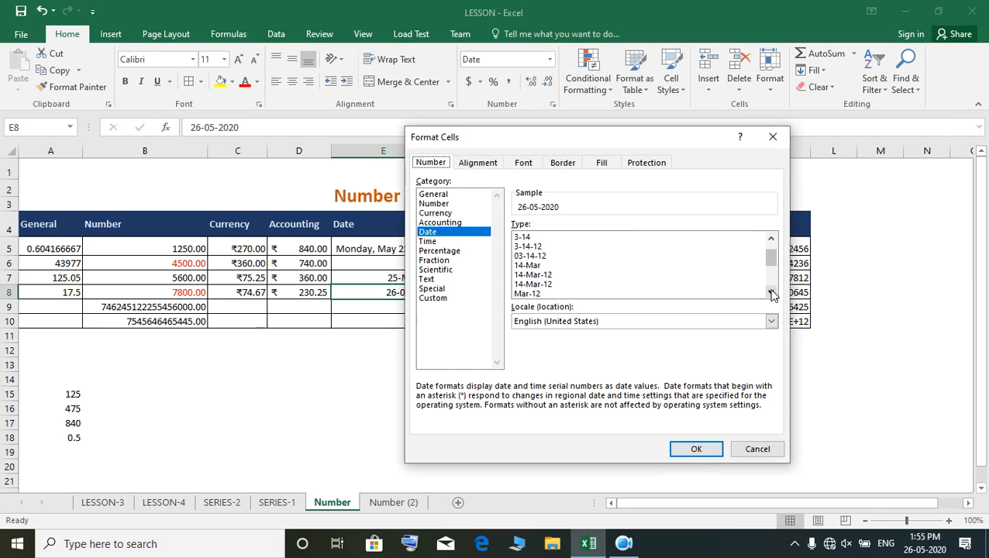
{"action": "left_click", "coordinate": [772, 292]}
{"action": "left_click", "coordinate": [772, 293]}
{"action": "left_click", "coordinate": [772, 292]}
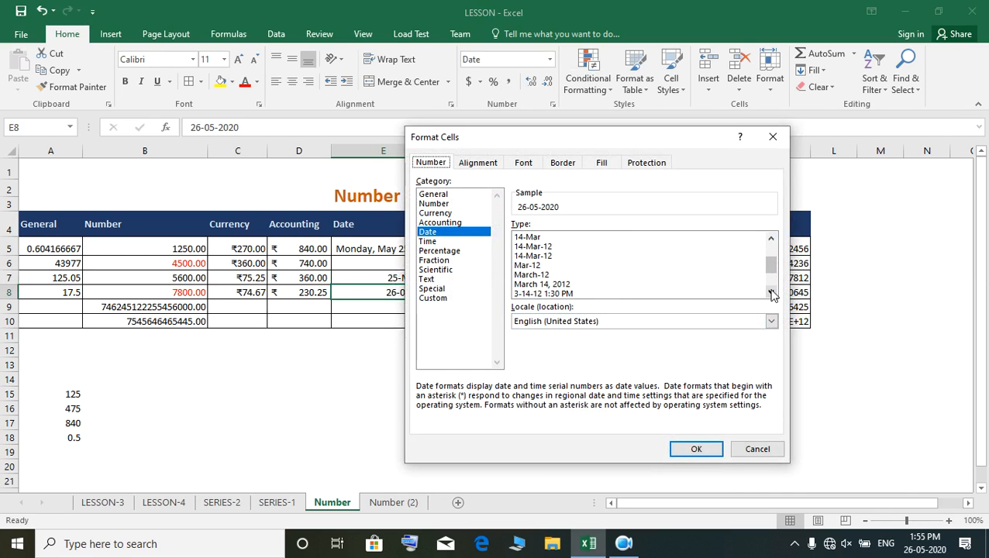
{"action": "left_click", "coordinate": [556, 286]}
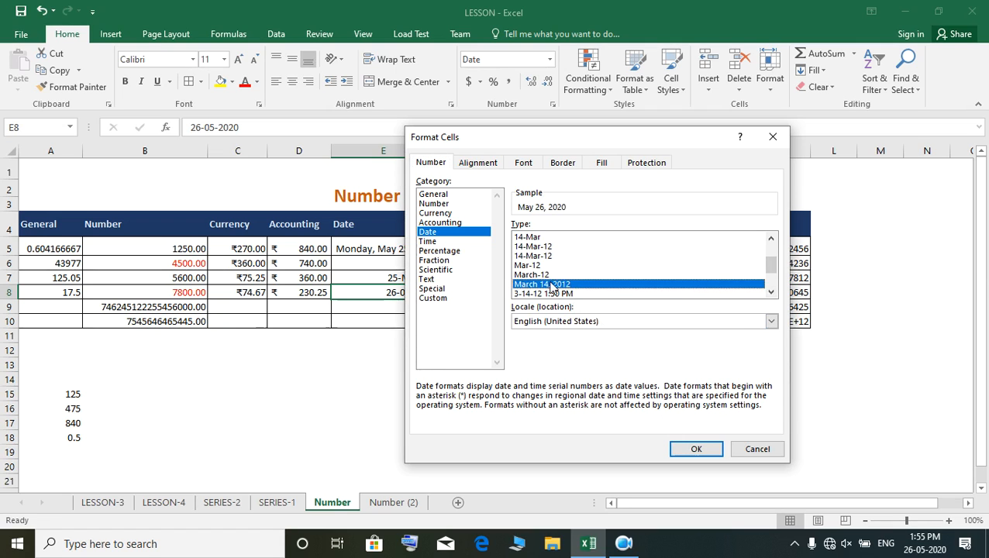
{"action": "left_click", "coordinate": [703, 449]}
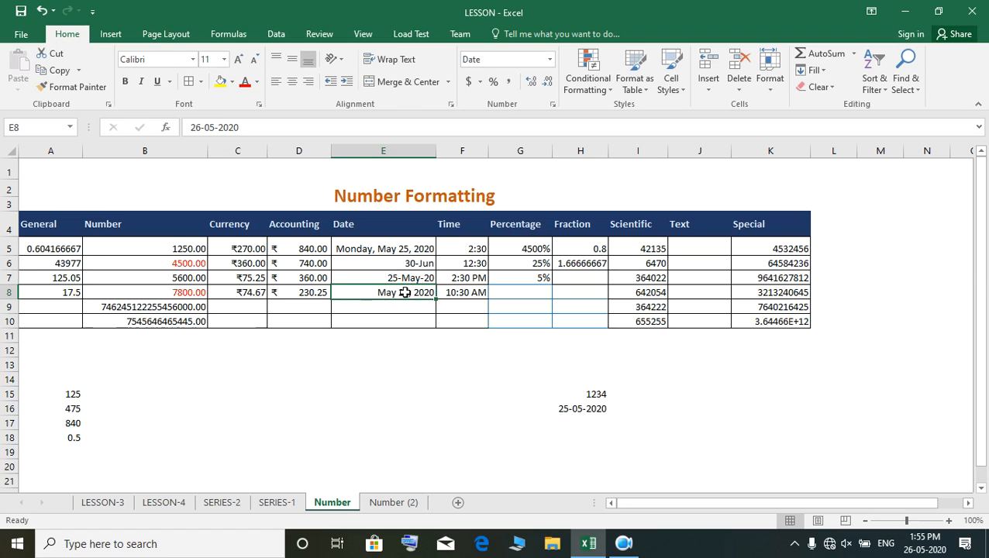
- Enter the time 2:30 in cell F9 of the Time column and check the AM/PM part of its stored value
{"action": "left_click", "coordinate": [459, 248]}
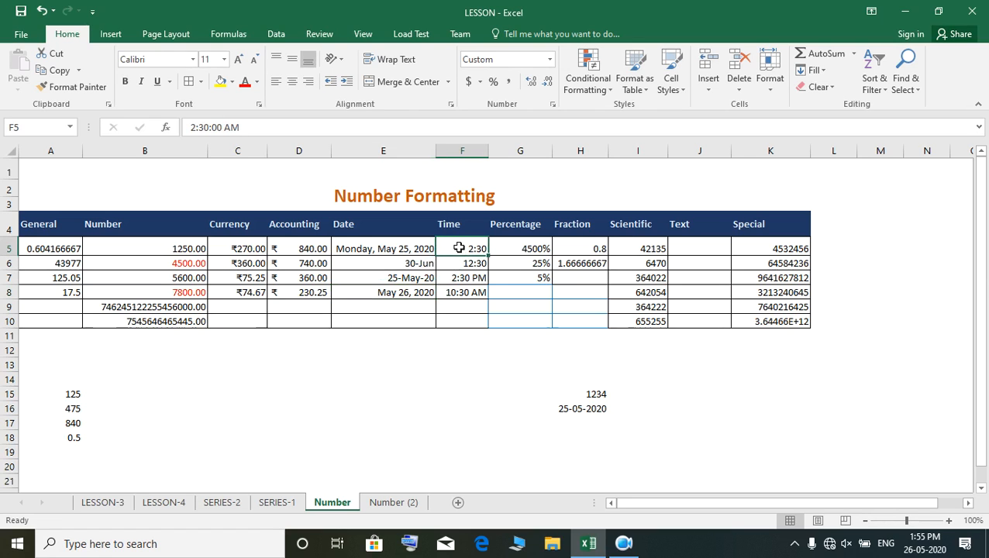
{"action": "left_click", "coordinate": [463, 307]}
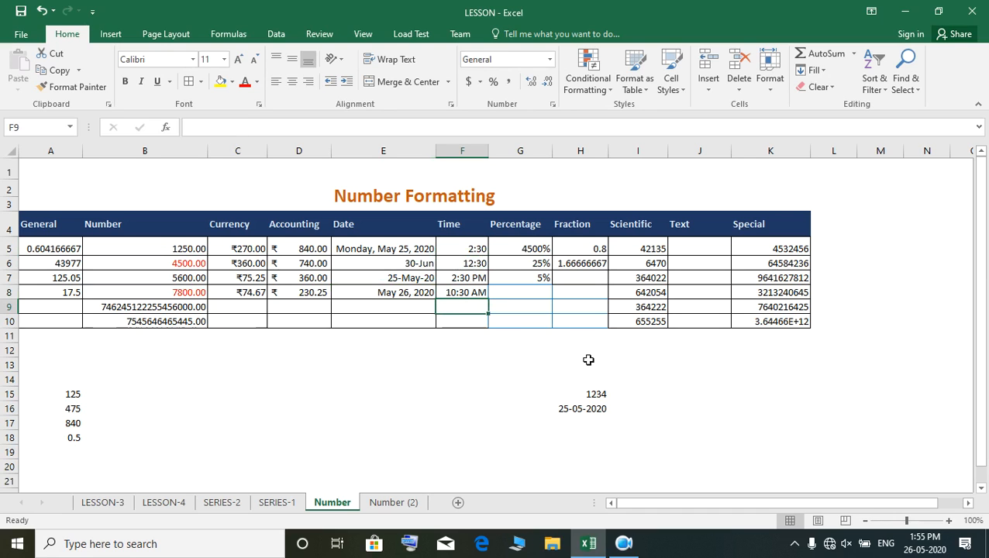
{"action": "type", "text": "2:30"}
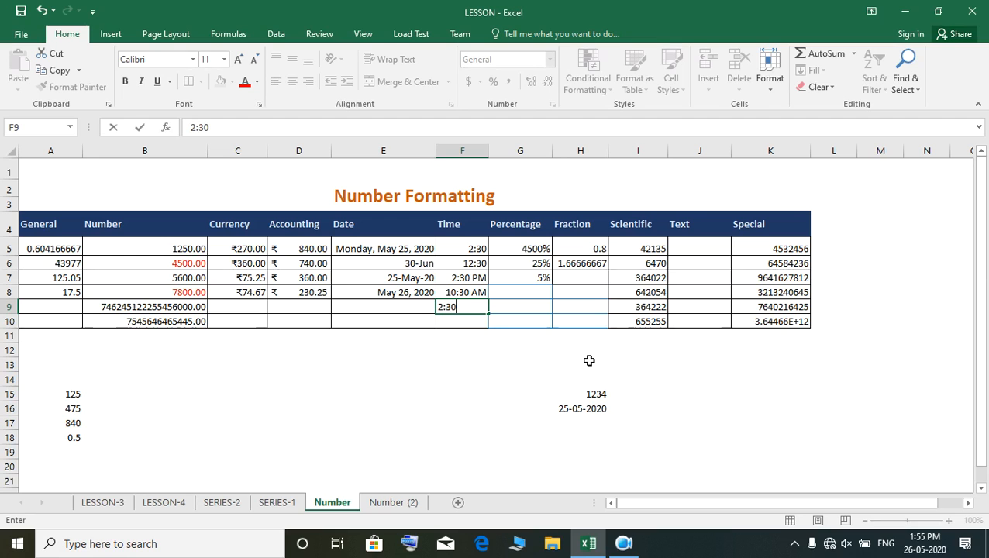
{"action": "key", "text": "Return"}
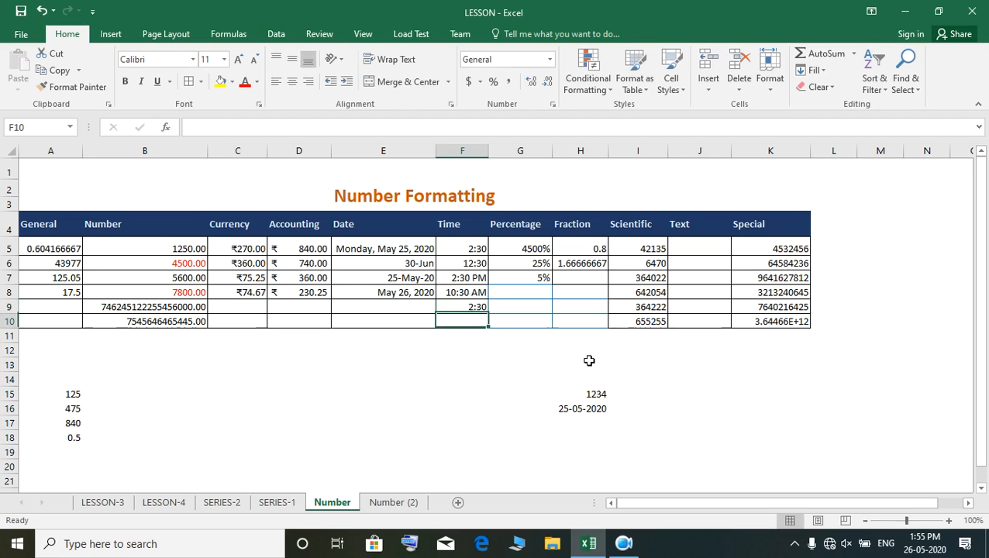
{"action": "left_click", "coordinate": [477, 307]}
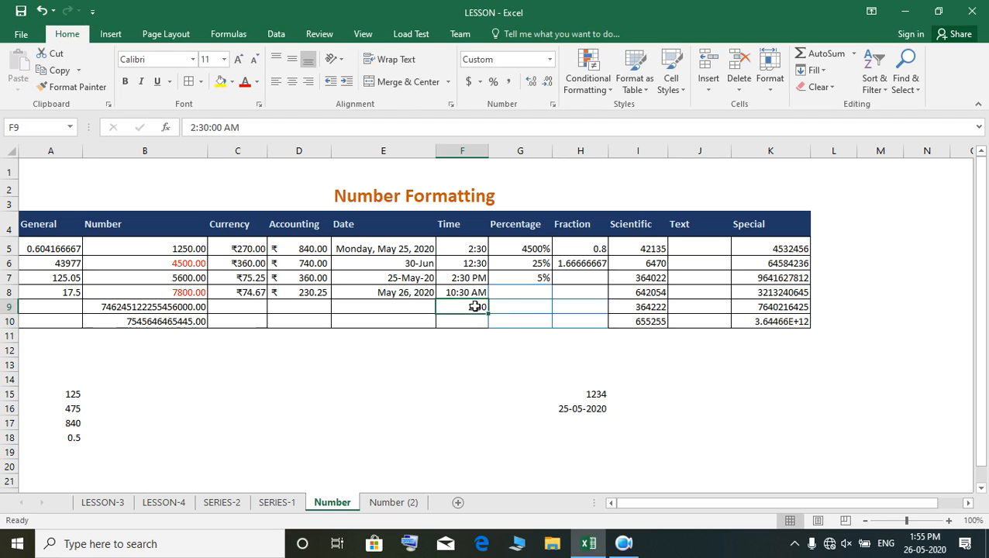
{"action": "mouse_move", "coordinate": [245, 128]}
{"action": "left_mouse_down"}
{"action": "mouse_move", "coordinate": [215, 125]}
{"action": "mouse_move", "coordinate": [229, 128]}
{"action": "left_mouse_up"}
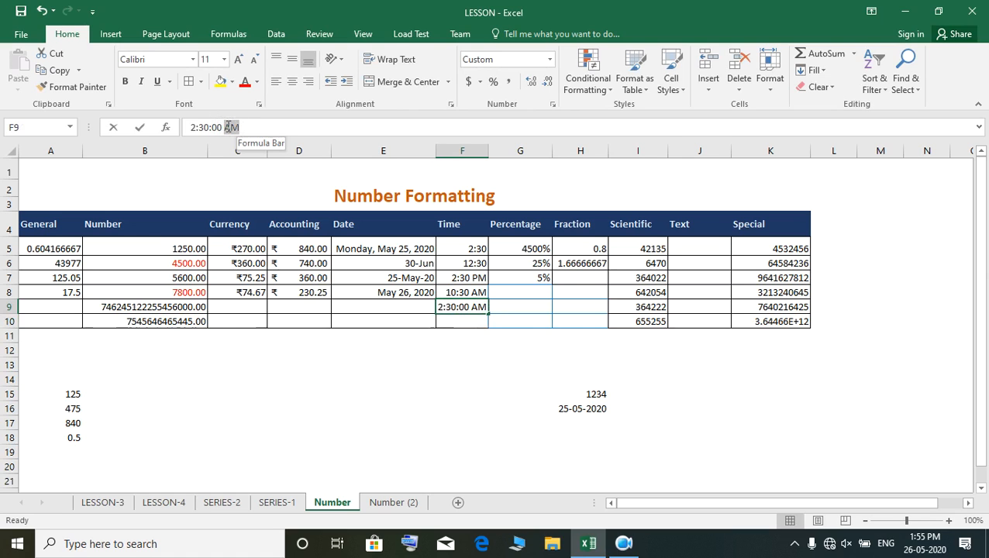
{"action": "left_click", "coordinate": [457, 381]}
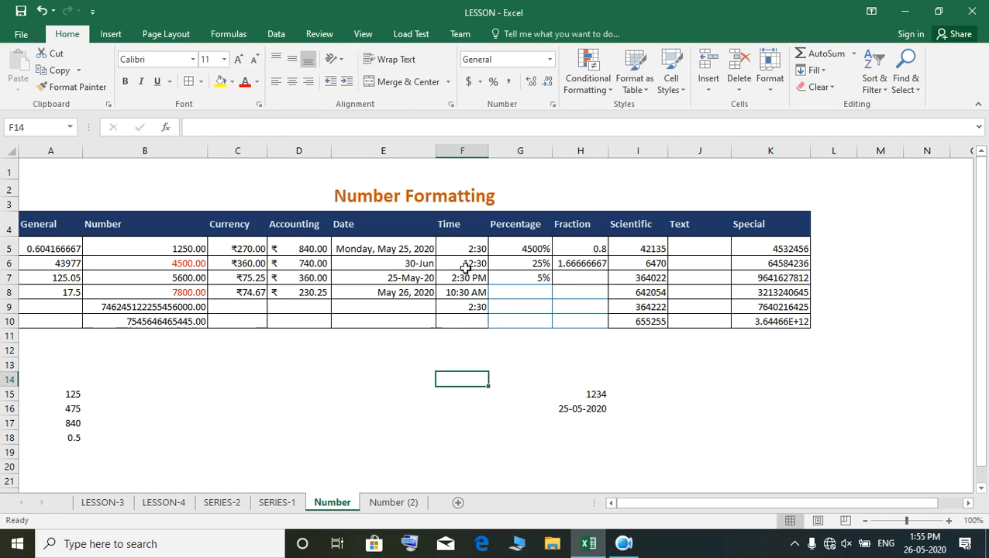
{"action": "left_click", "coordinate": [466, 245]}
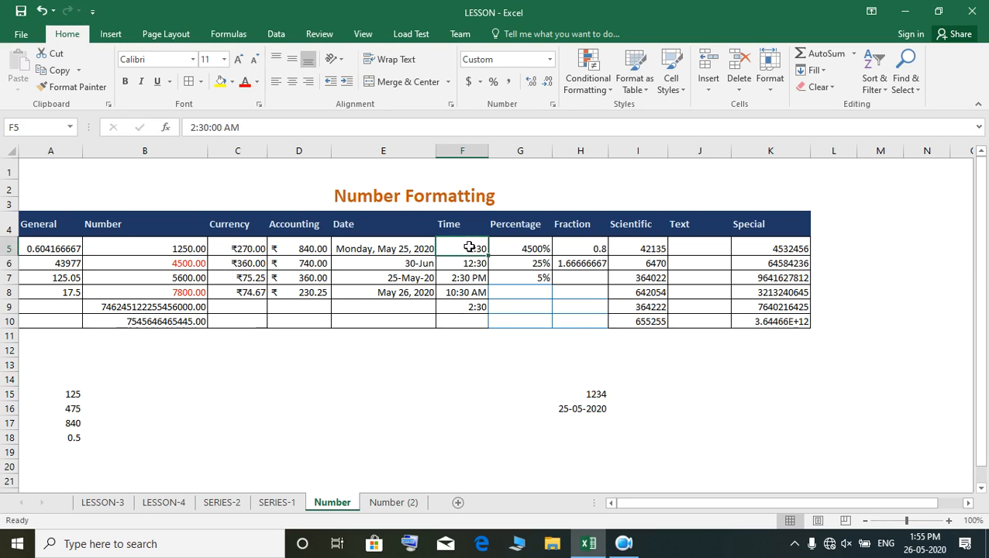
- Enter the time 12:30 in cell F10 and compare its stored value with that of cell F9
{"action": "left_click", "coordinate": [461, 321]}
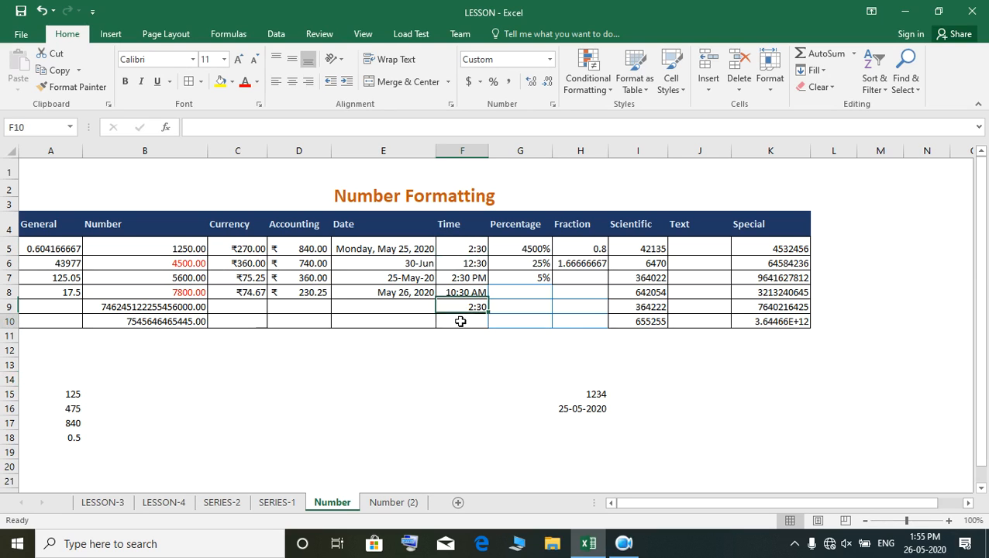
{"action": "type", "text": "12:30"}
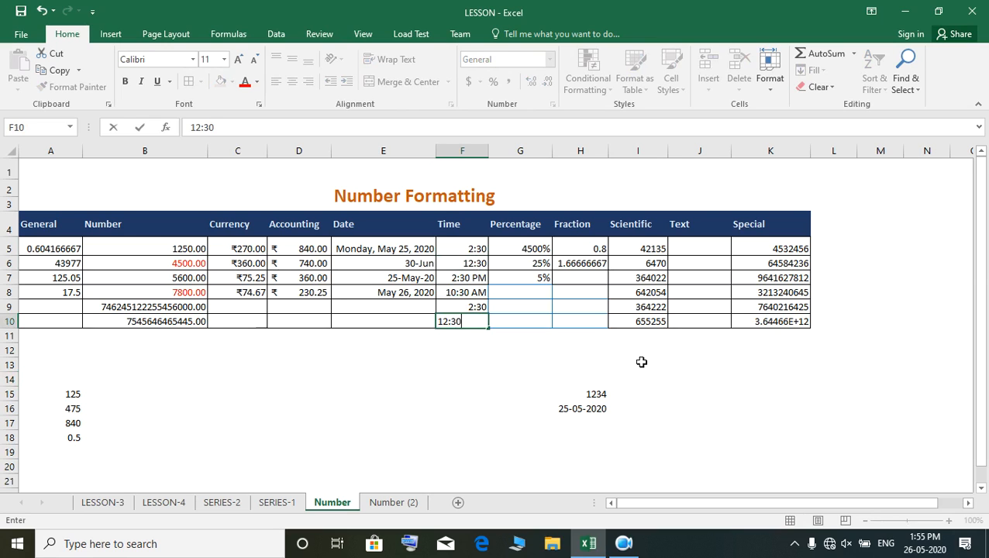
{"action": "key", "text": "Return"}
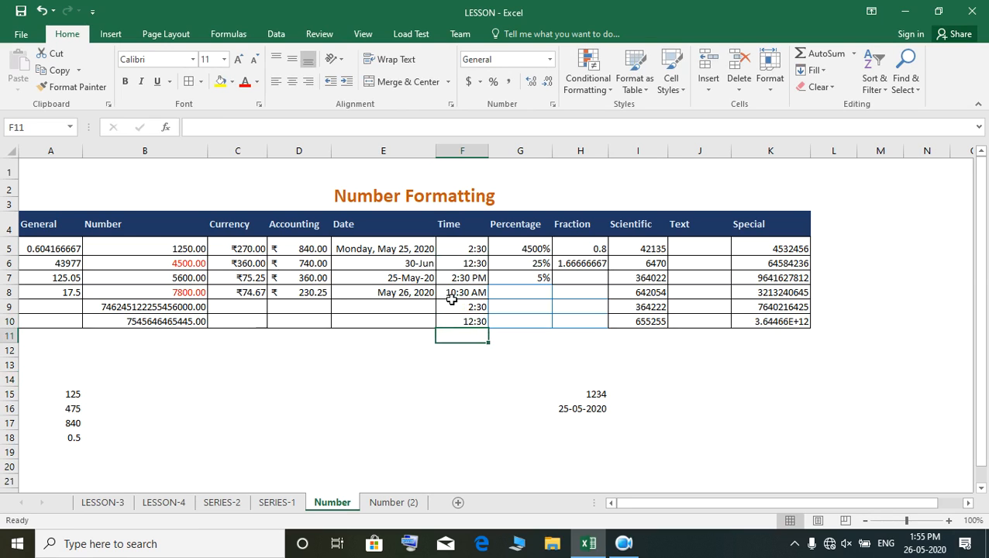
{"action": "left_click", "coordinate": [466, 321]}
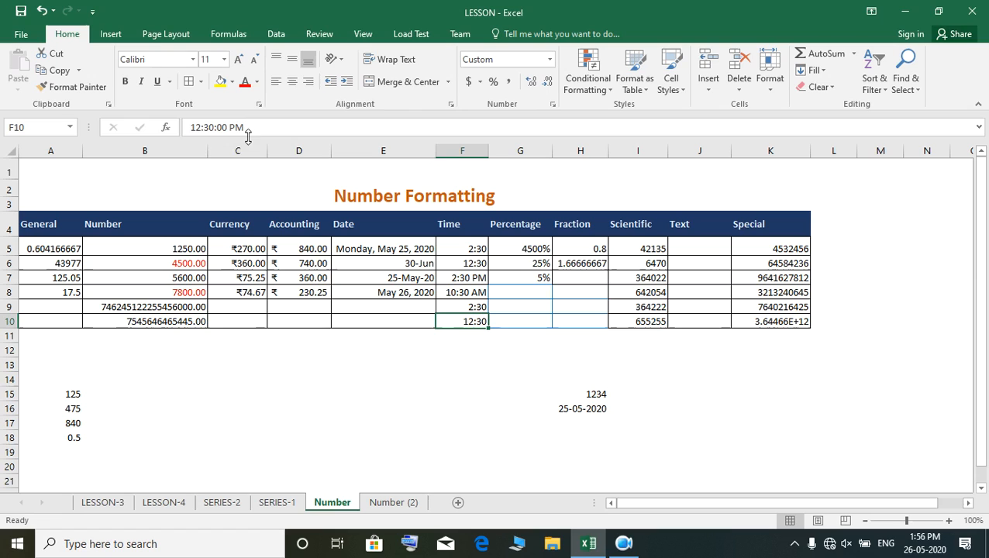
{"action": "left_click", "coordinate": [466, 308]}
{"action": "left_click", "coordinate": [470, 321]}
- Replace the time in cell F9 with 4:50 pm and check how the entry is stored
{"action": "left_click", "coordinate": [468, 309]}
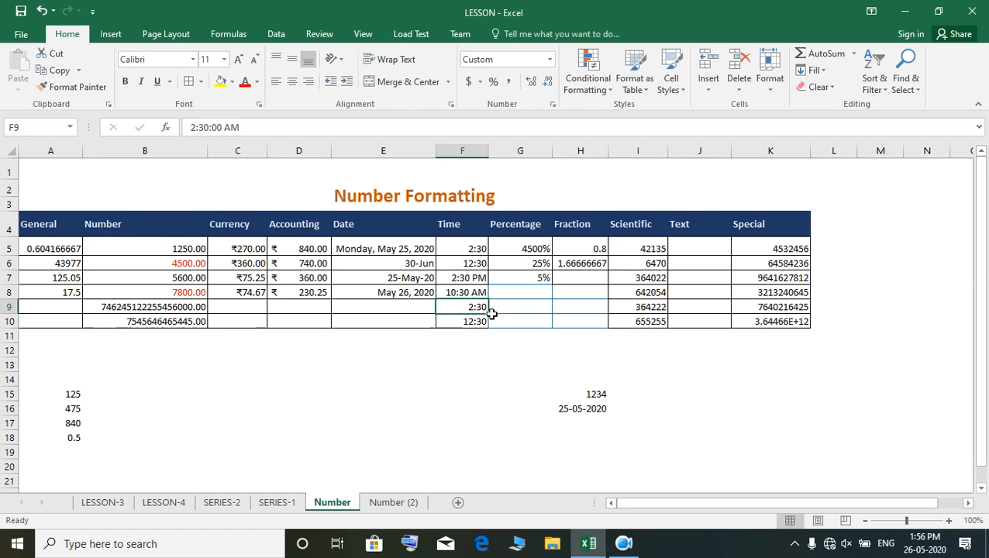
{"action": "type", "text": "4"}
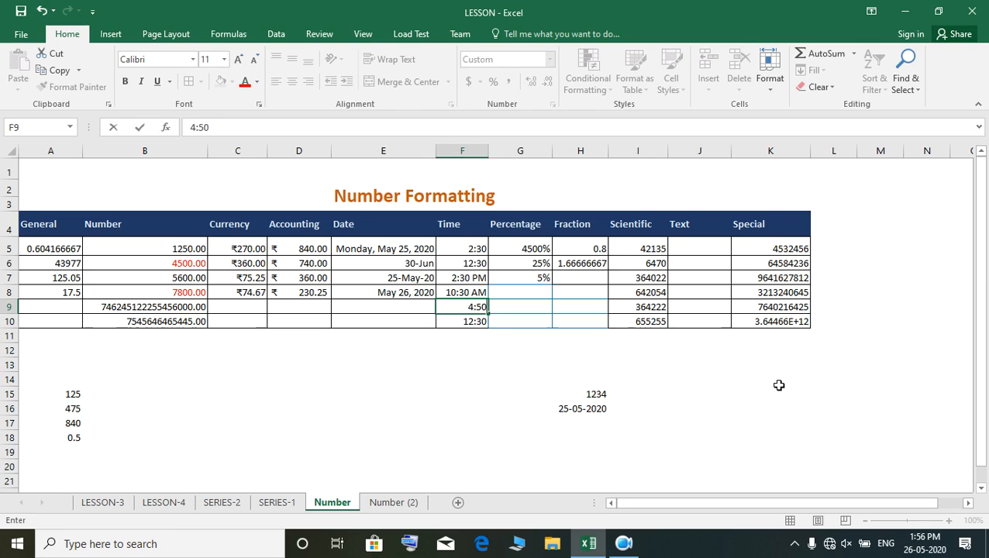
{"action": "type", "text": ":50 pm"}
{"action": "key", "text": "Return"}
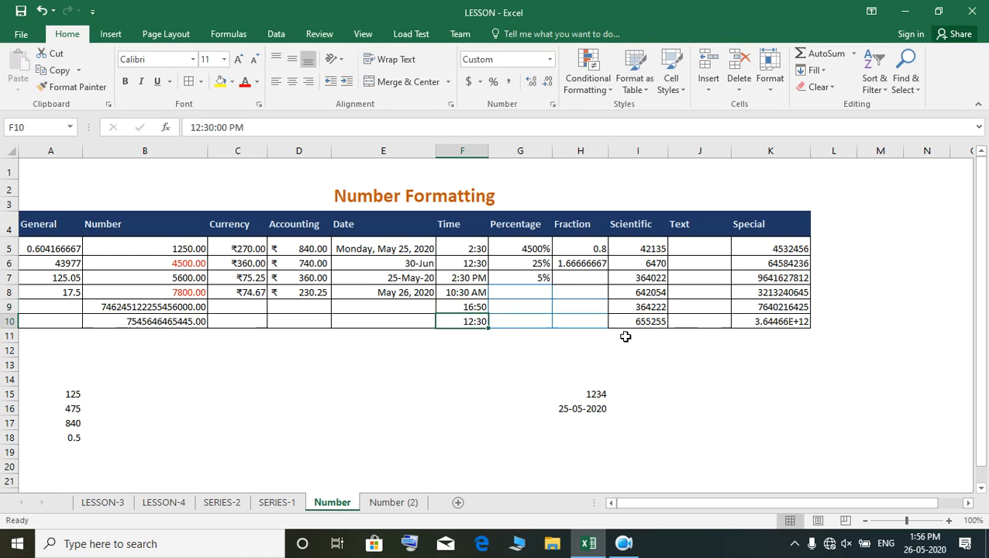
{"action": "left_click", "coordinate": [481, 307]}
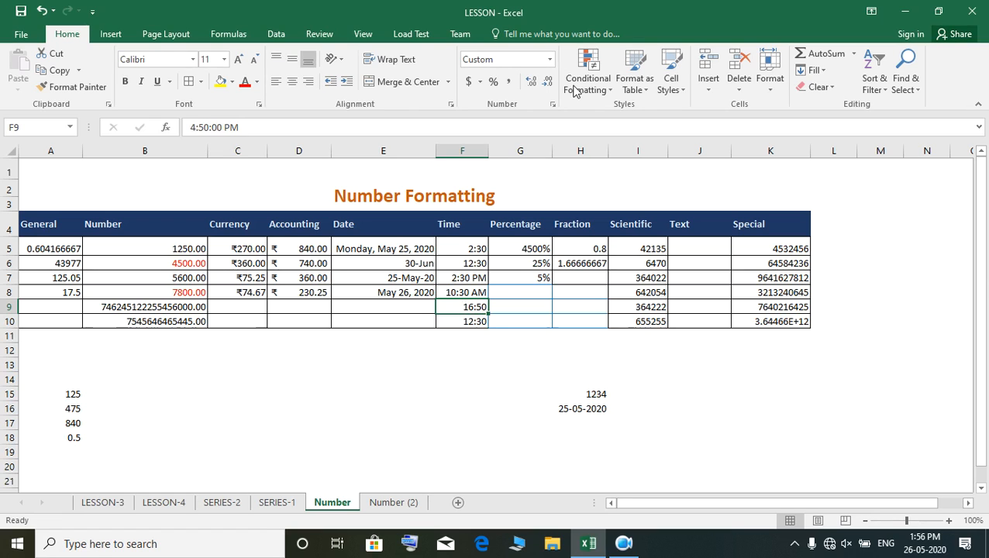
- Apply the 1:30 PM time format to the third Time entry, cell F7
{"action": "left_click", "coordinate": [464, 279]}
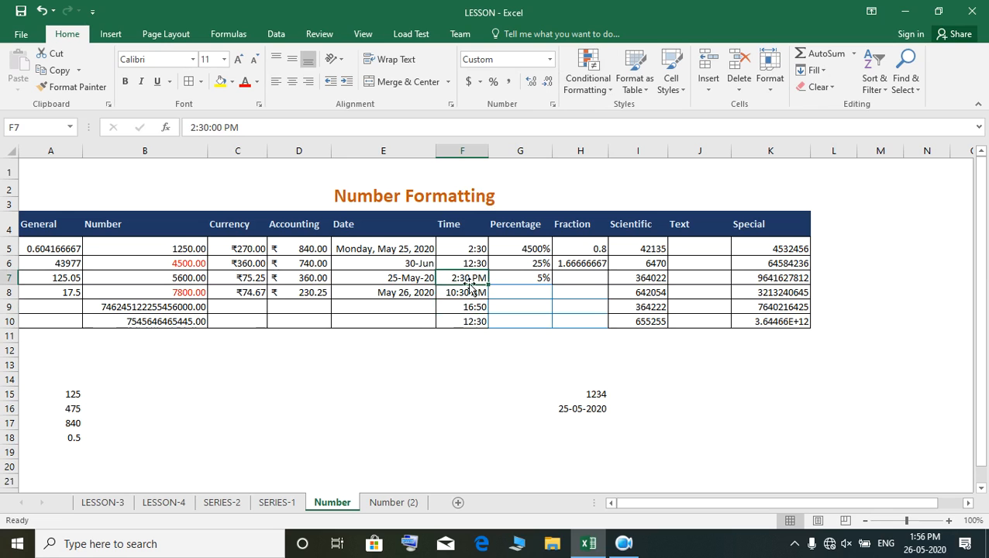
{"action": "left_click", "coordinate": [549, 59]}
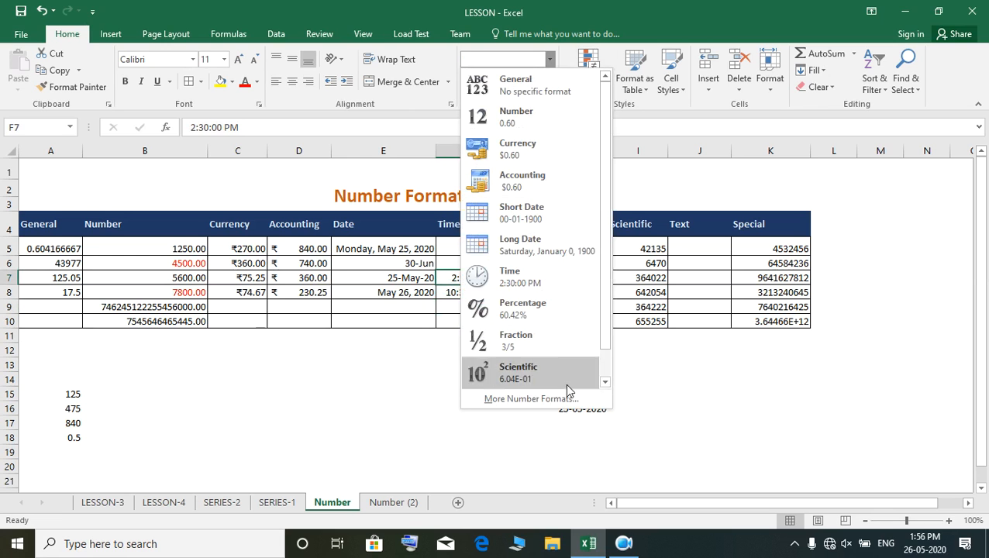
{"action": "left_click", "coordinate": [539, 399]}
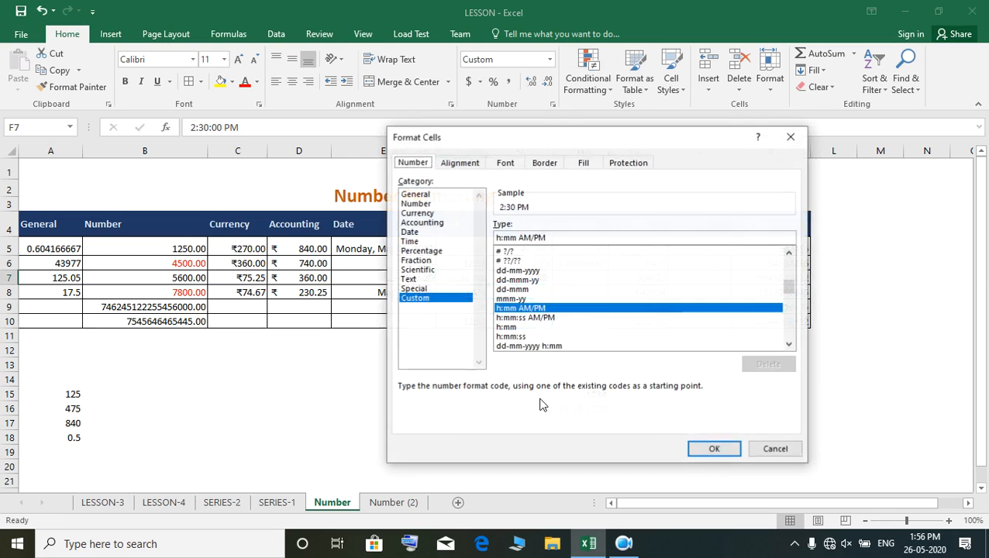
{"action": "left_click", "coordinate": [415, 233]}
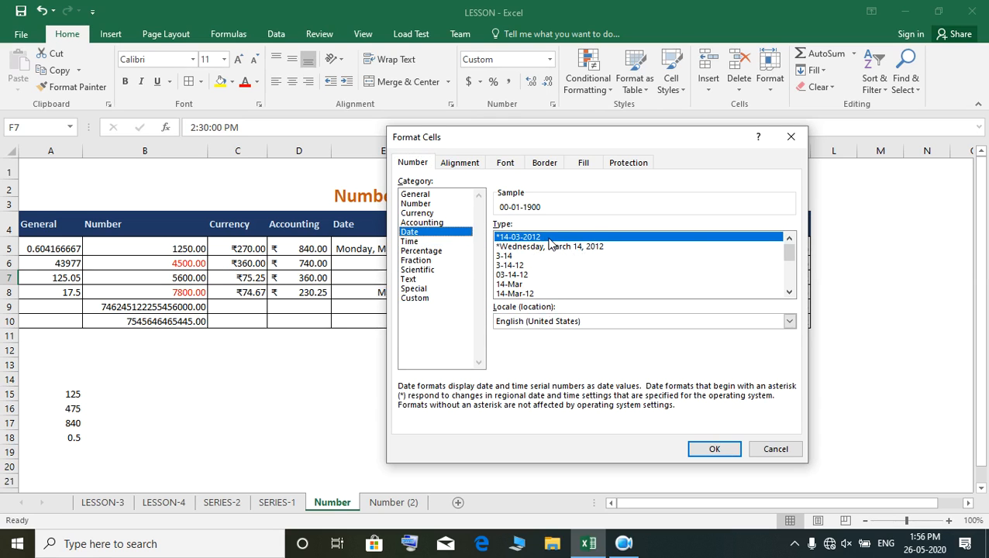
{"action": "left_click", "coordinate": [410, 241]}
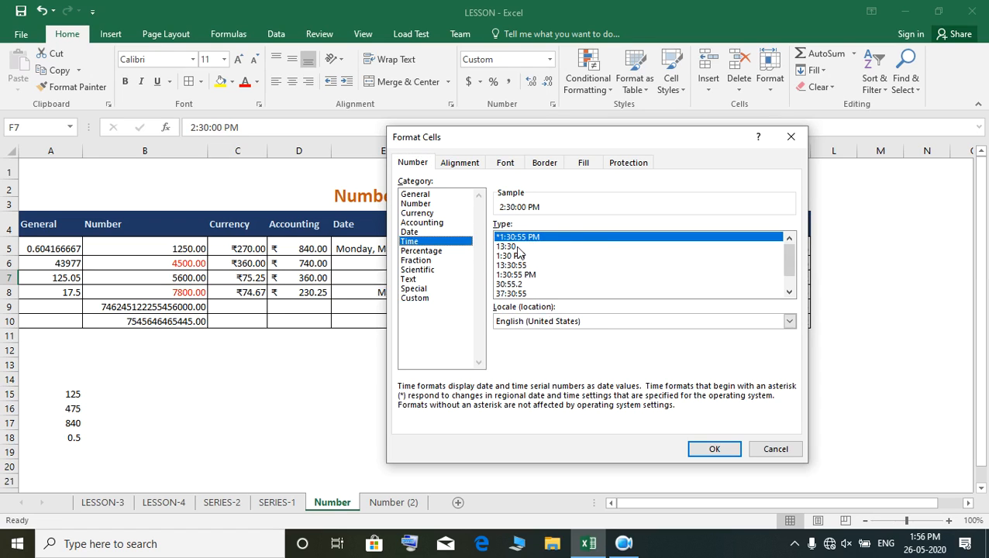
{"action": "left_click", "coordinate": [511, 257]}
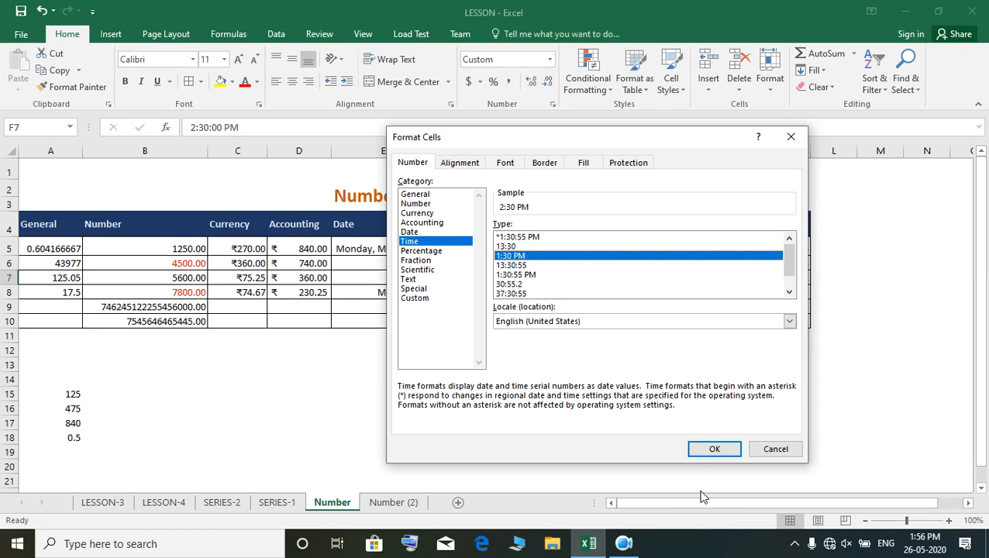
{"action": "left_click", "coordinate": [708, 452]}
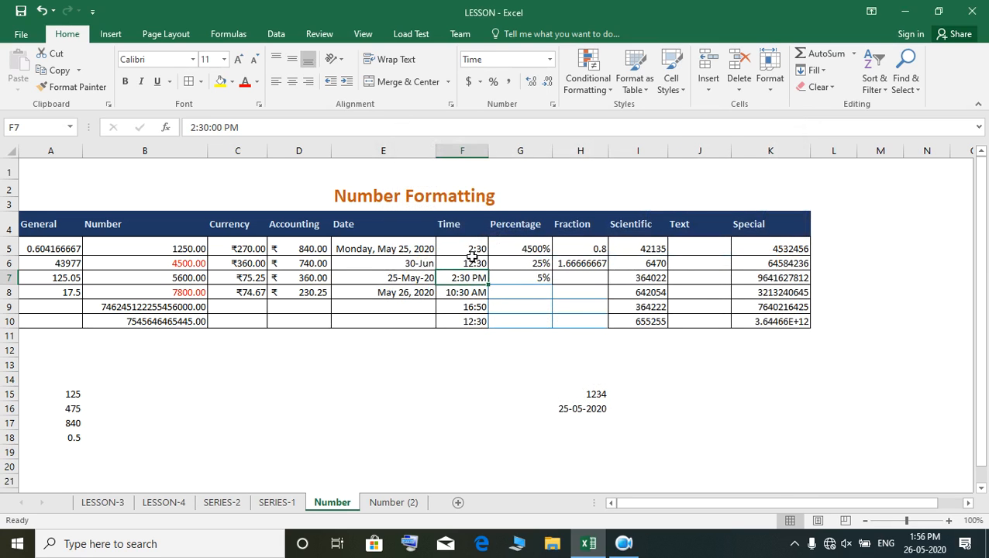
- Apply the 1:30:55 PM time format to the first Time entry, cell F5
{"action": "key", "text": "ctrl+c"}
{"action": "left_click", "coordinate": [473, 249]}
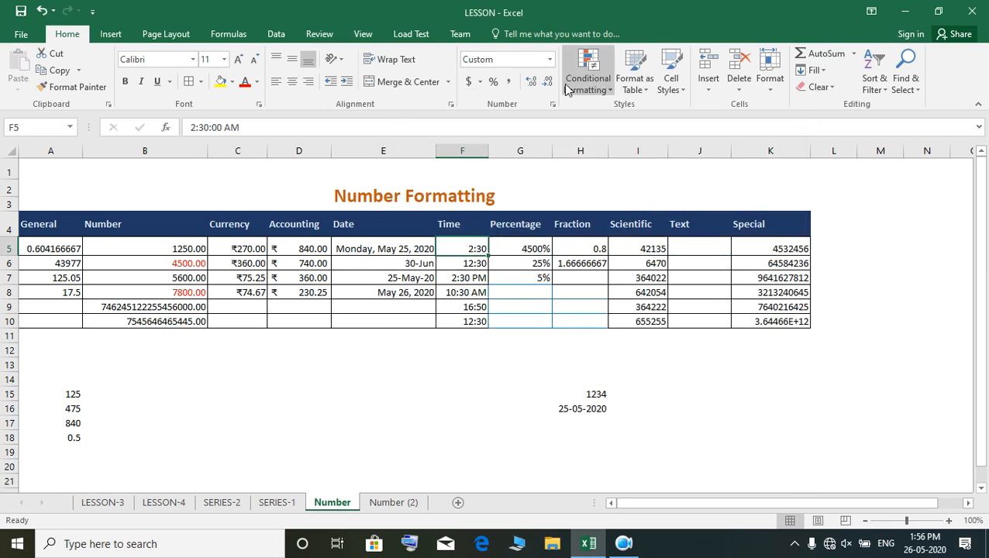
{"action": "left_click", "coordinate": [548, 62]}
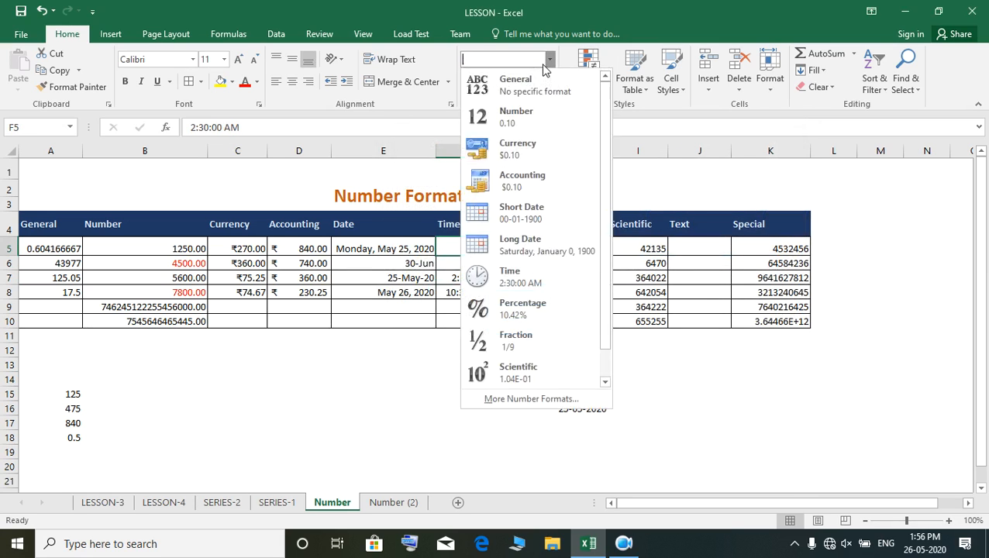
{"action": "left_click", "coordinate": [533, 398]}
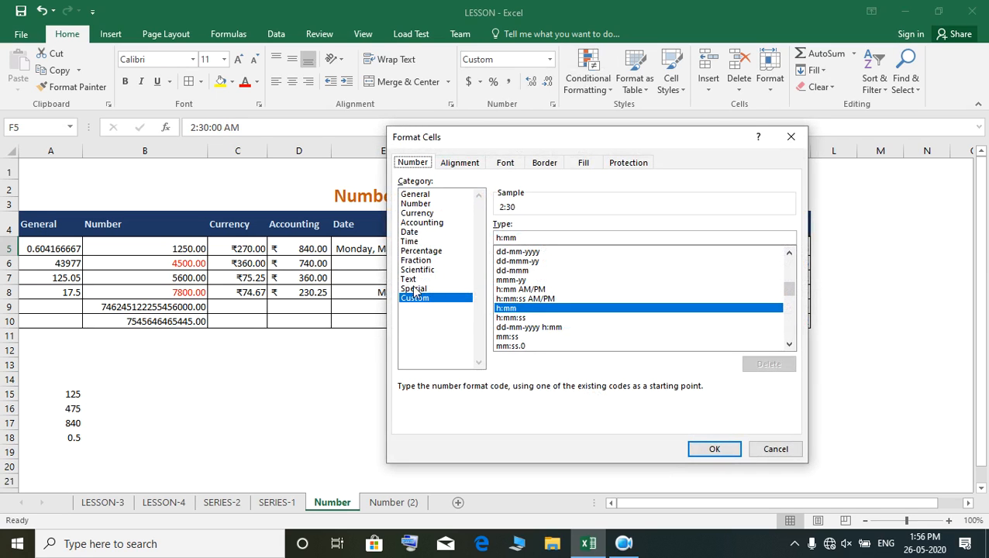
{"action": "left_click", "coordinate": [410, 242]}
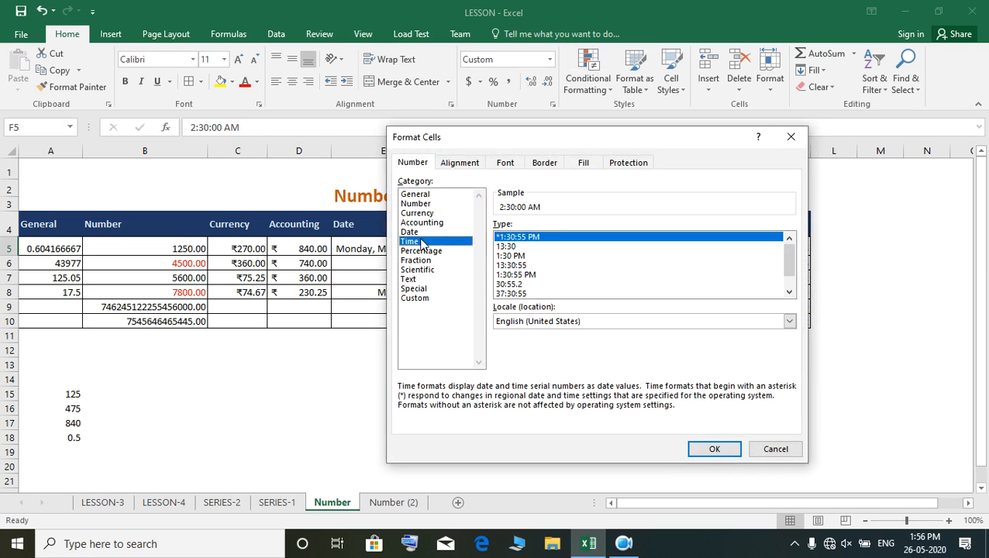
{"action": "left_click", "coordinate": [527, 276]}
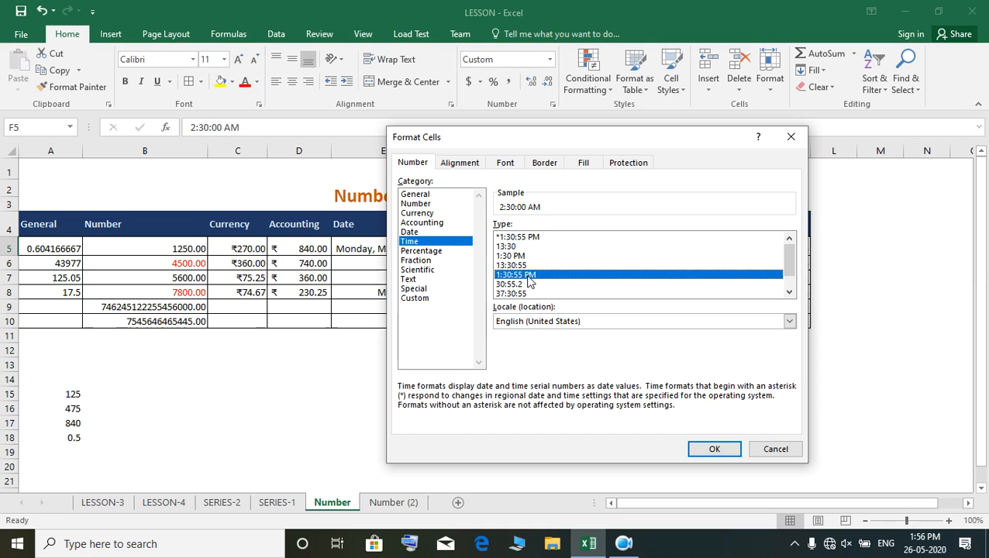
{"action": "left_click", "coordinate": [715, 448]}
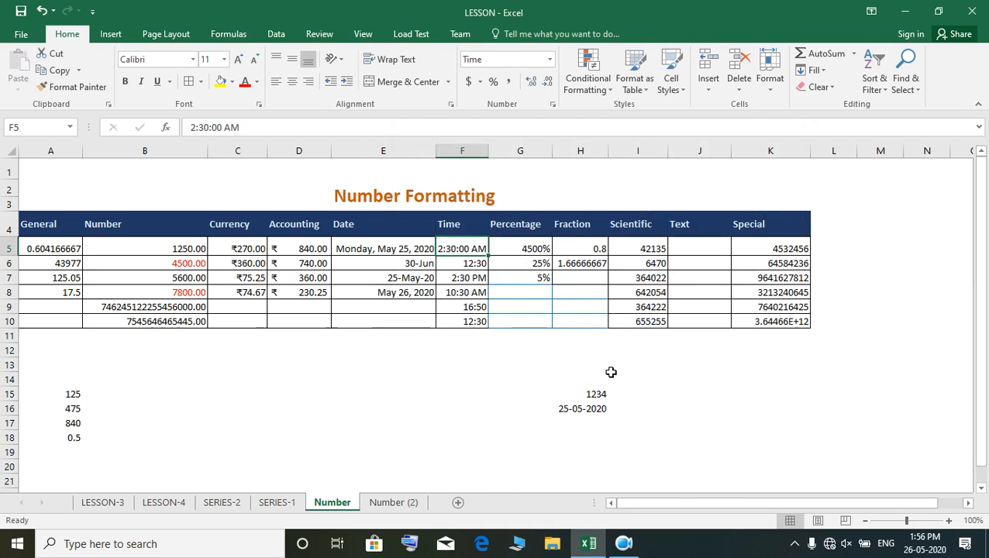
- Format the second Time entry, cell F6, with the 1:30 PM time type
{"action": "left_click", "coordinate": [470, 265]}
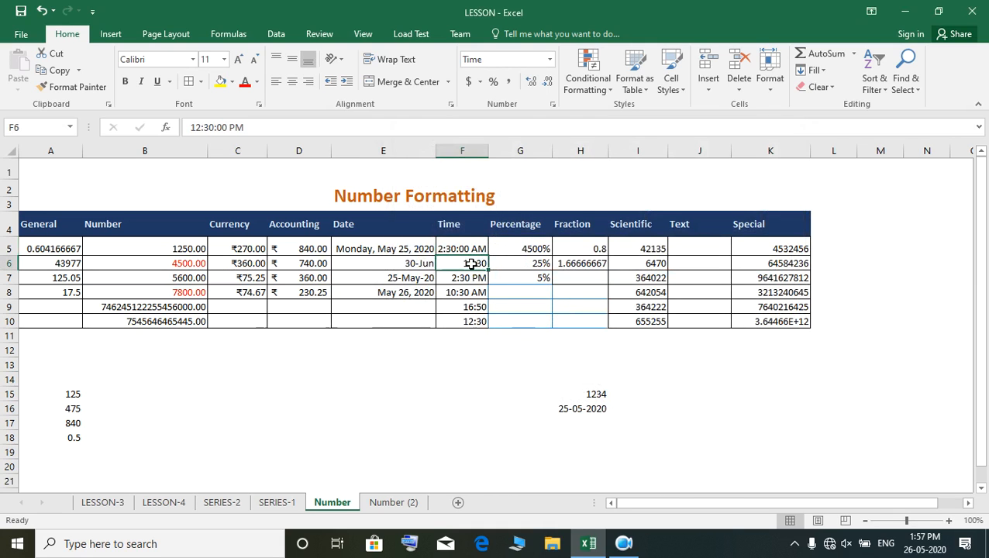
{"action": "left_click", "coordinate": [550, 62]}
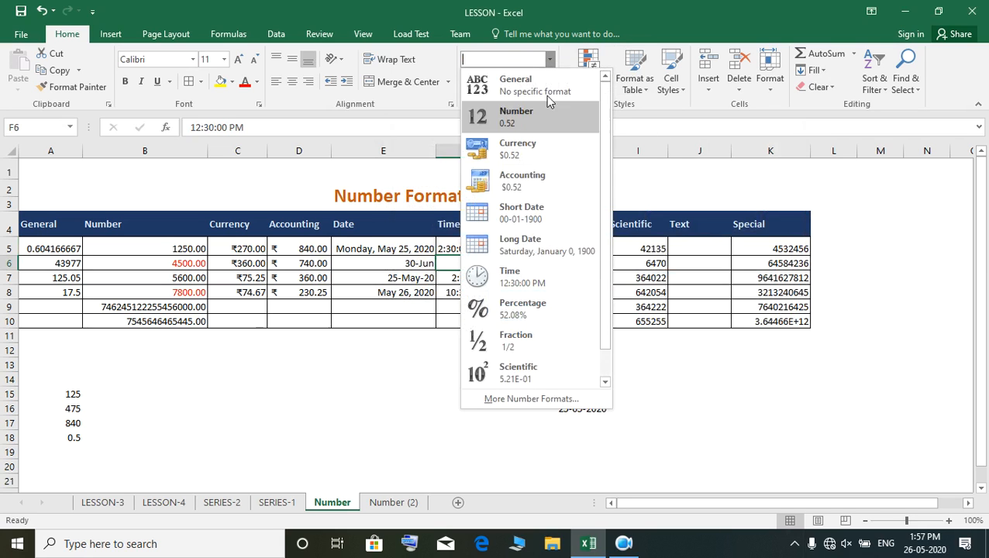
{"action": "left_click", "coordinate": [571, 397]}
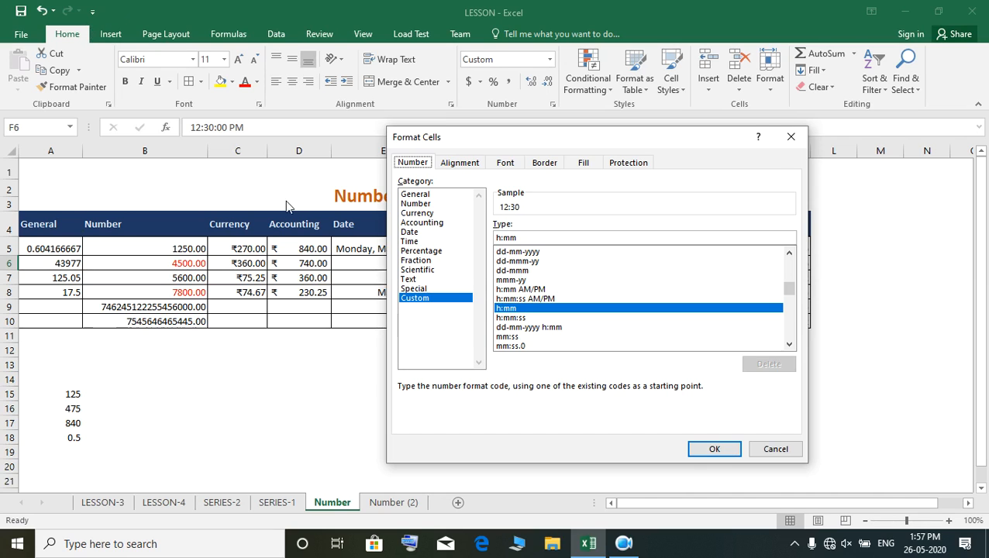
{"action": "left_click", "coordinate": [412, 241]}
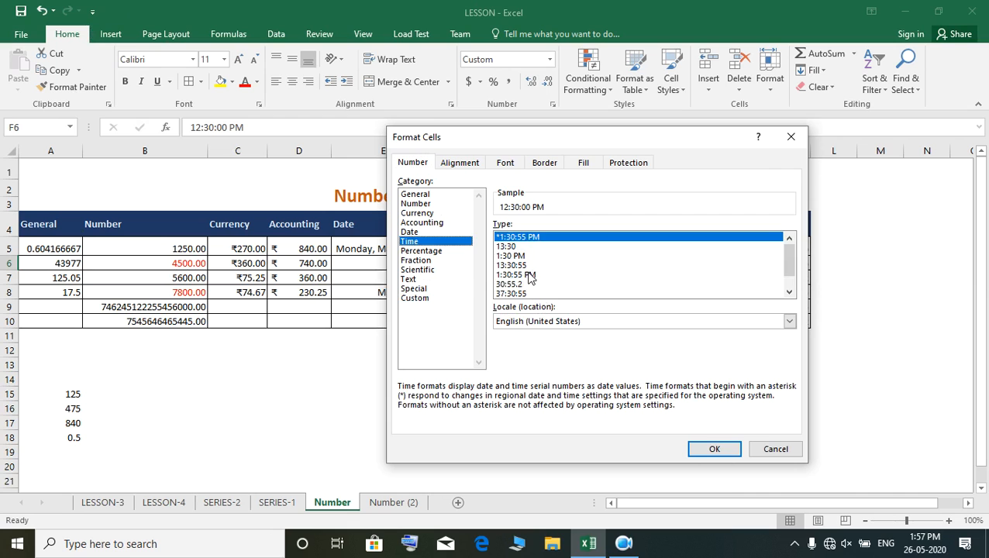
{"action": "left_click", "coordinate": [530, 275]}
{"action": "left_click", "coordinate": [521, 258]}
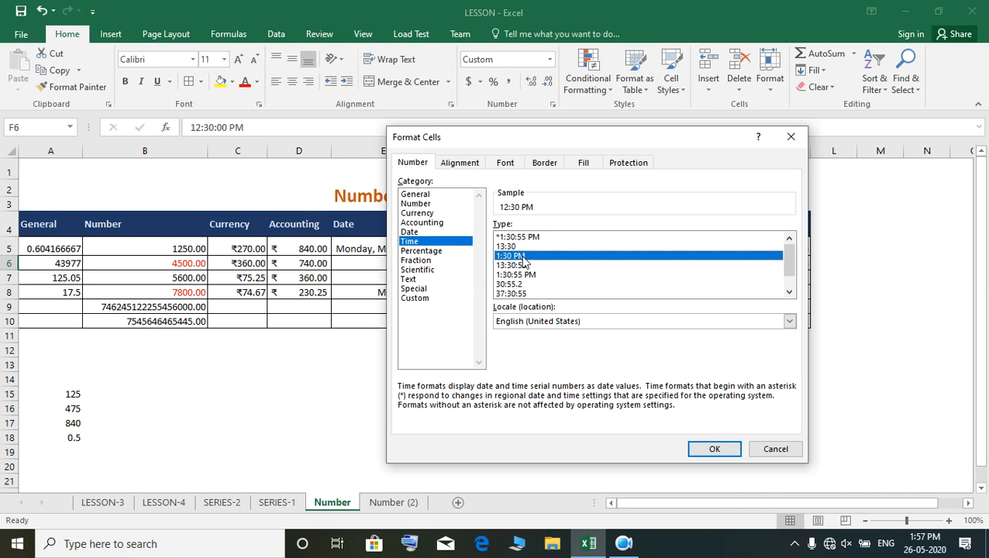
{"action": "left_click", "coordinate": [714, 449]}
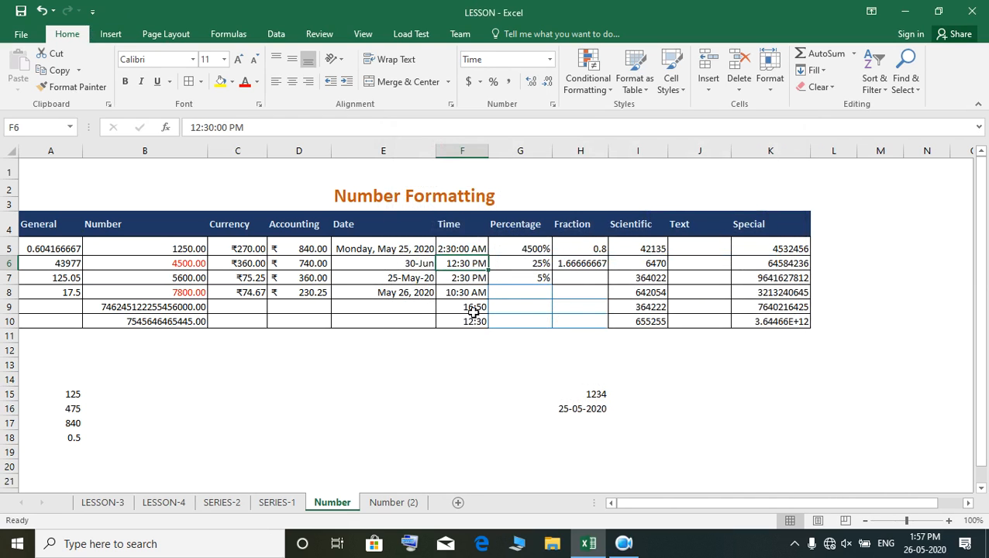
- Change the time format of cell F7 to the 30:55.2 type
{"action": "left_click", "coordinate": [475, 279]}
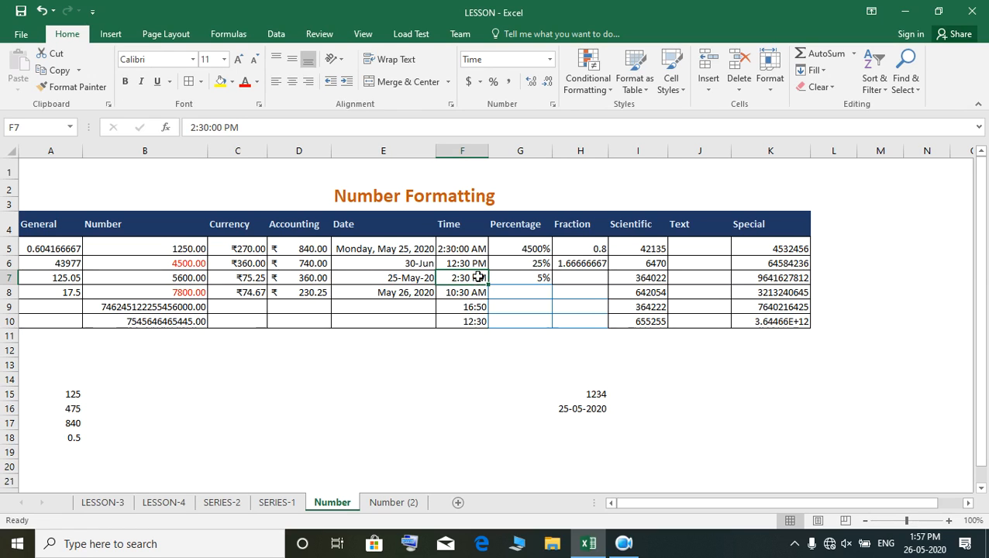
{"action": "left_click", "coordinate": [550, 60]}
{"action": "left_click", "coordinate": [512, 399]}
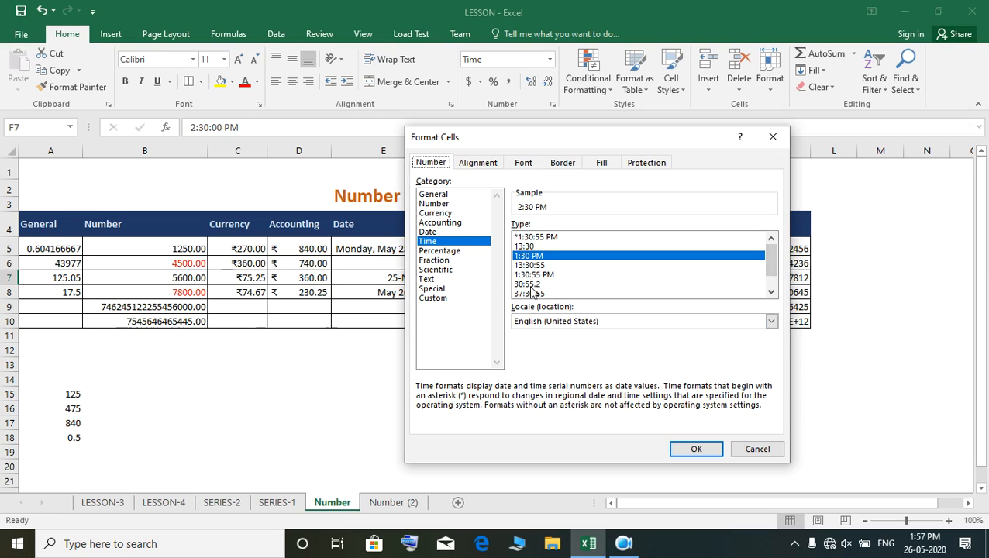
{"action": "left_click", "coordinate": [531, 285]}
{"action": "left_click", "coordinate": [693, 450]}
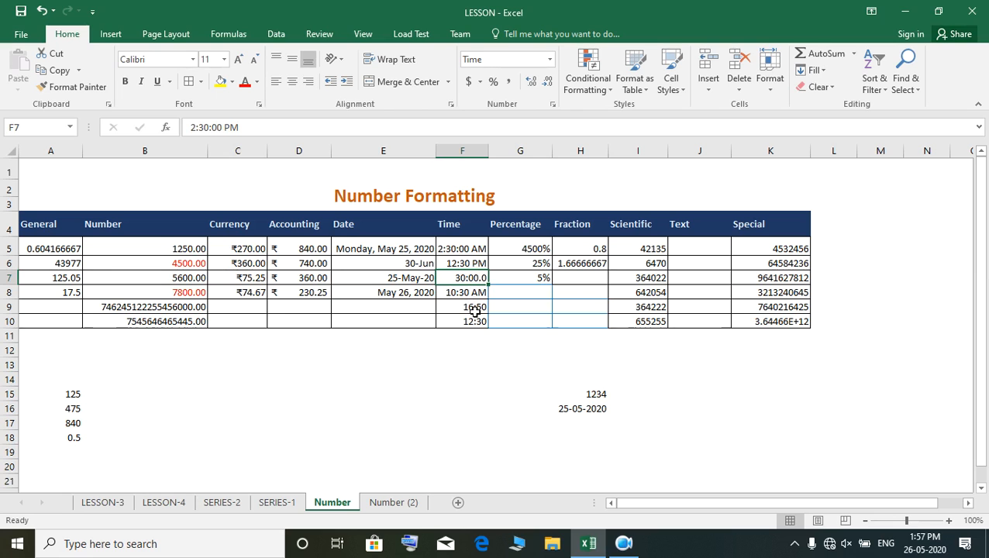
- Switch the third Time entry, cell F7, to the 37:30:55 time format
{"action": "left_click", "coordinate": [550, 59]}
{"action": "left_click", "coordinate": [537, 399]}
{"action": "left_click", "coordinate": [533, 294]}
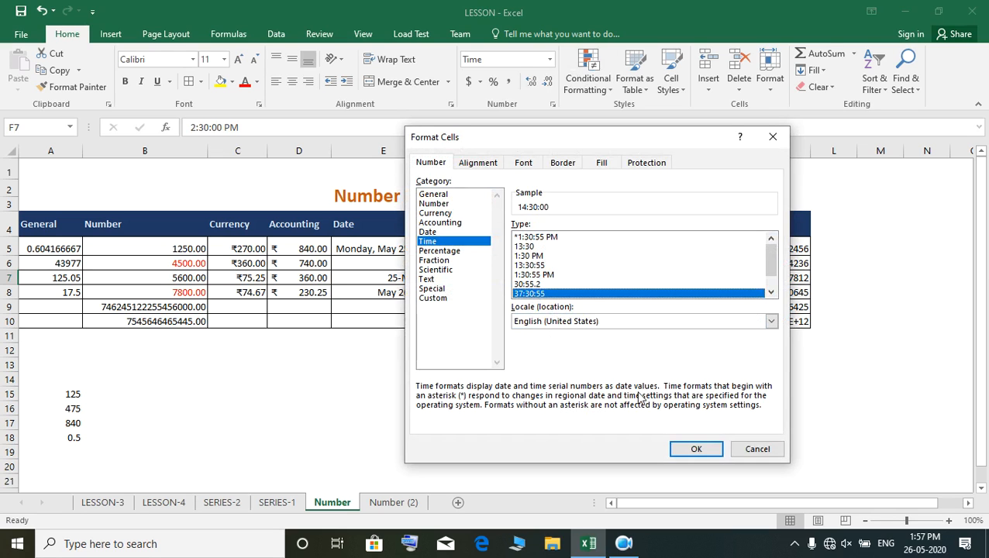
{"action": "left_click", "coordinate": [695, 452]}
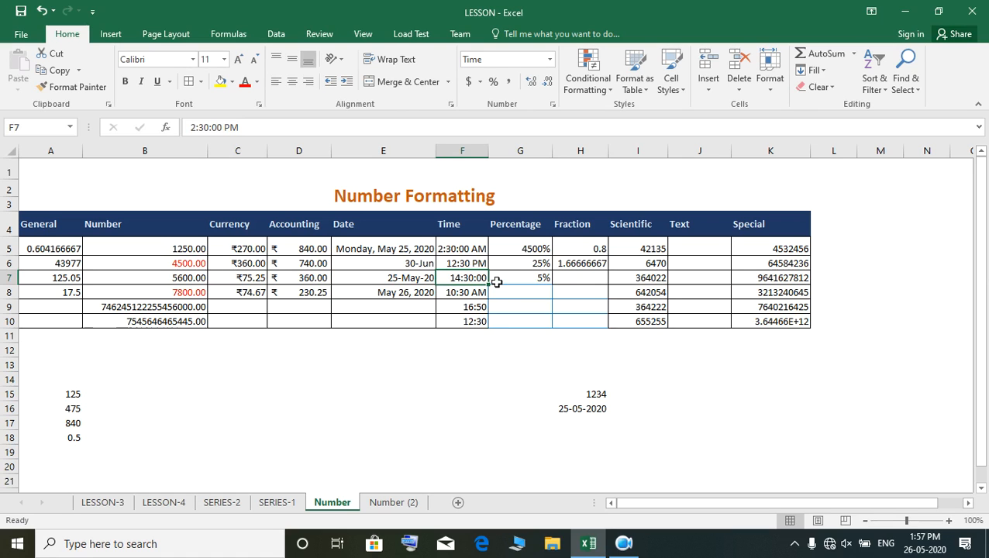
- Apply the combined date and time format 3-14-12 13:30 to the fourth Time entry, cell F8
{"action": "left_click", "coordinate": [477, 290]}
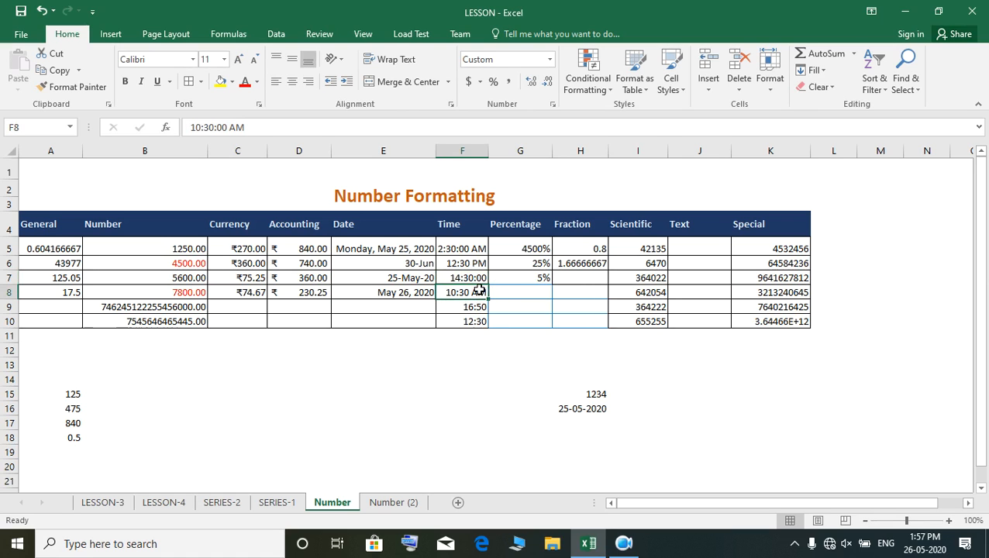
{"action": "left_click", "coordinate": [550, 59]}
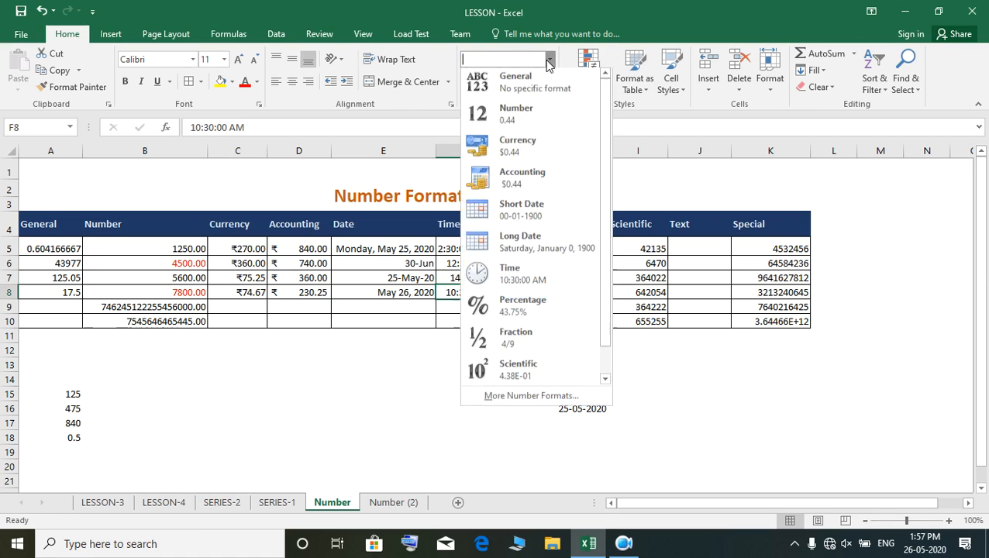
{"action": "left_click", "coordinate": [550, 397]}
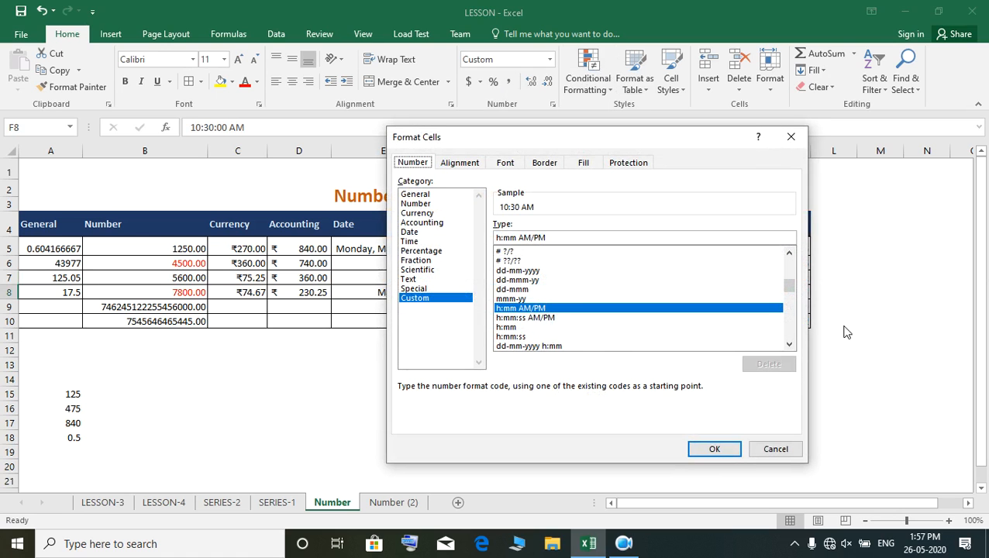
{"action": "left_click", "coordinate": [414, 241]}
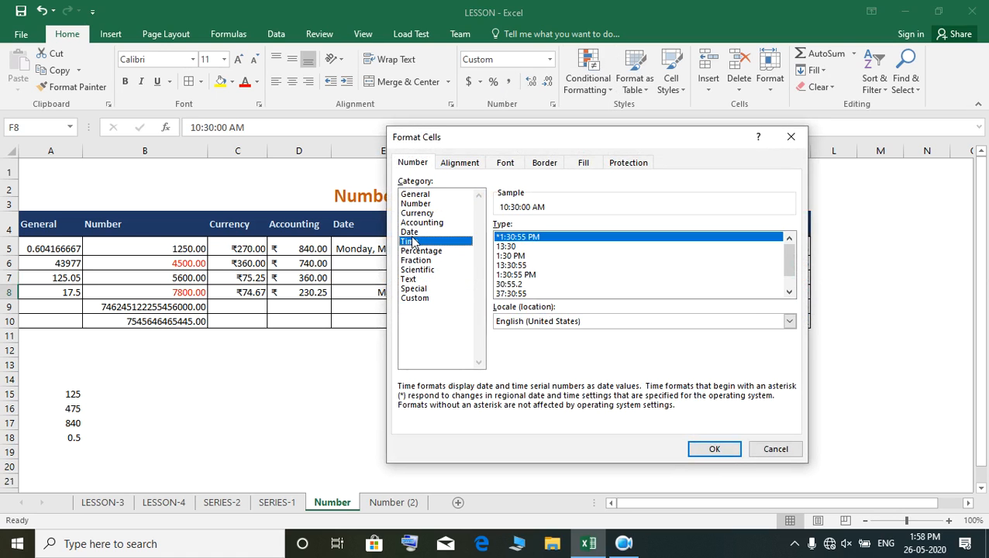
{"action": "left_click_drag", "start_coordinate": [790, 260], "coordinate": [790, 273]}
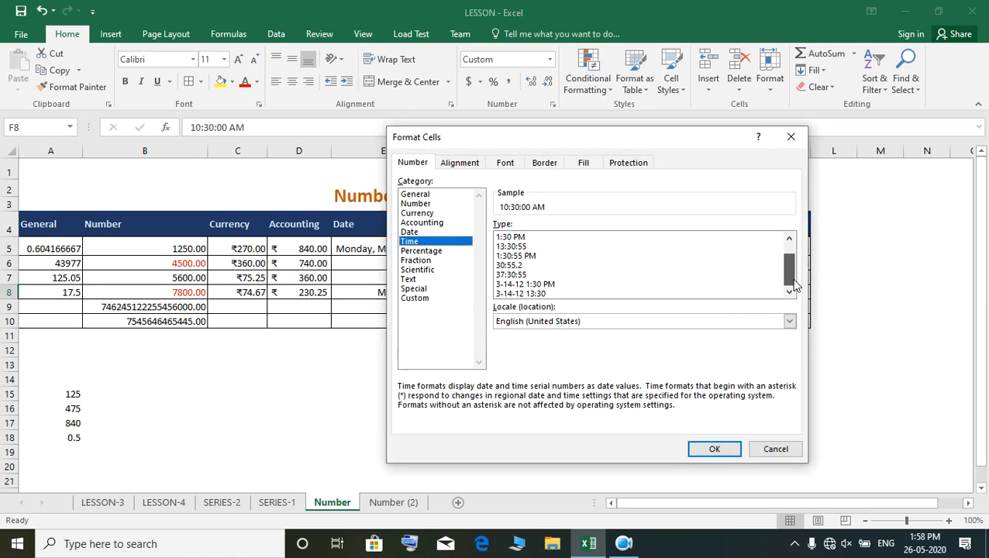
{"action": "left_click", "coordinate": [518, 295]}
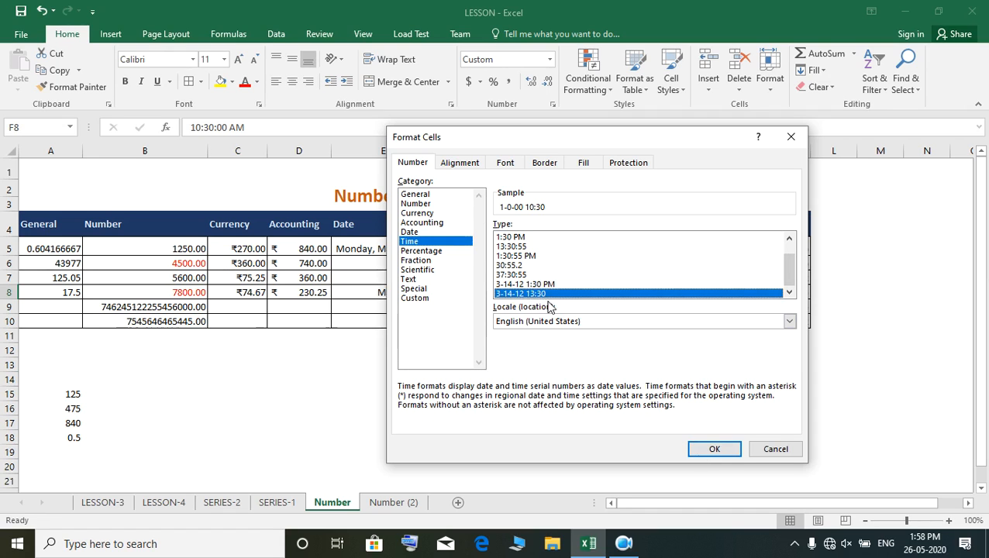
{"action": "left_click", "coordinate": [714, 450]}
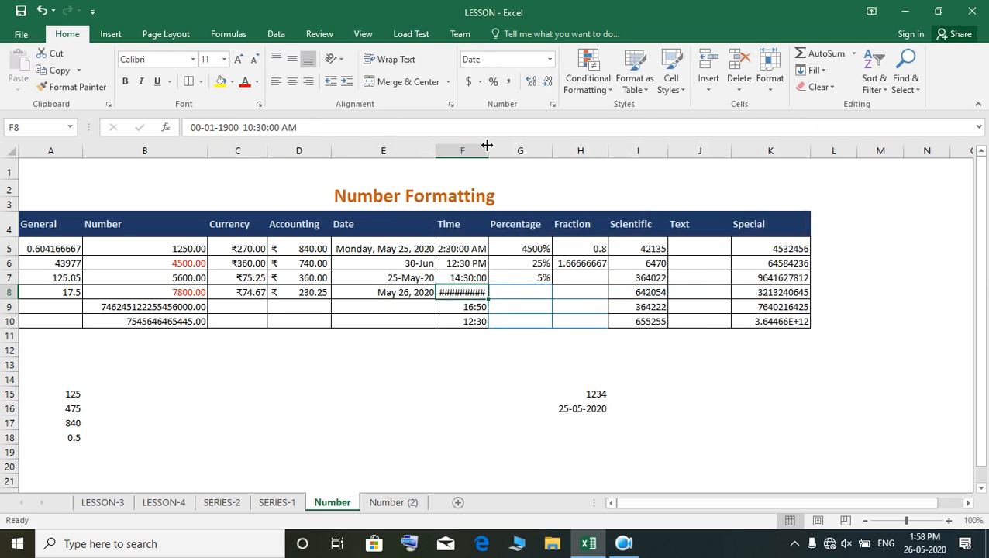
- Widen the Time column slightly to fit the date and time in cell F8, and check that cell
{"action": "left_click_drag", "start_coordinate": [489, 144], "coordinate": [495, 144]}
{"action": "left_click", "coordinate": [469, 376]}
{"action": "left_click", "coordinate": [480, 288]}
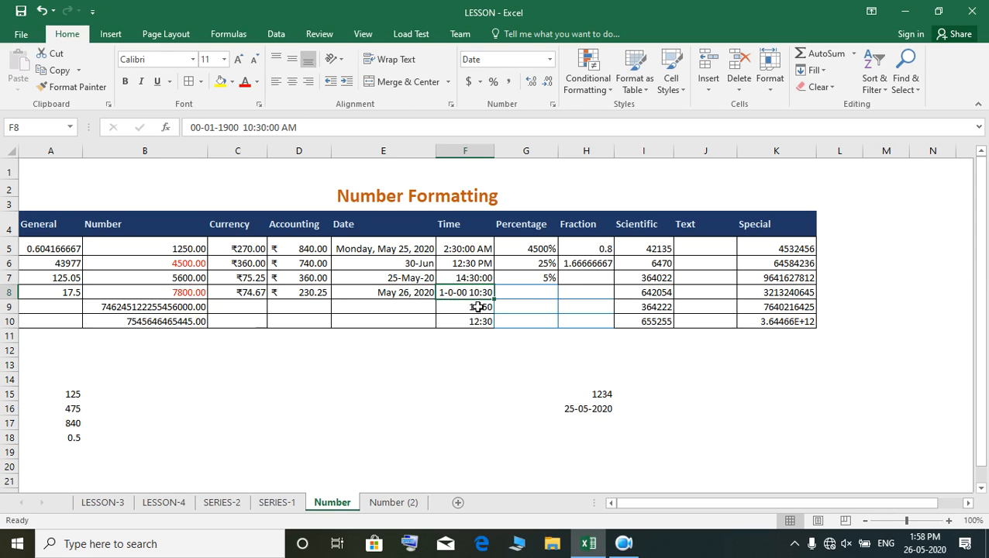
- Apply the standard Time format to the last two Time entries, cells F9 and F10
{"action": "left_click", "coordinate": [477, 307]}
{"action": "left_click_drag", "start_coordinate": [477, 307], "coordinate": [478, 321]}
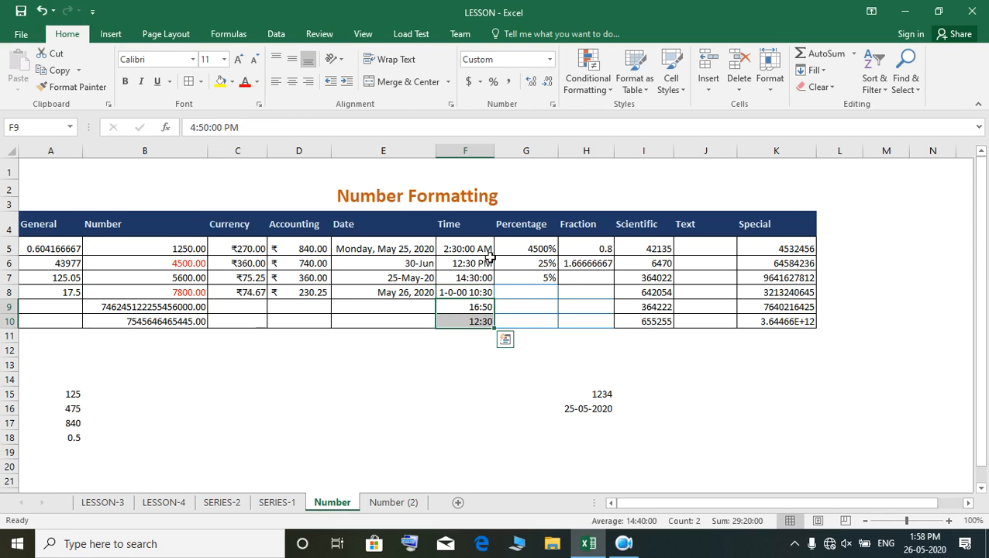
{"action": "left_click", "coordinate": [548, 61]}
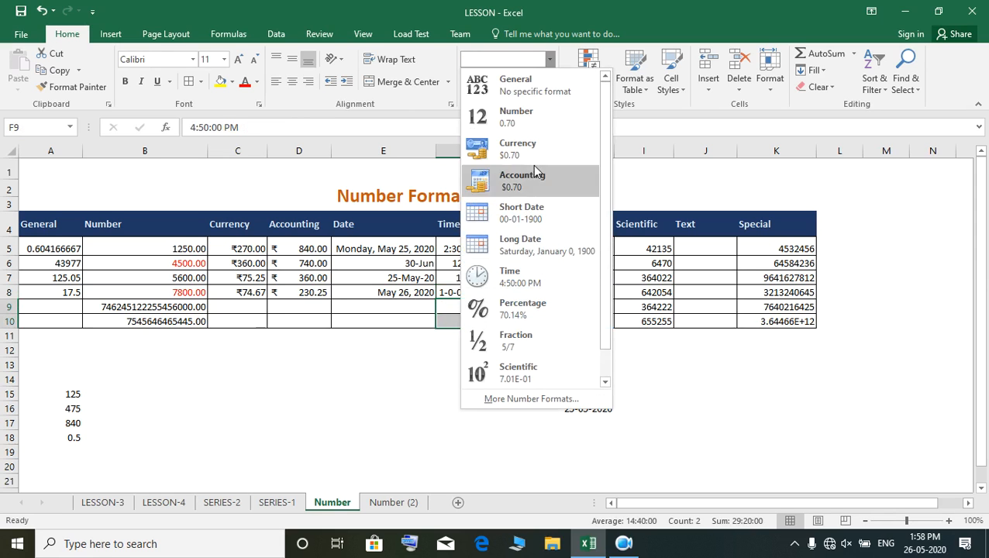
{"action": "left_click", "coordinate": [529, 285]}
{"action": "left_click", "coordinate": [476, 380]}
{"action": "left_click", "coordinate": [475, 304]}
- Switch the Percentage column cells G5 to G10 to the General format
{"action": "left_click", "coordinate": [534, 246]}
{"action": "left_click", "coordinate": [532, 335]}
{"action": "left_click_drag", "start_coordinate": [540, 247], "coordinate": [541, 321]}
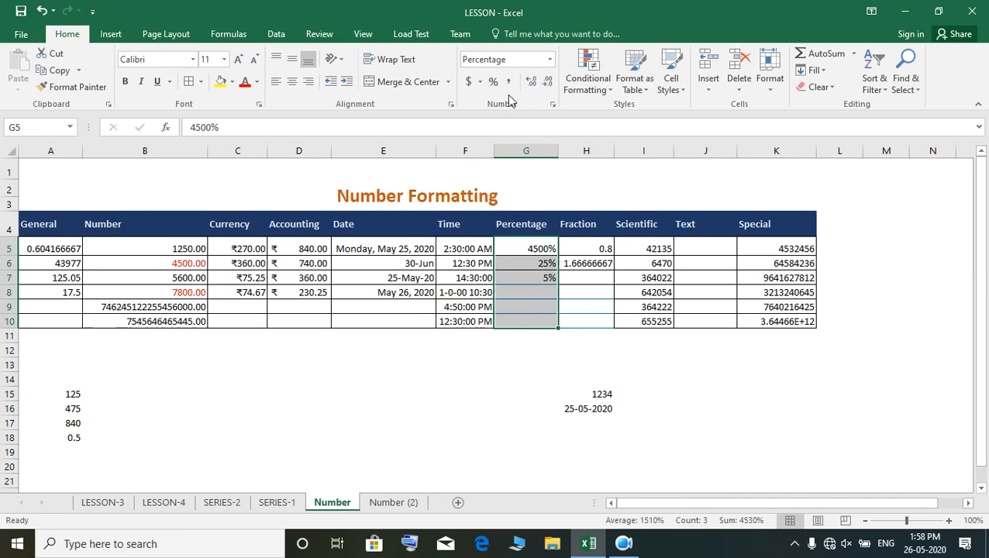
{"action": "left_click", "coordinate": [549, 60]}
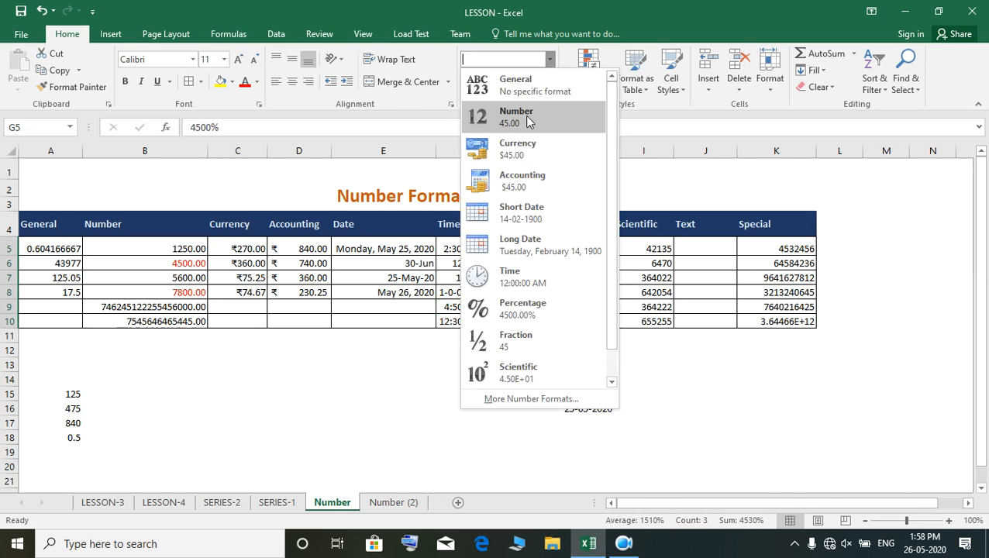
{"action": "left_click", "coordinate": [521, 86]}
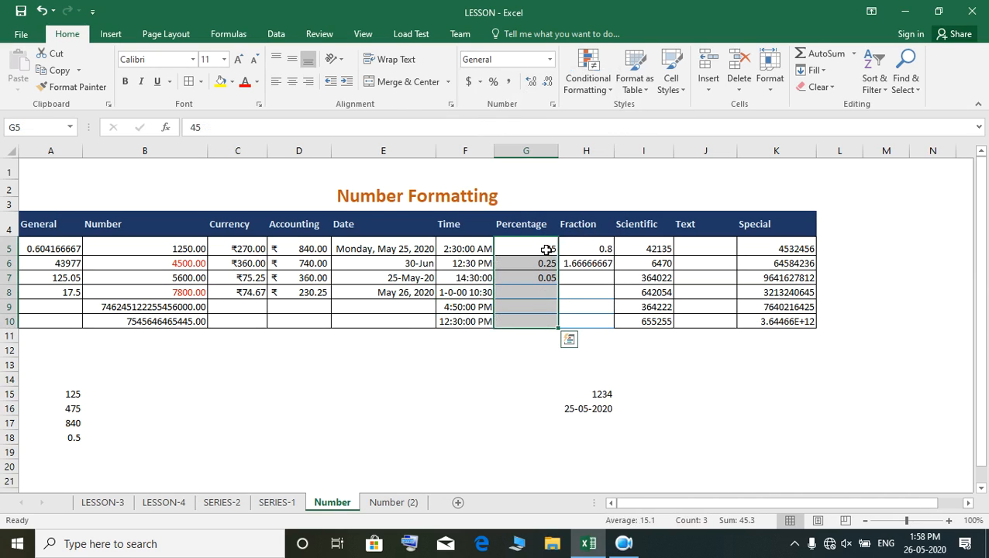
- Re-enter 45 as the first Percentage entry in cell G5
{"action": "type", "text": "4"}
{"action": "left_click", "coordinate": [529, 377]}
{"action": "left_click", "coordinate": [521, 249]}
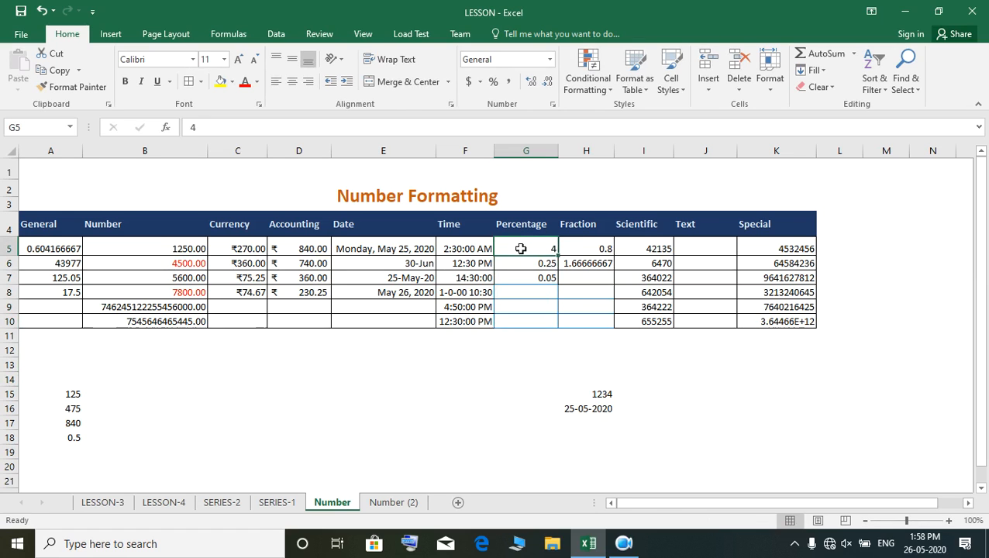
{"action": "type", "text": "4"}
{"action": "left_click", "coordinate": [547, 365]}
- Check the values in G6 and G7, and apply the Percentage format to cells G5 to G7
{"action": "left_click", "coordinate": [543, 265]}
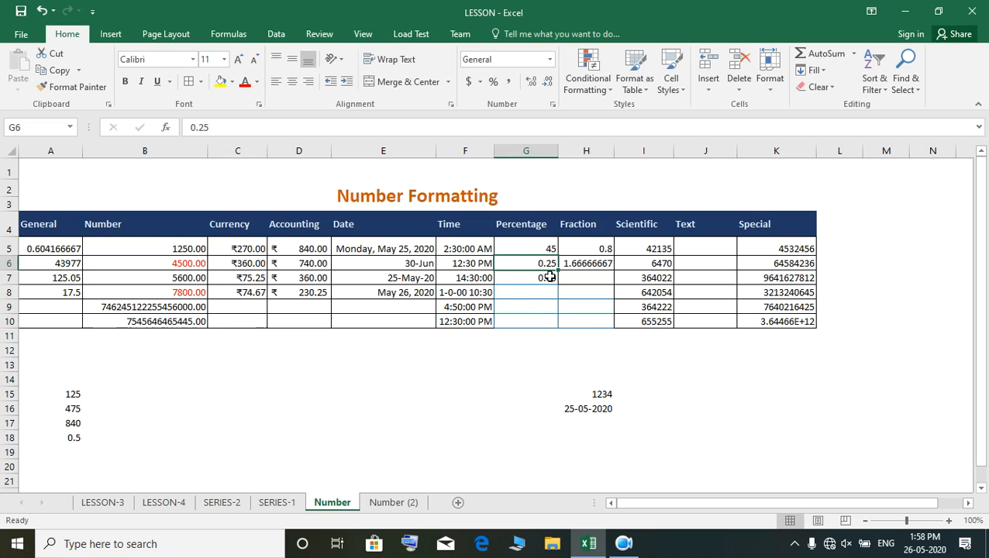
{"action": "left_click", "coordinate": [525, 276]}
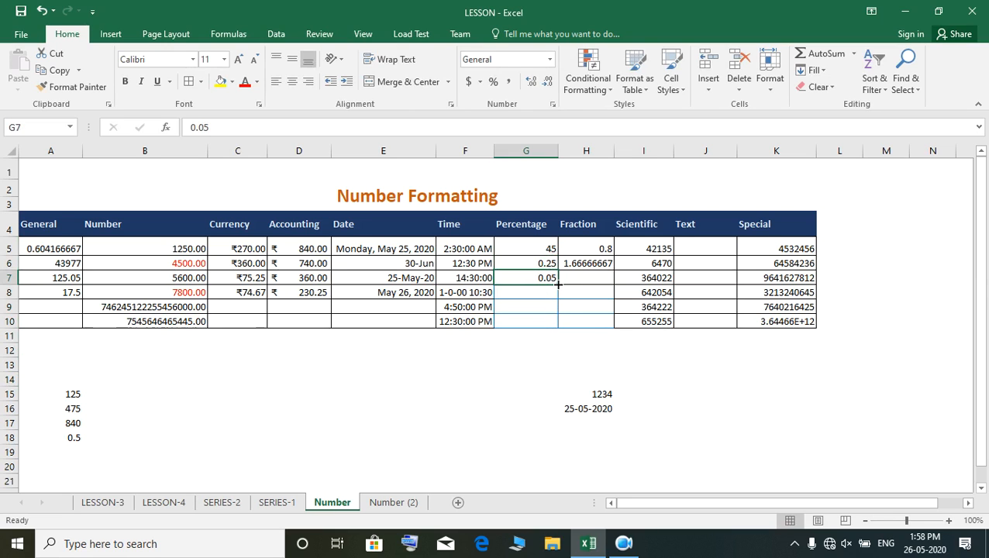
{"action": "left_click_drag", "start_coordinate": [537, 248], "coordinate": [538, 278]}
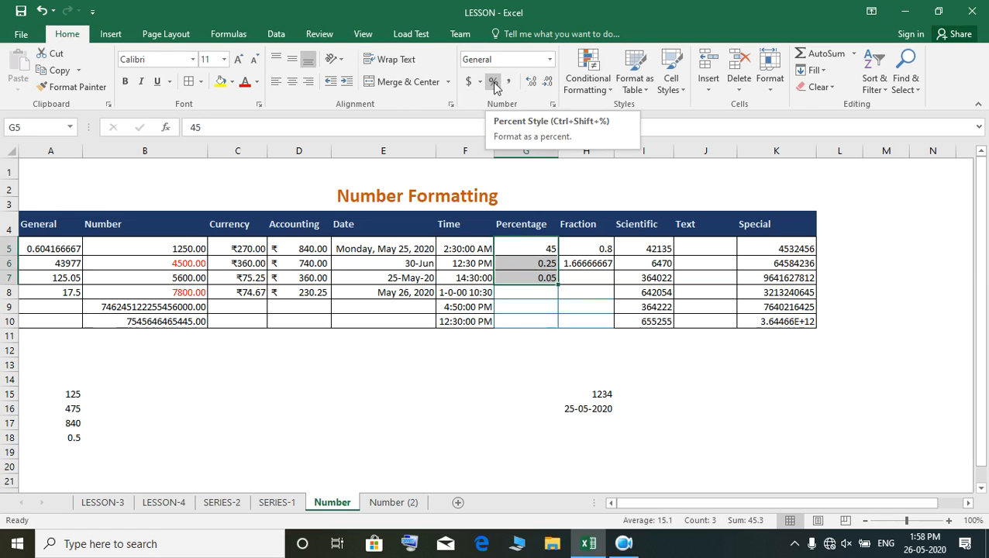
{"action": "left_click", "coordinate": [550, 61]}
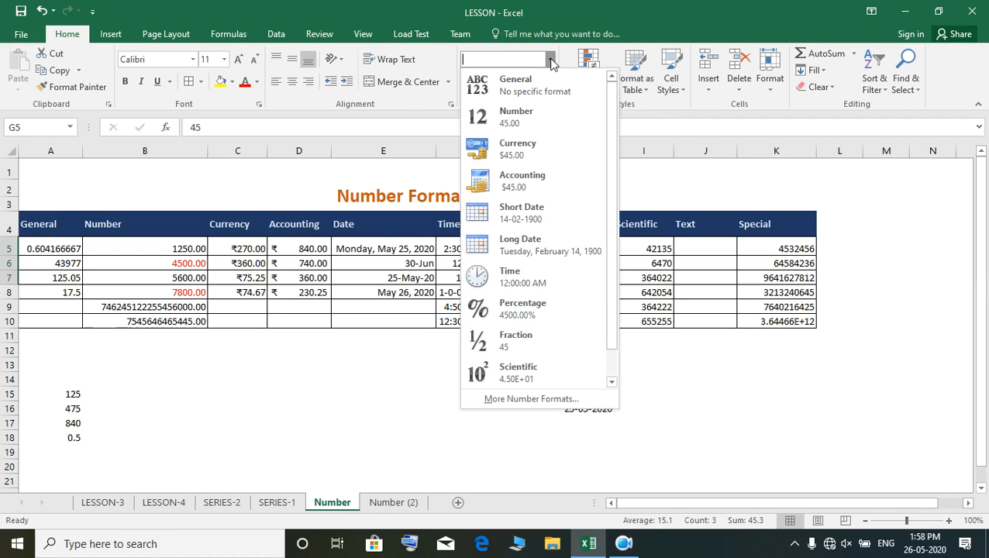
{"action": "left_click", "coordinate": [531, 312]}
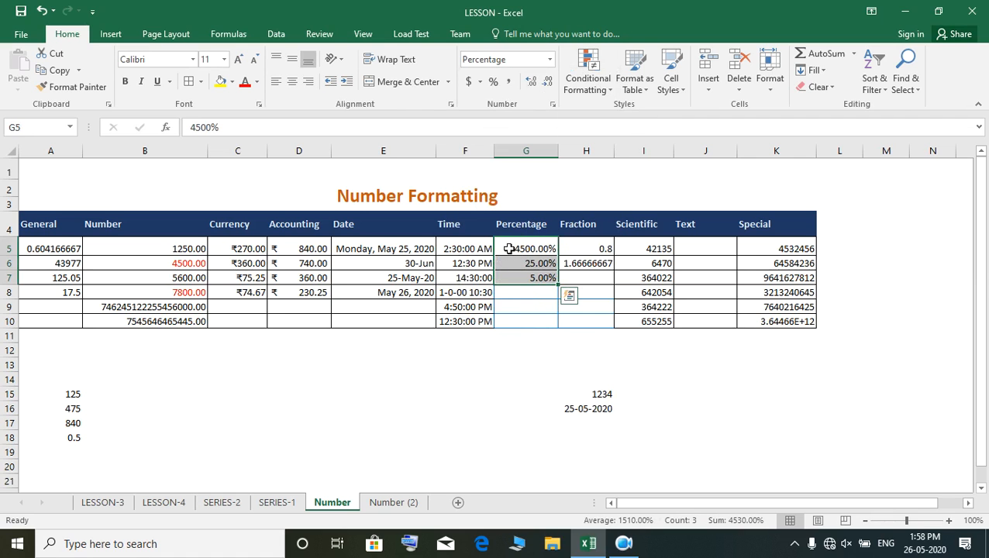
{"action": "left_click", "coordinate": [509, 249]}
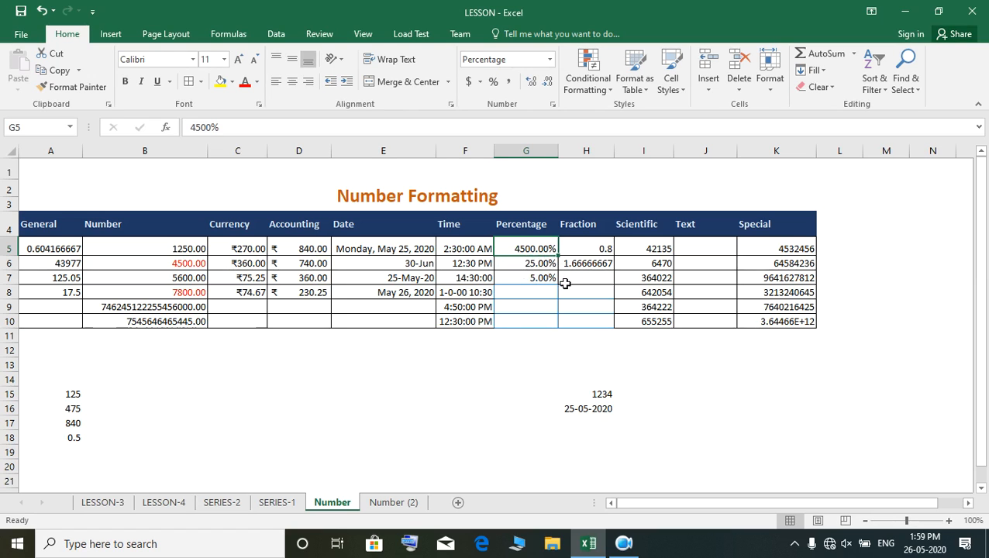
- Format the empty cells G8 to G10 as percentages without decimals and enter 6.5% in cell G8
{"action": "left_click_drag", "start_coordinate": [530, 290], "coordinate": [525, 326]}
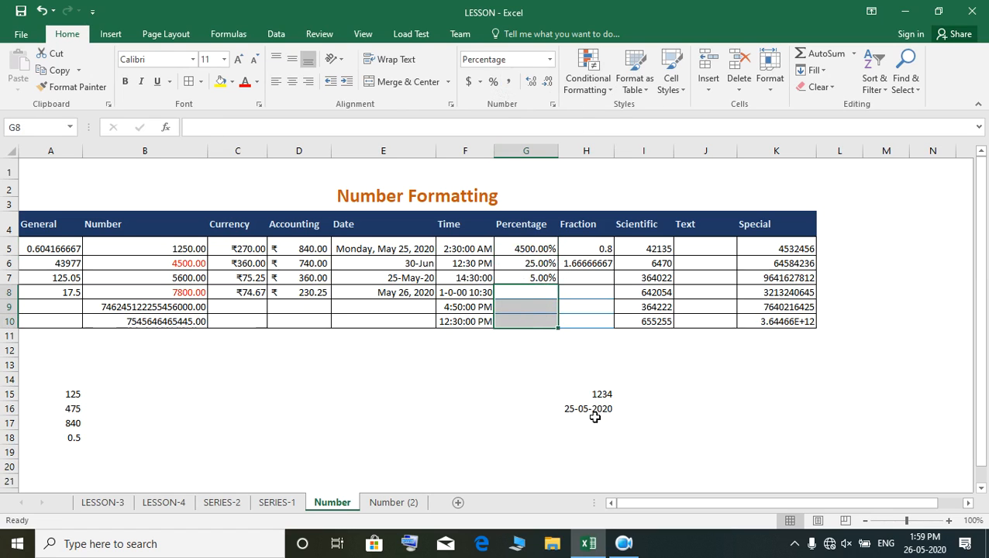
{"action": "left_click", "coordinate": [539, 295]}
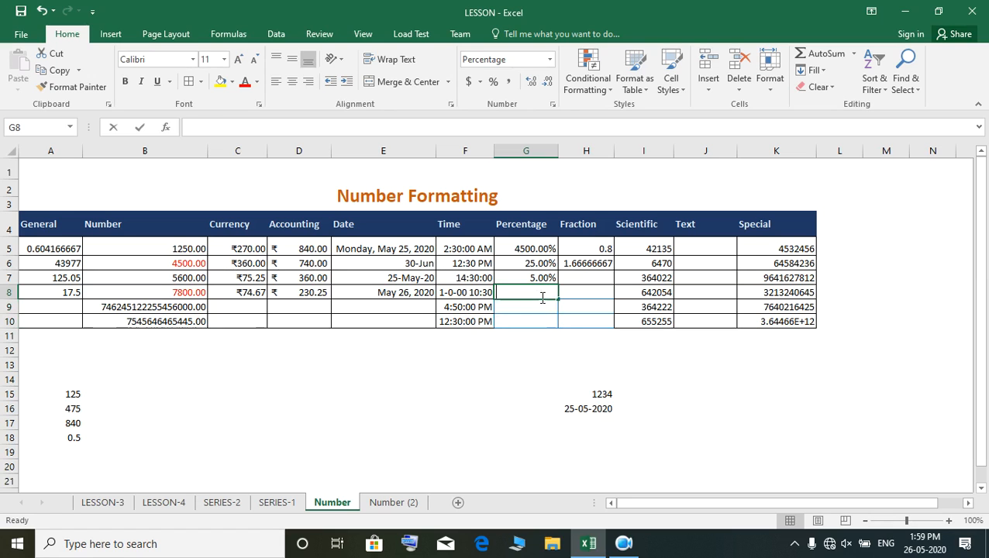
{"action": "type", "text": "6.5"}
{"action": "key", "text": "Return"}
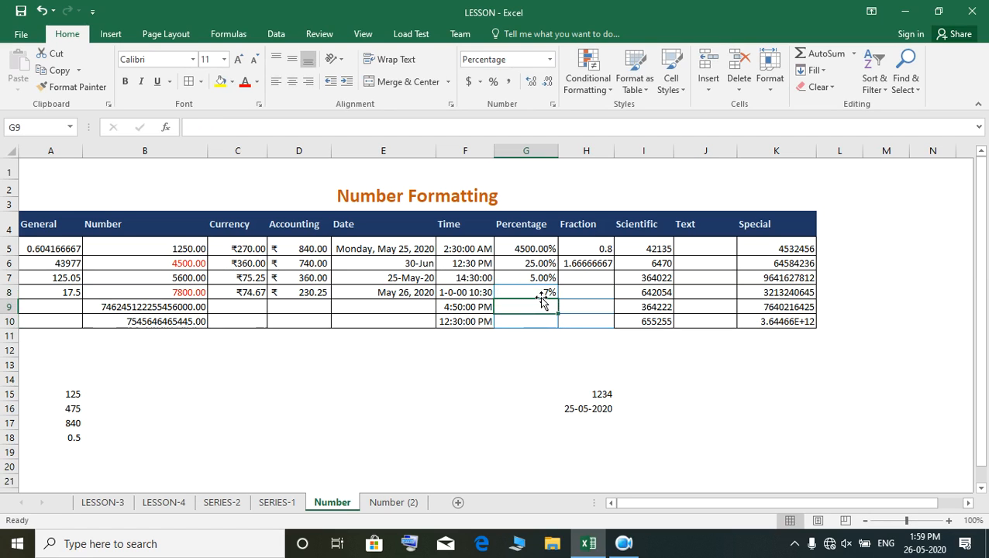
{"action": "left_click", "coordinate": [541, 293]}
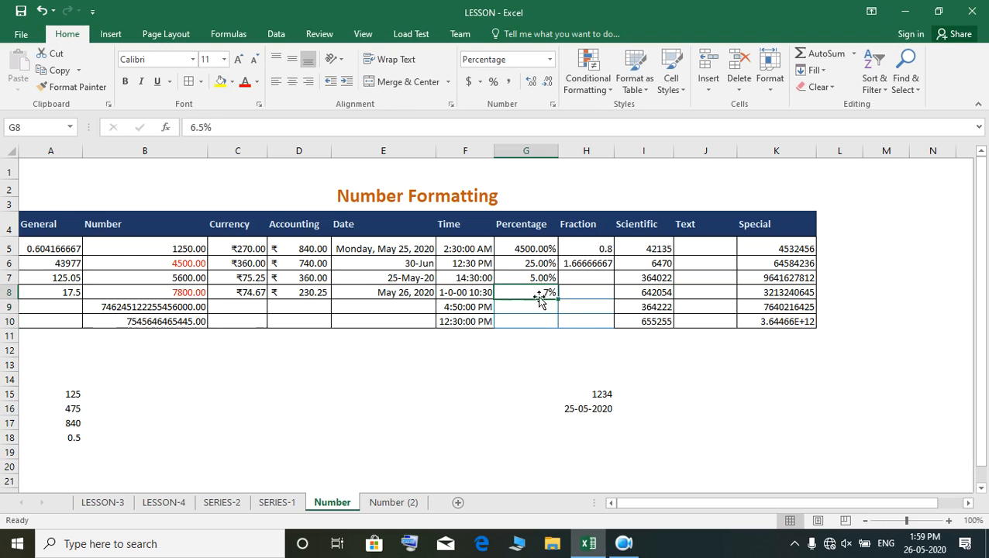
- Enter 7.34% as the fifth Percentage entry in cell G9
{"action": "left_click", "coordinate": [537, 308]}
{"action": "left_click", "coordinate": [549, 292]}
{"action": "left_click", "coordinate": [543, 307]}
{"action": "type", "text": "7"}
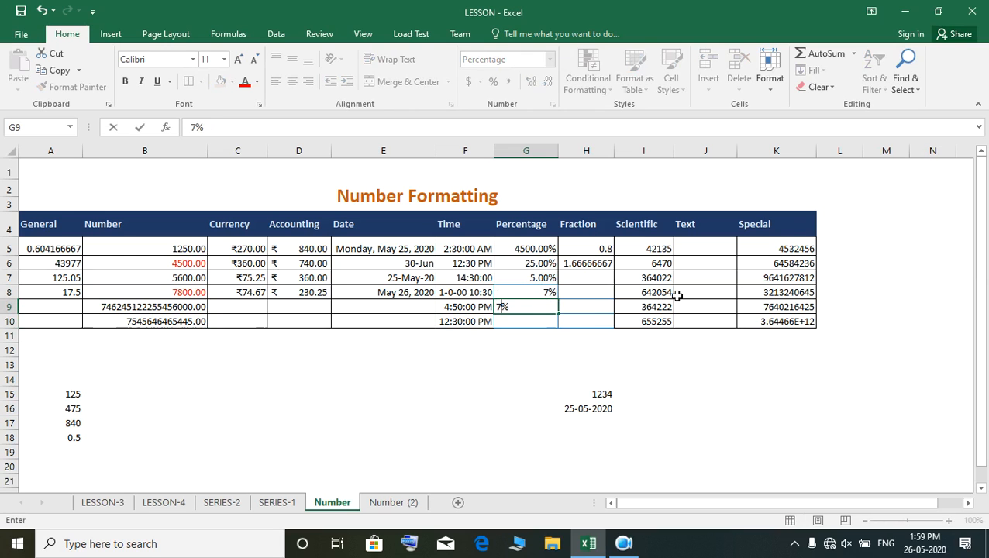
{"action": "type", "text": ".35"}
{"action": "key", "text": "BackSpace"}
{"action": "type", "text": "4"}
{"action": "key", "text": "Return"}
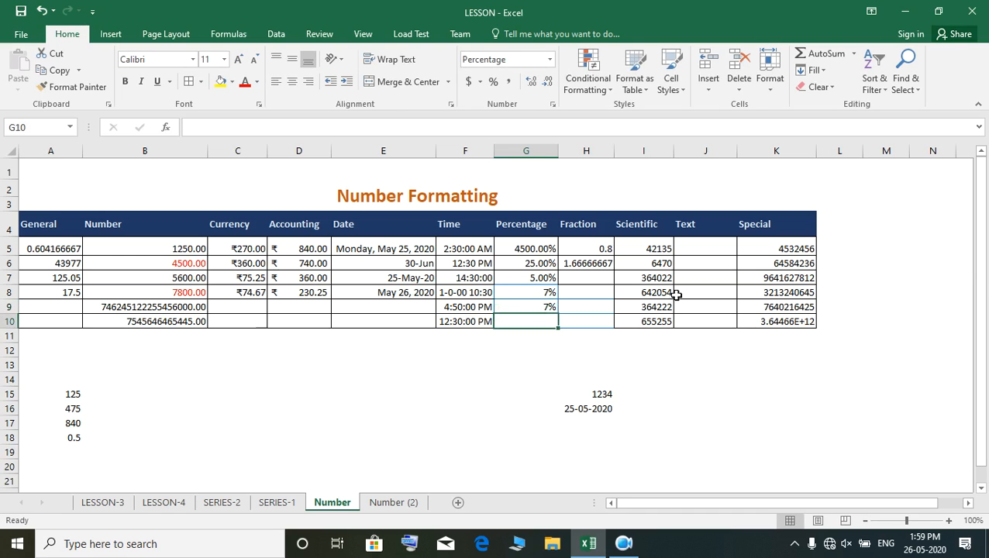
- Show two decimal places for the percentages in cells G8 and G9
{"action": "left_click", "coordinate": [531, 306]}
{"action": "left_click", "coordinate": [534, 291]}
{"action": "left_click_drag", "start_coordinate": [533, 291], "coordinate": [533, 305]}
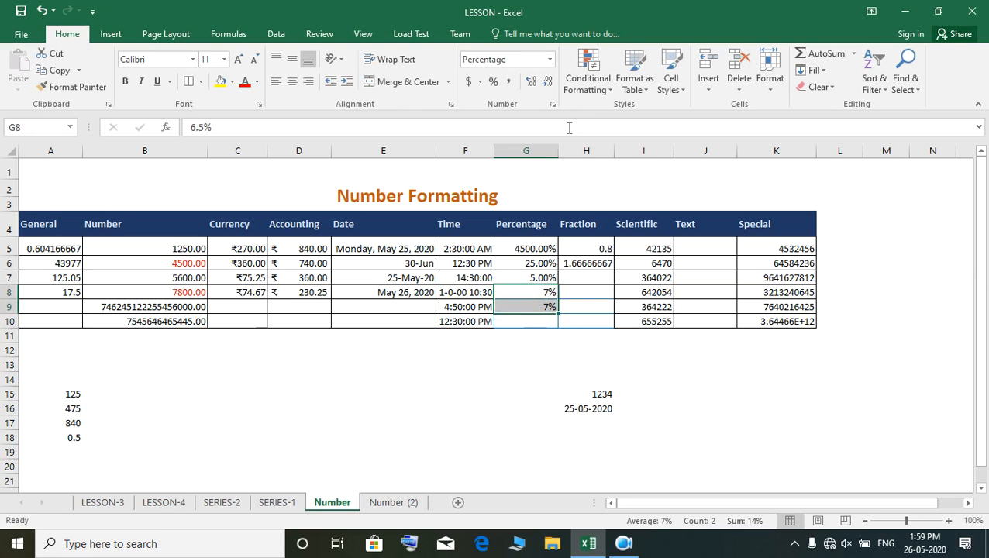
{"action": "left_click", "coordinate": [532, 88]}
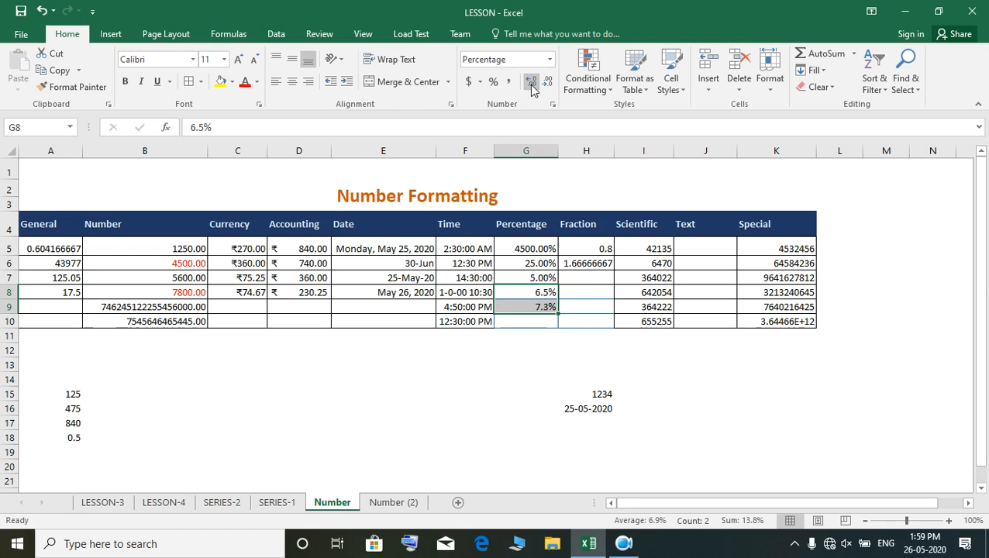
{"action": "left_click", "coordinate": [532, 89]}
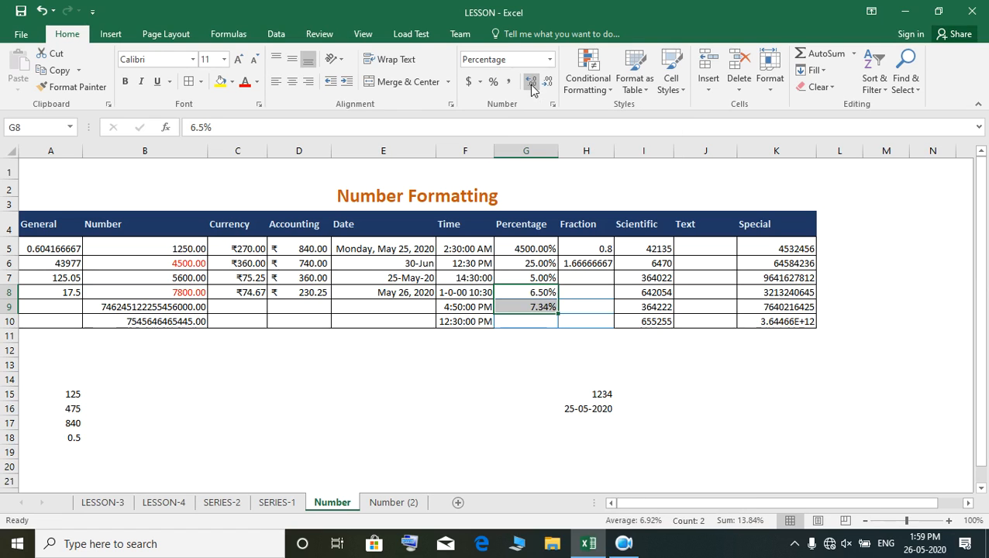
- Enter 12.5% in cell G10 and show it with two decimal places
{"action": "left_click", "coordinate": [534, 322]}
{"action": "type", "text": "12"}
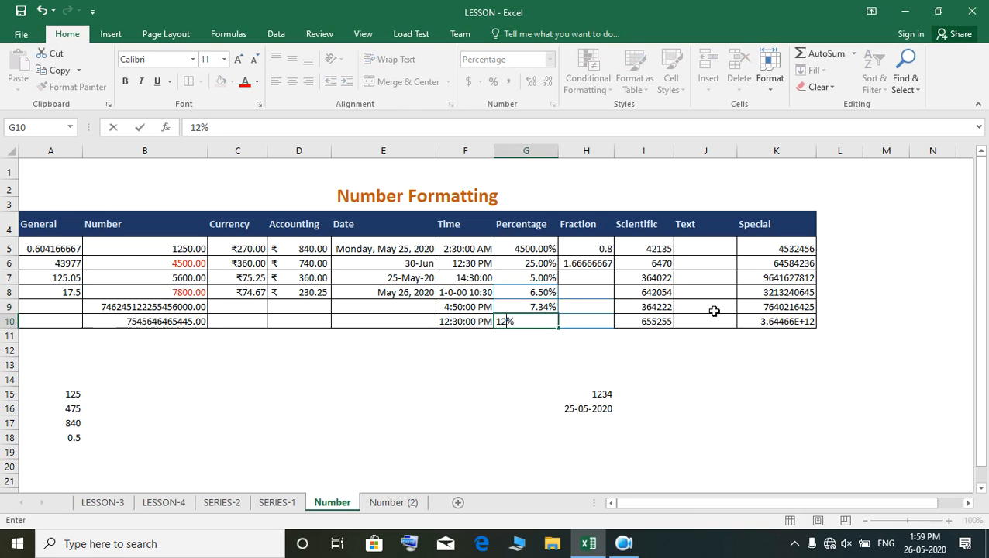
{"action": "type", "text": ".5"}
{"action": "key", "text": "ctrl+Return"}
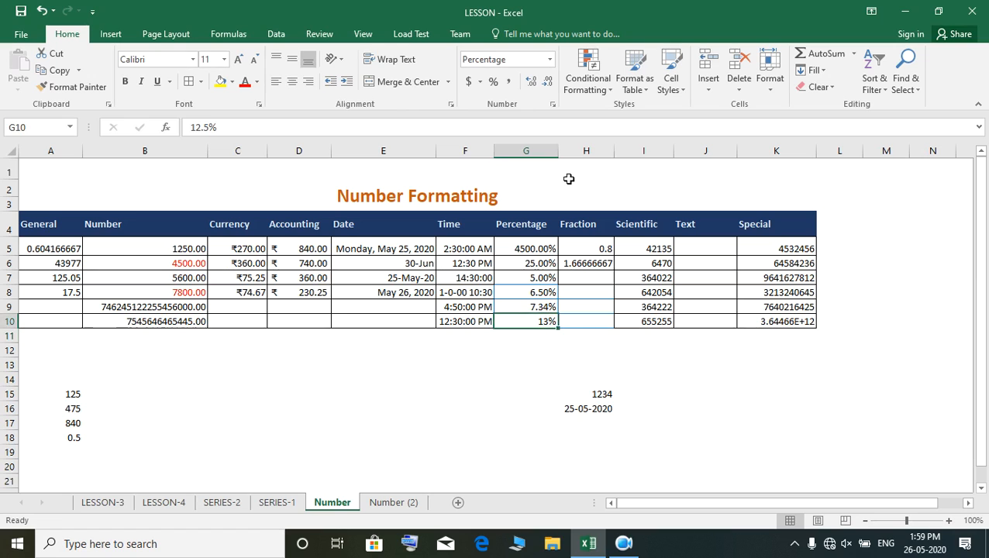
{"action": "left_click", "coordinate": [535, 84]}
{"action": "left_click", "coordinate": [532, 84]}
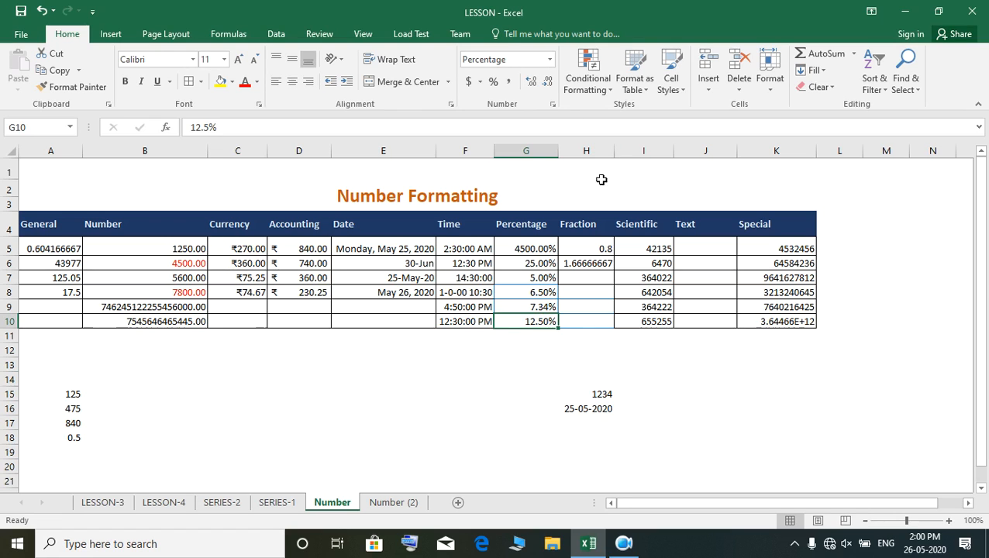
- Fill cells H7 to H9 of the Fraction column with 1.265, 3.467 and 3.945
{"action": "left_click", "coordinate": [591, 248]}
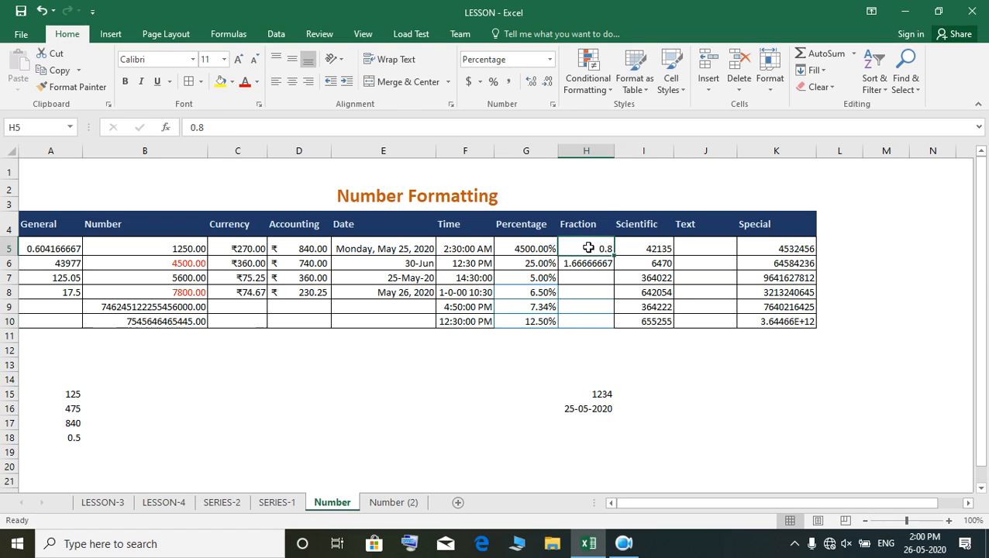
{"action": "left_click", "coordinate": [591, 280]}
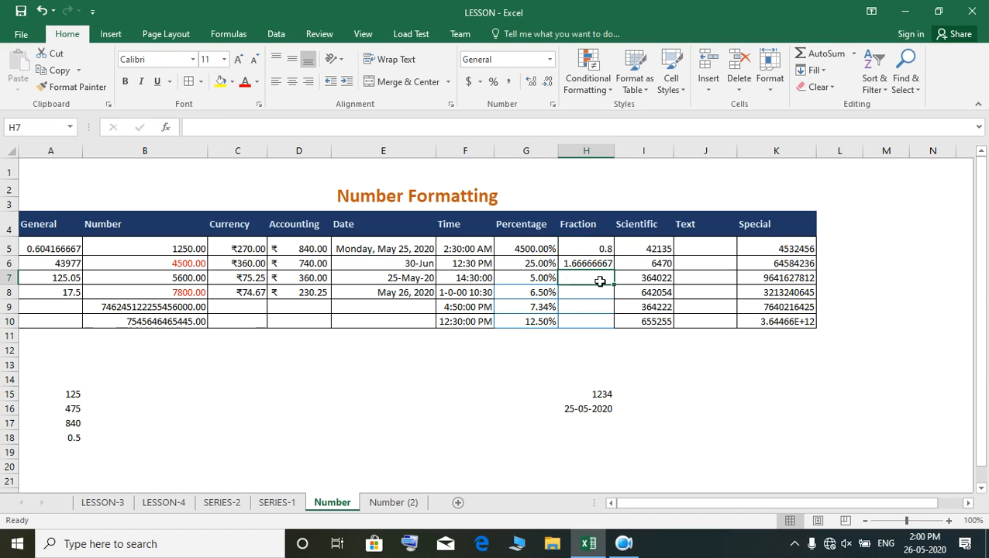
{"action": "type", "text": "1.265"}
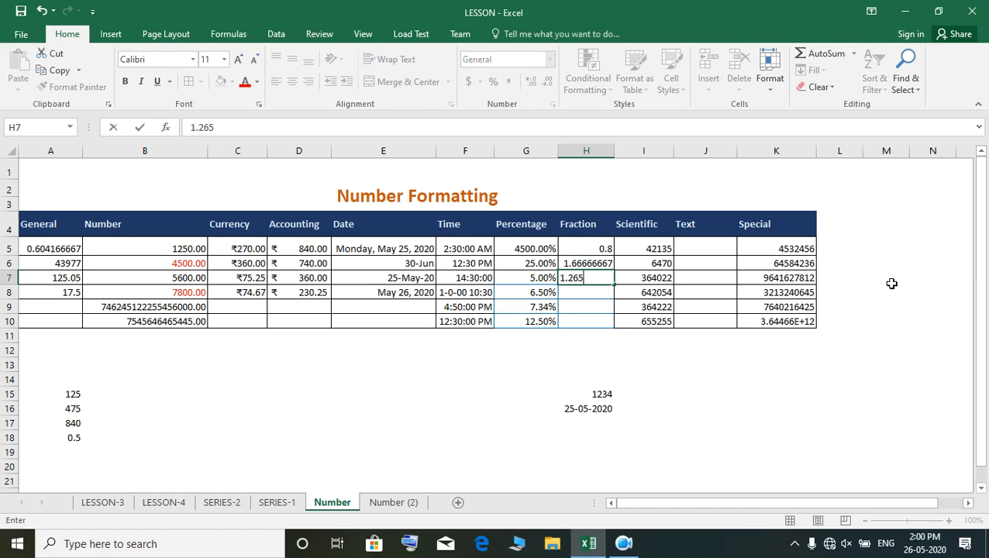
{"action": "key", "text": "Return"}
{"action": "type", "text": "3"}
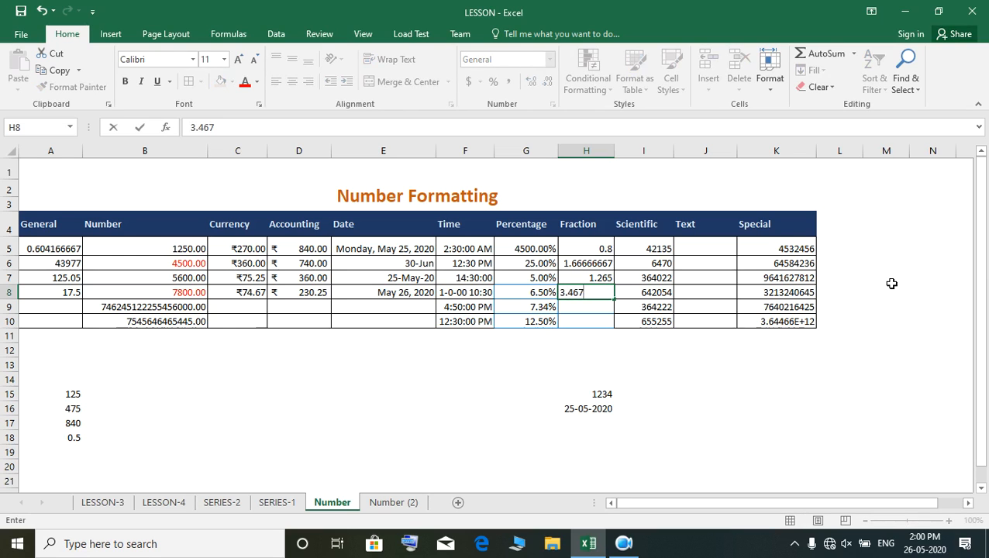
{"action": "type", "text": ".467"}
{"action": "key", "text": "Return"}
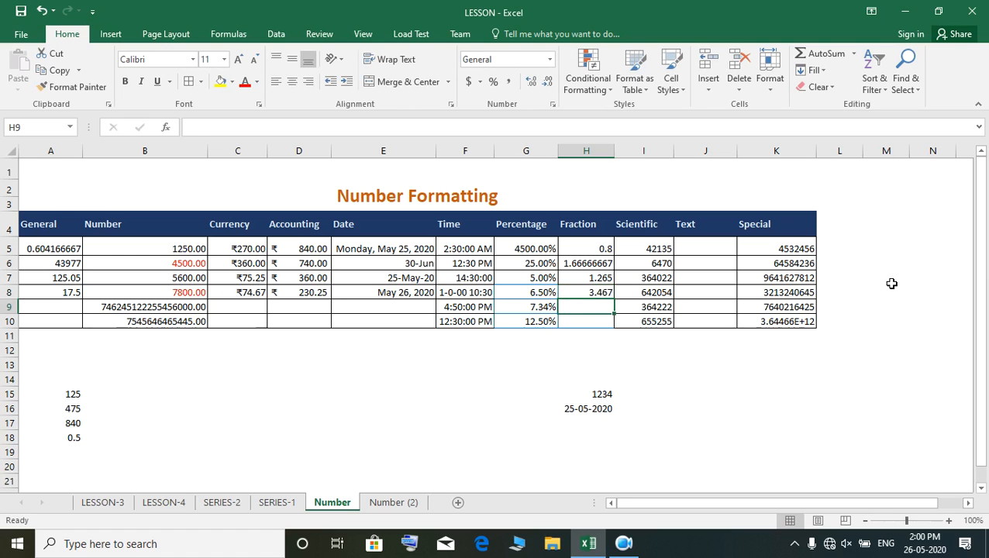
{"action": "type", "text": "3.94"}
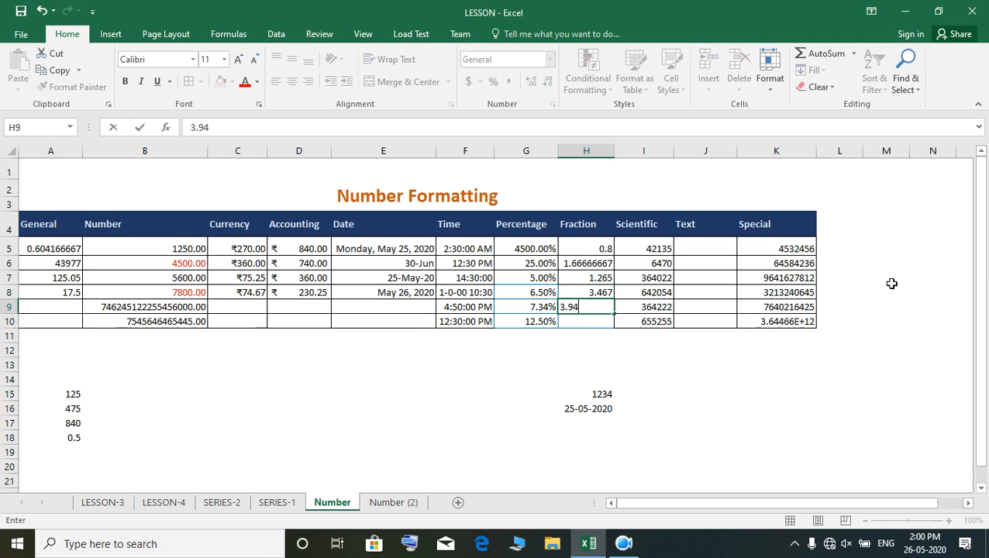
{"action": "type", "text": "5"}
{"action": "key", "text": "Return"}
- Apply the Fraction format to cells H5 to H9 and check the first entry
{"action": "left_click", "coordinate": [574, 249]}
{"action": "left_click_drag", "start_coordinate": [574, 249], "coordinate": [592, 312]}
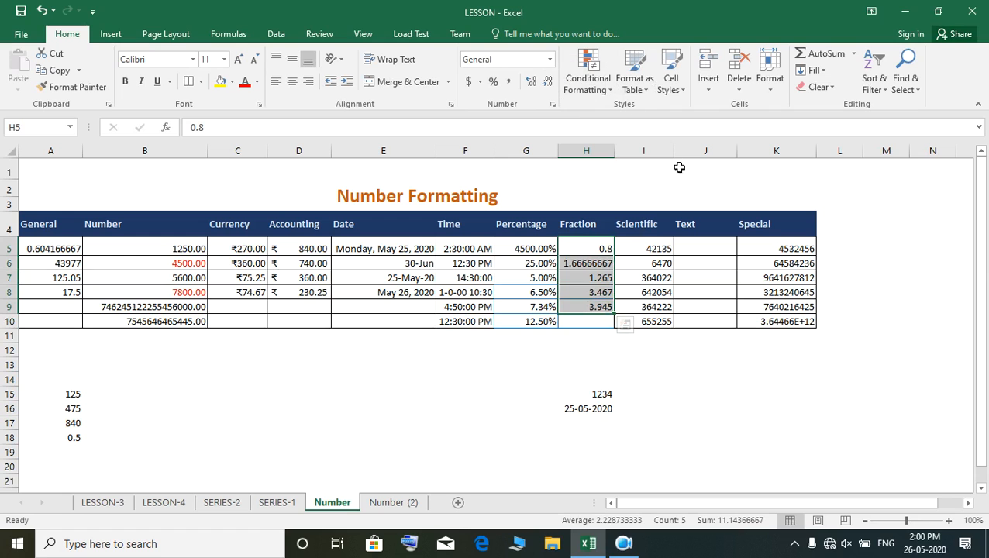
{"action": "left_click", "coordinate": [549, 61]}
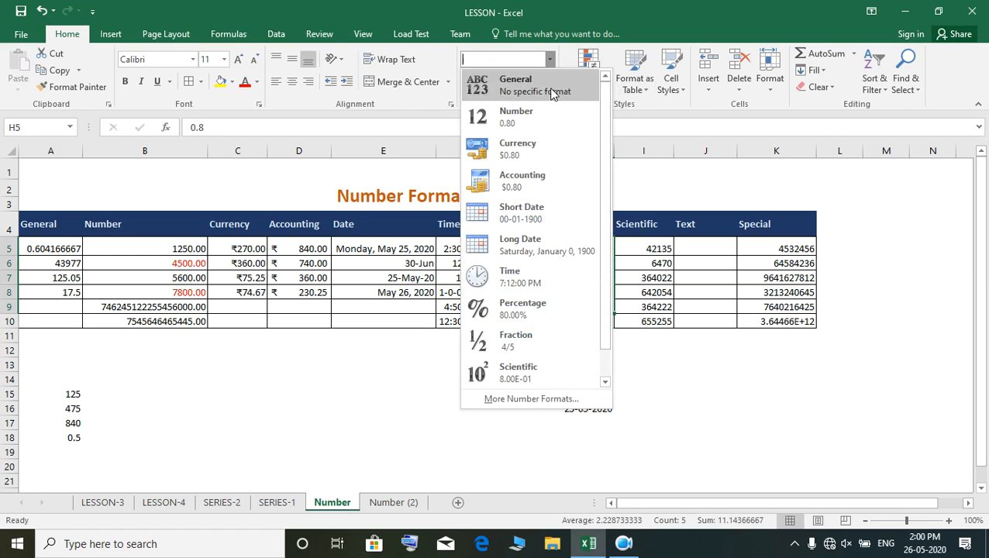
{"action": "left_click", "coordinate": [535, 342]}
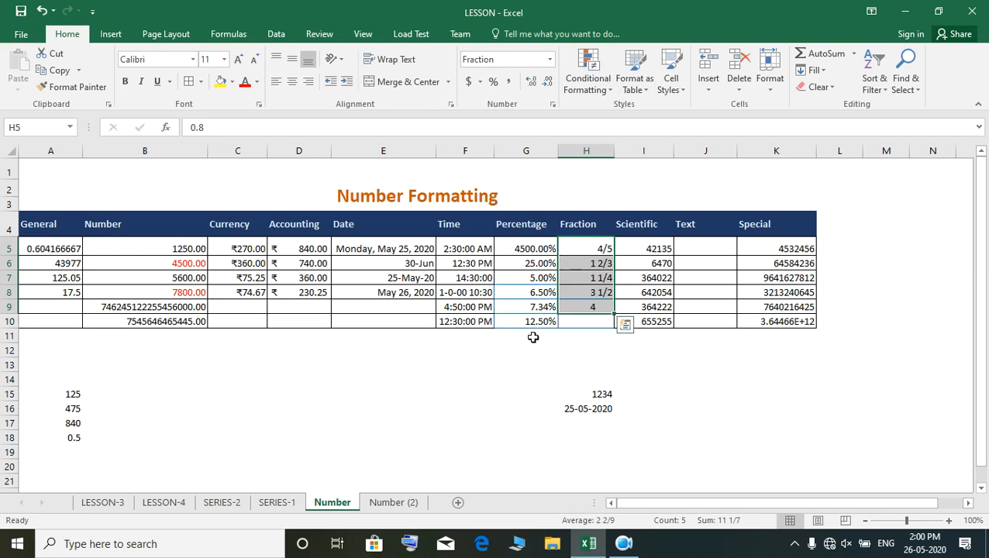
{"action": "left_click", "coordinate": [587, 247]}
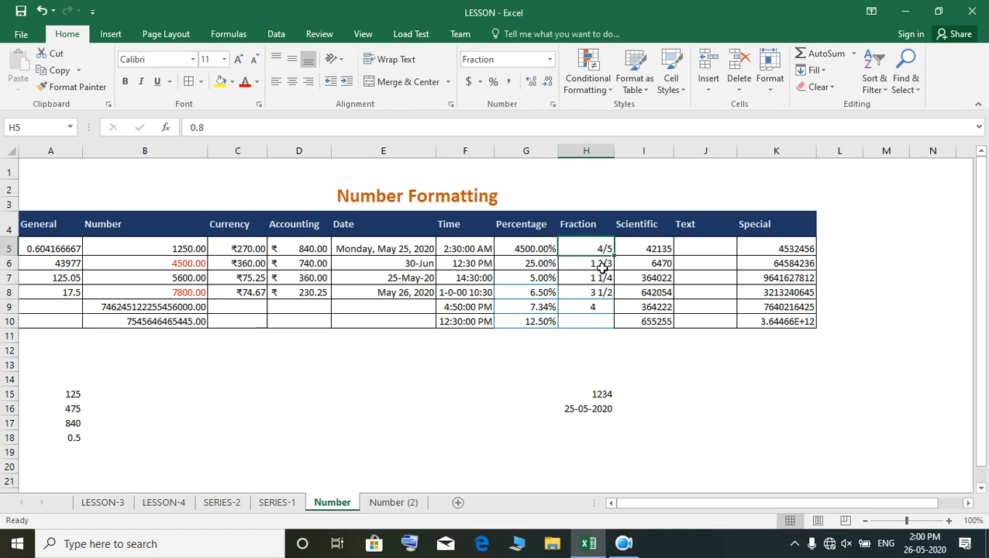
{"action": "left_click", "coordinate": [624, 544]}
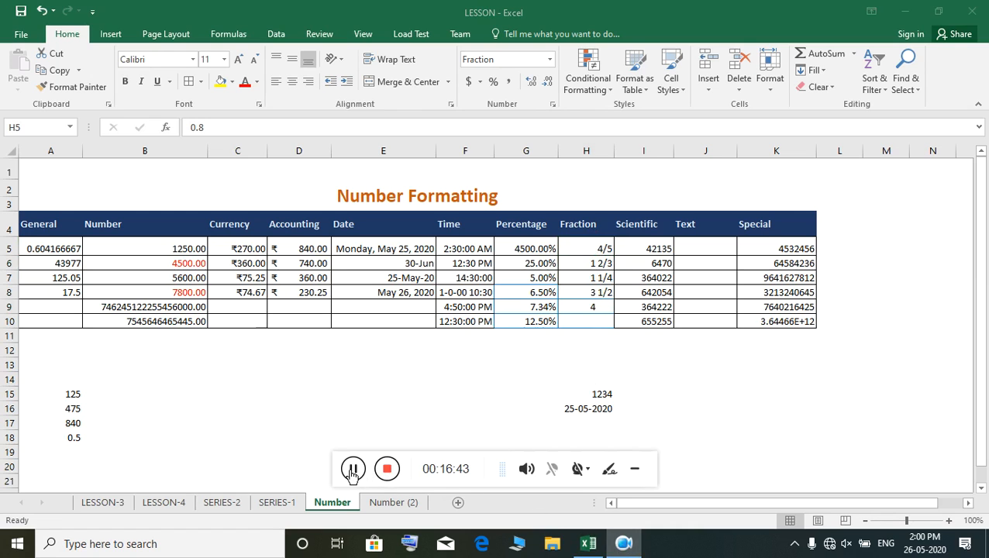
{"action": "left_click", "coordinate": [634, 472]}
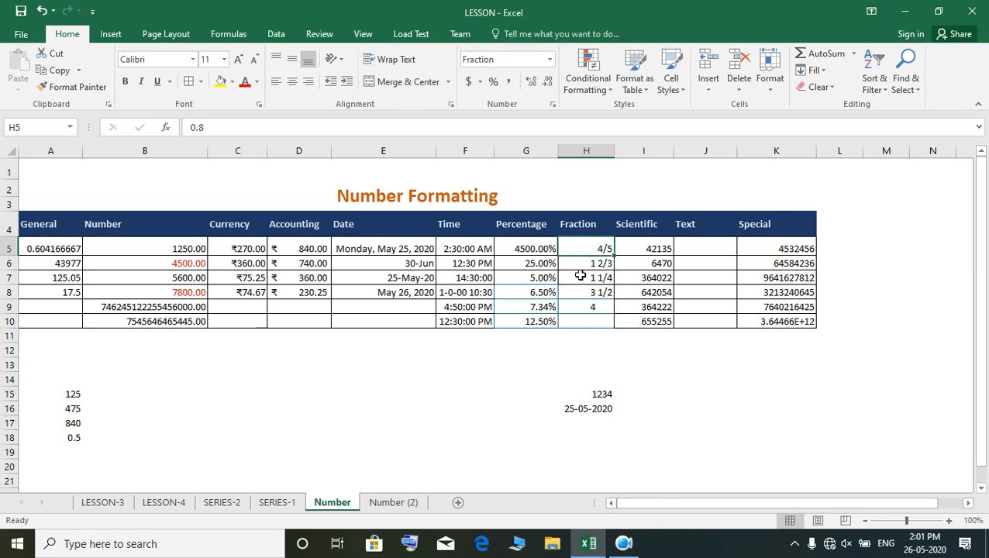
- Apply the Scientific format to the Scientific column entries in cells I5 to I10
{"action": "left_click", "coordinate": [655, 247]}
{"action": "left_click_drag", "start_coordinate": [653, 294], "coordinate": [656, 322]}
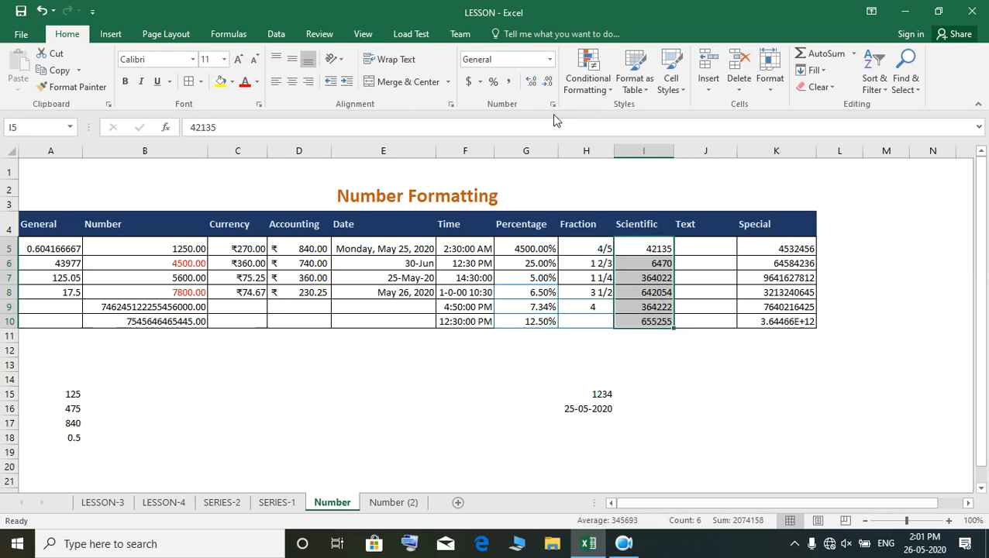
{"action": "left_click", "coordinate": [550, 59]}
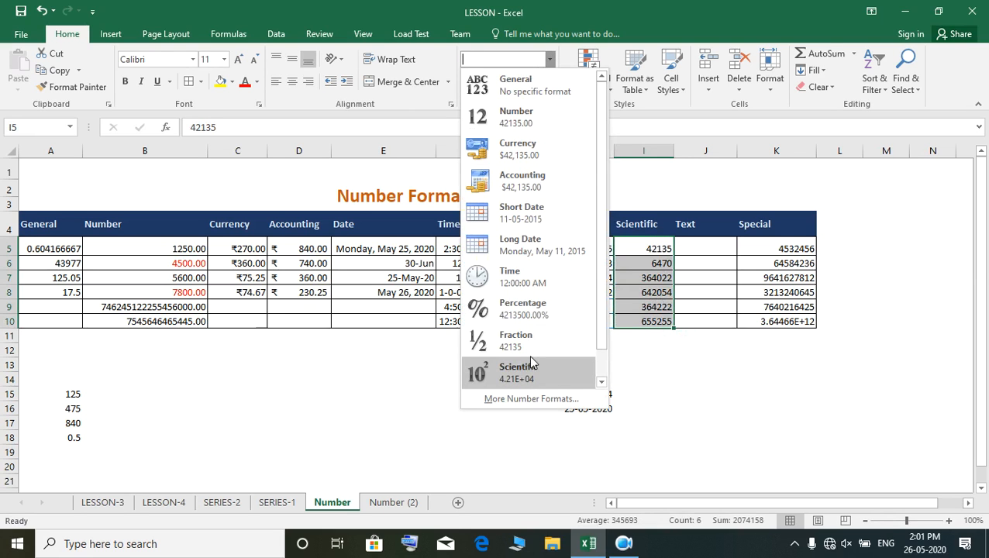
{"action": "left_click", "coordinate": [527, 380]}
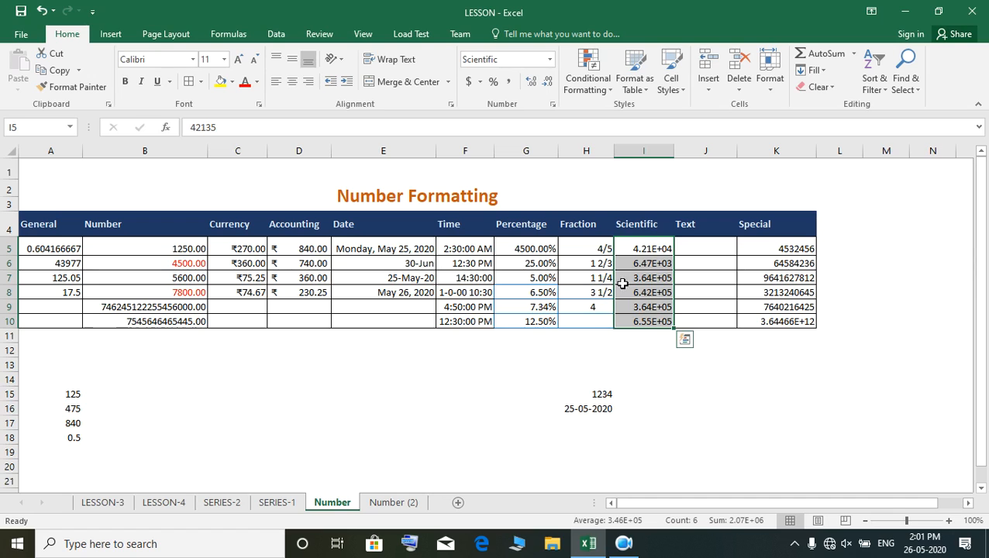
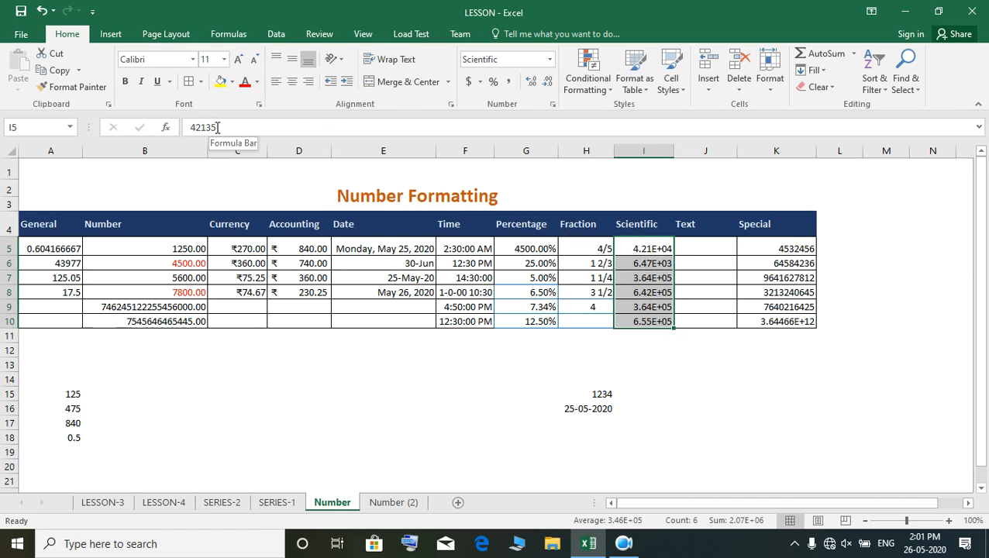
- Inspect the full stored values behind the exponent notation in Scientific column cells I5 and I6
{"action": "left_click_drag", "start_coordinate": [217, 127], "coordinate": [199, 131]}
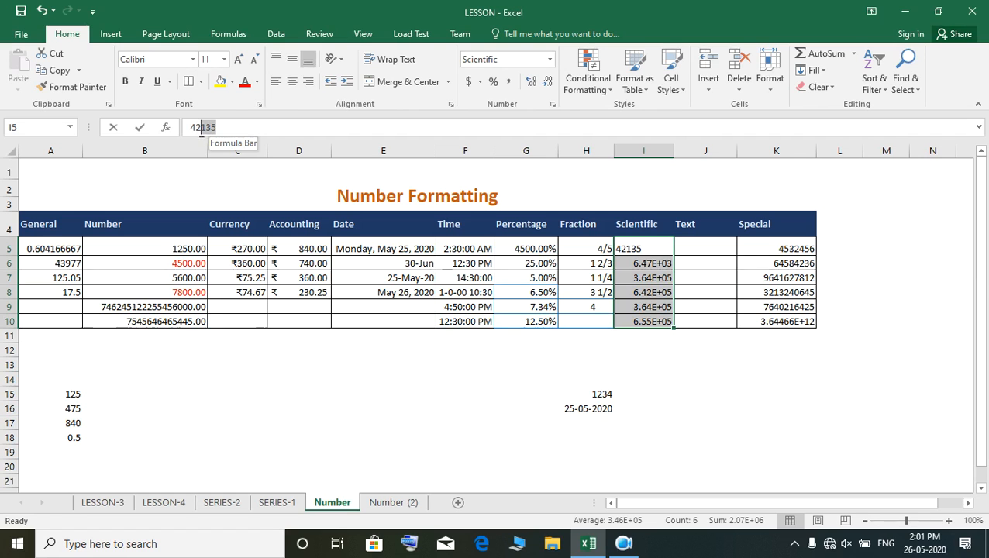
{"action": "left_click", "coordinate": [609, 410]}
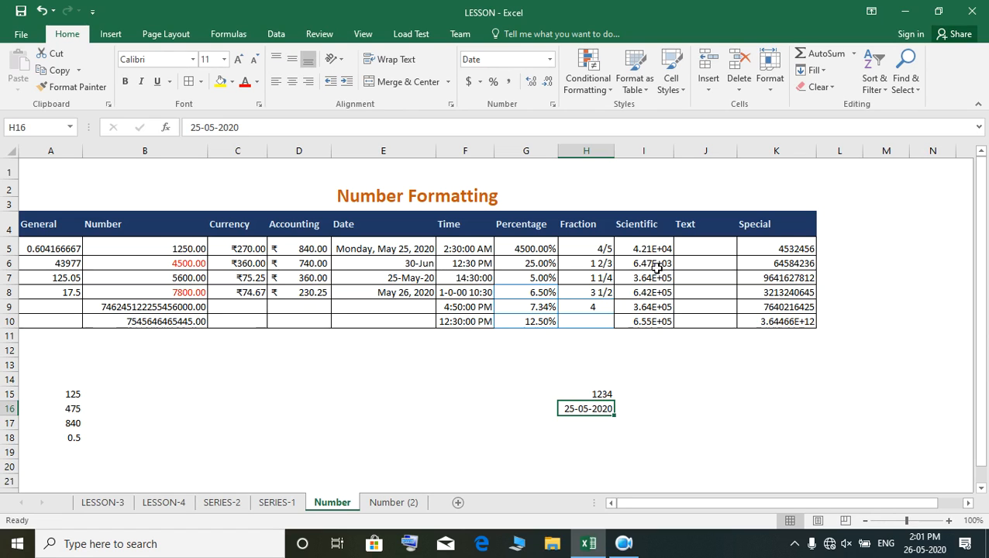
{"action": "left_click", "coordinate": [657, 268]}
{"action": "left_click", "coordinate": [211, 127]}
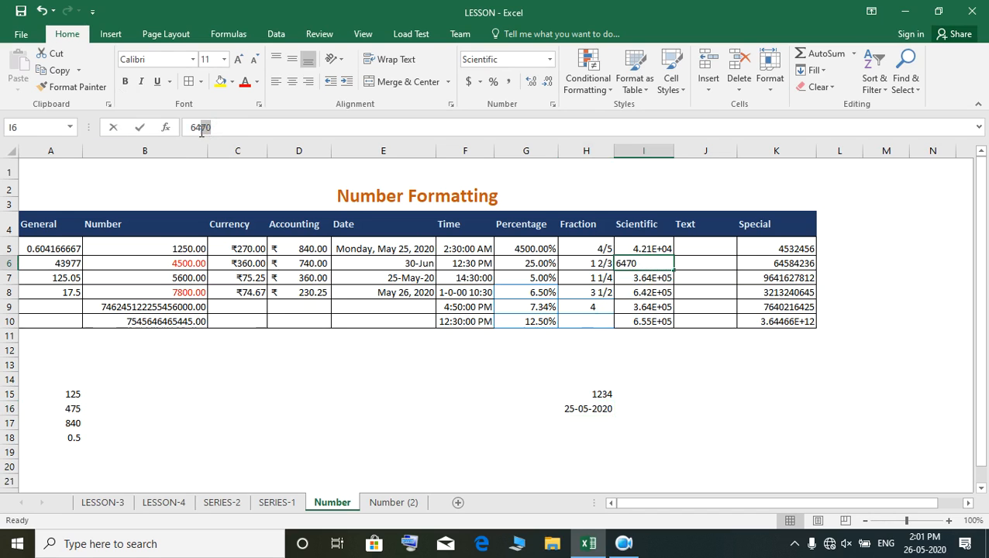
{"action": "left_click_drag", "start_coordinate": [198, 133], "coordinate": [197, 132]}
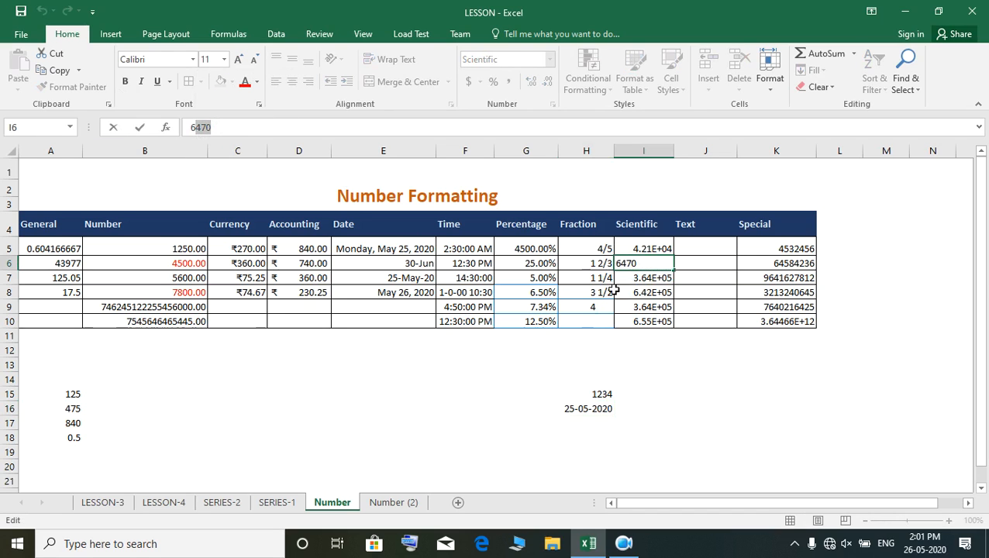
{"action": "key", "text": "Return"}
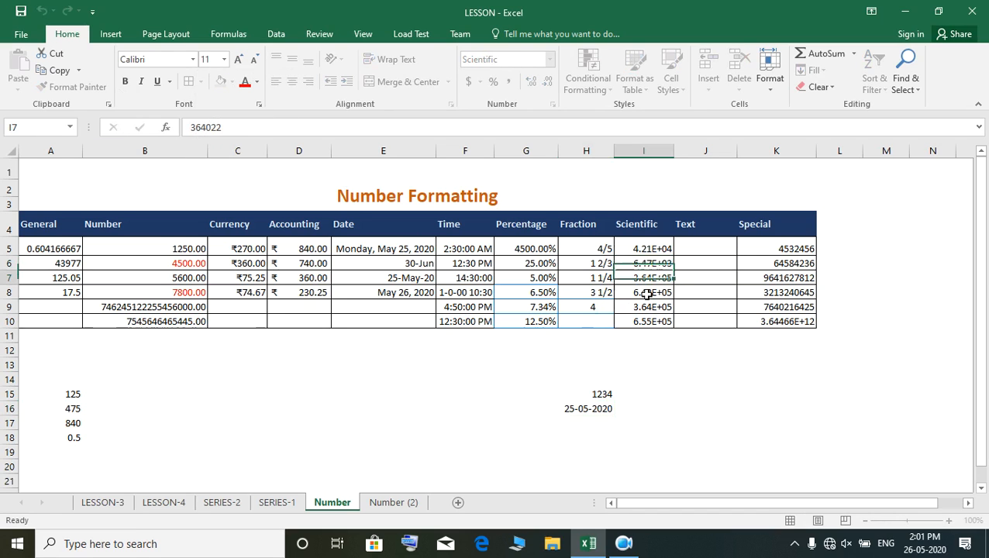
{"action": "left_click", "coordinate": [695, 248]}
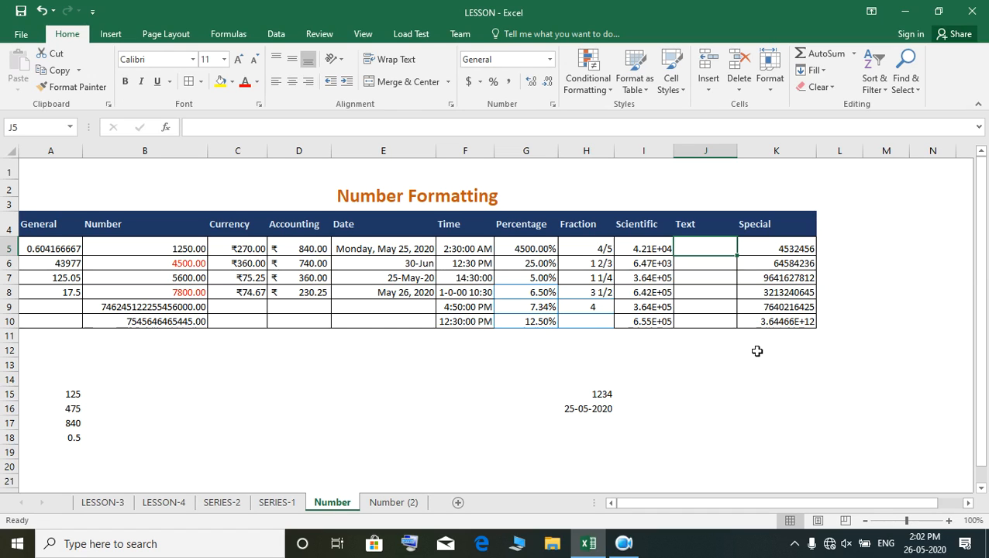
{"action": "type", "text": "45"}
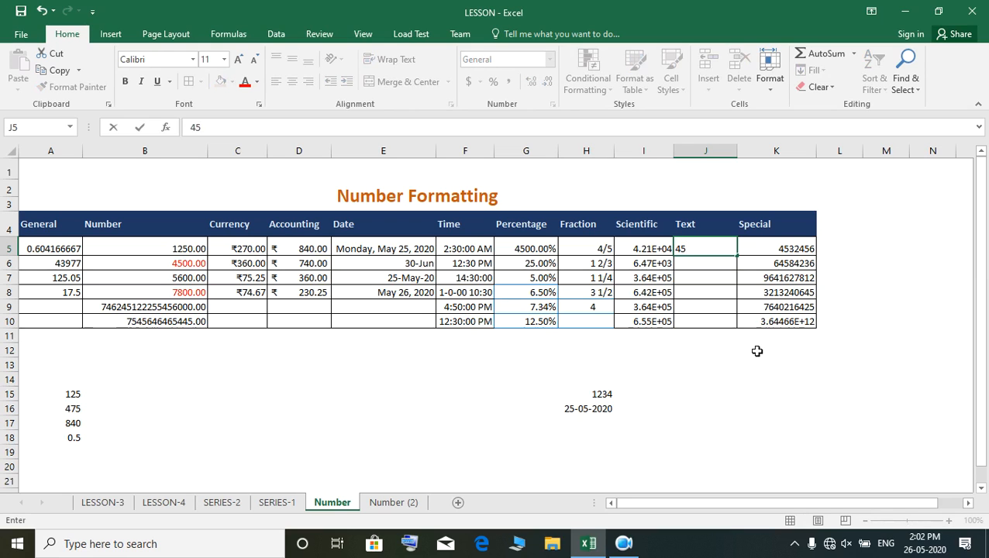
{"action": "type", "text": "824255555646456"}
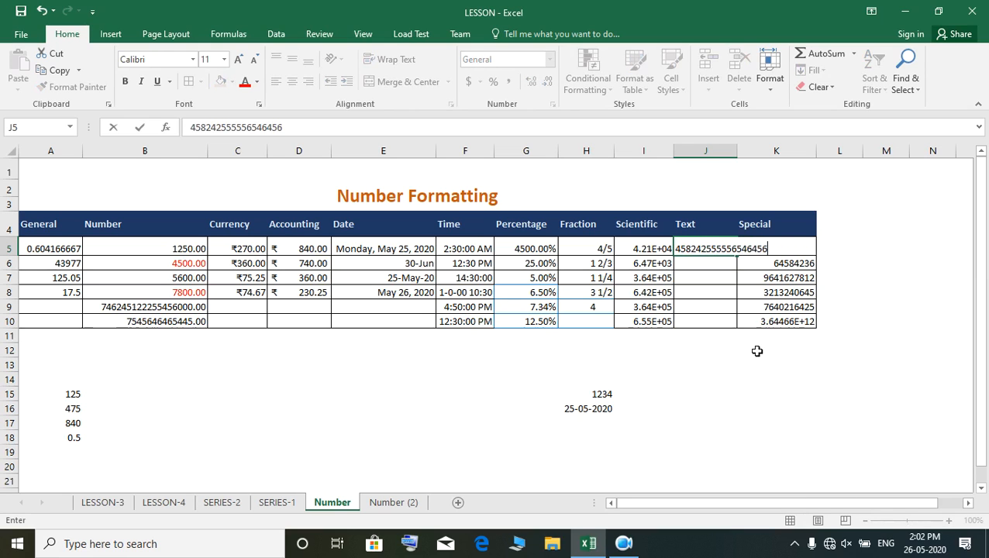
{"action": "type", "text": "464646"}
{"action": "key", "text": "Return"}
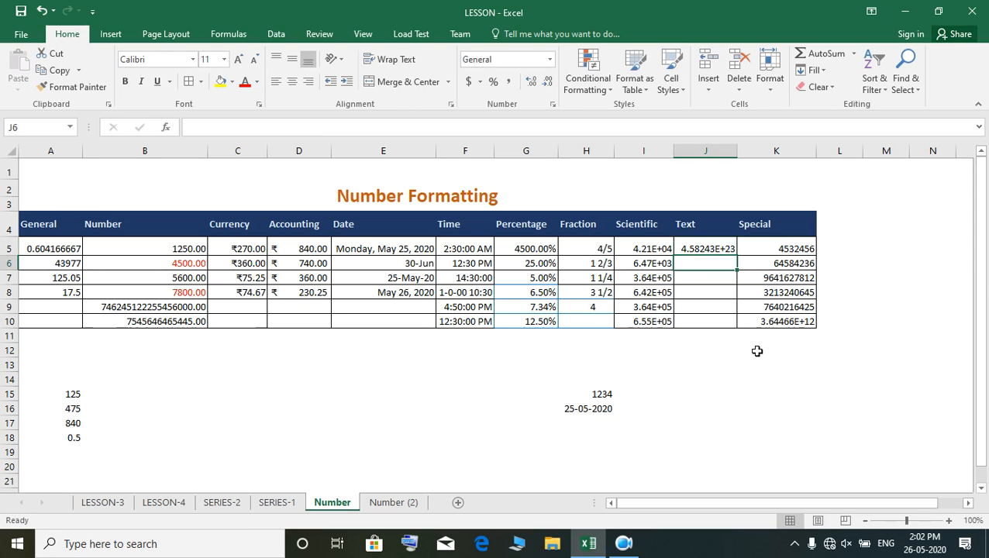
- Apply the Number format to cell J5 and fit column J to the full number
{"action": "left_click", "coordinate": [713, 244]}
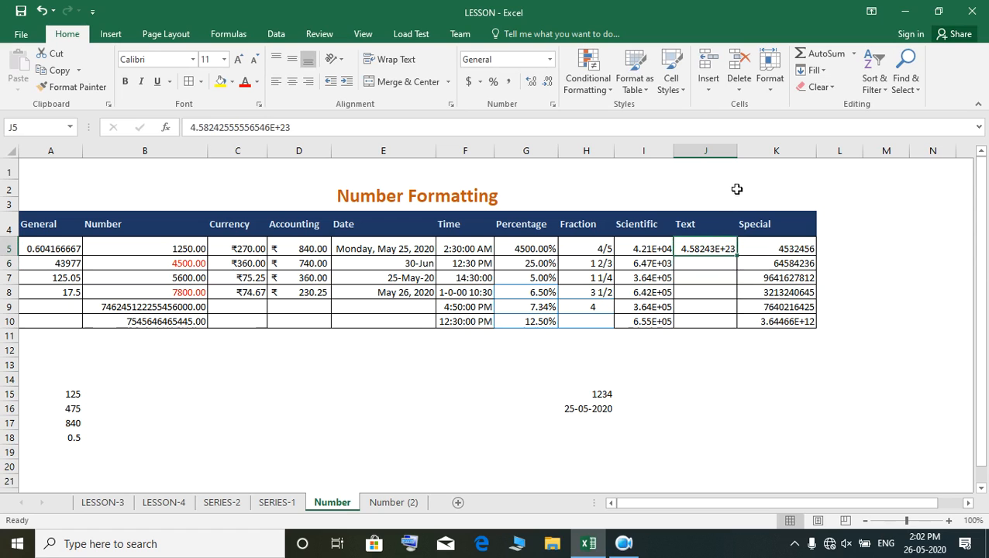
{"action": "left_click_drag", "start_coordinate": [737, 151], "coordinate": [735, 151]}
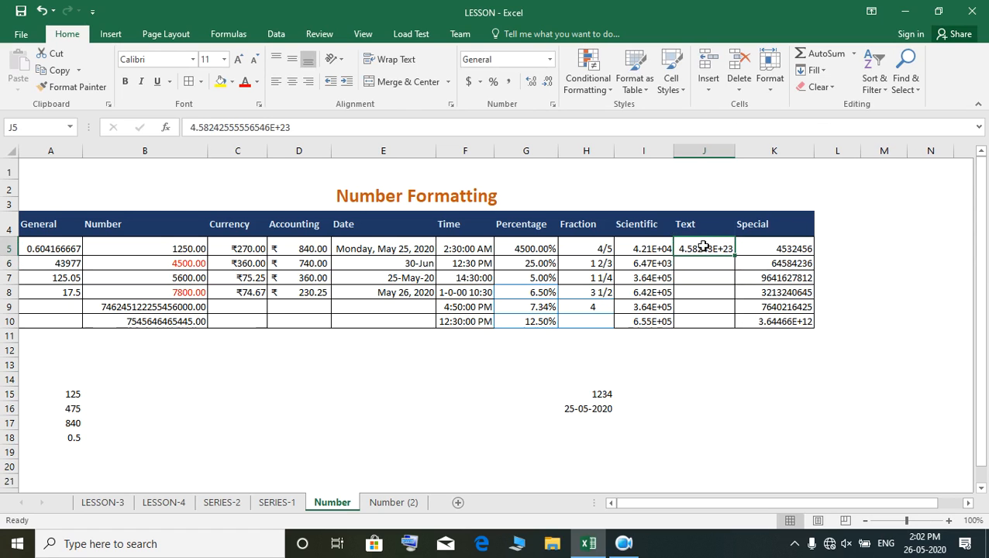
{"action": "left_click", "coordinate": [549, 60]}
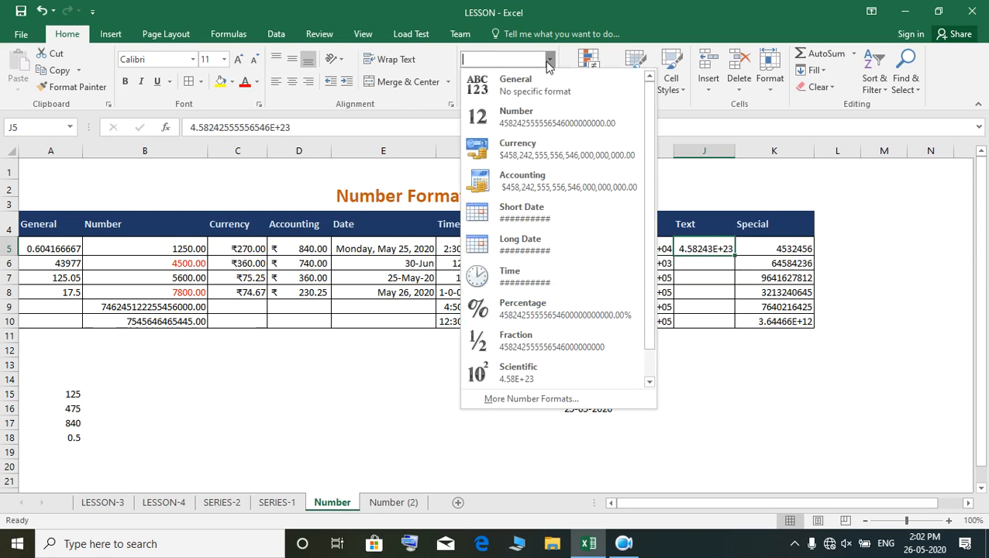
{"action": "left_click", "coordinate": [542, 118]}
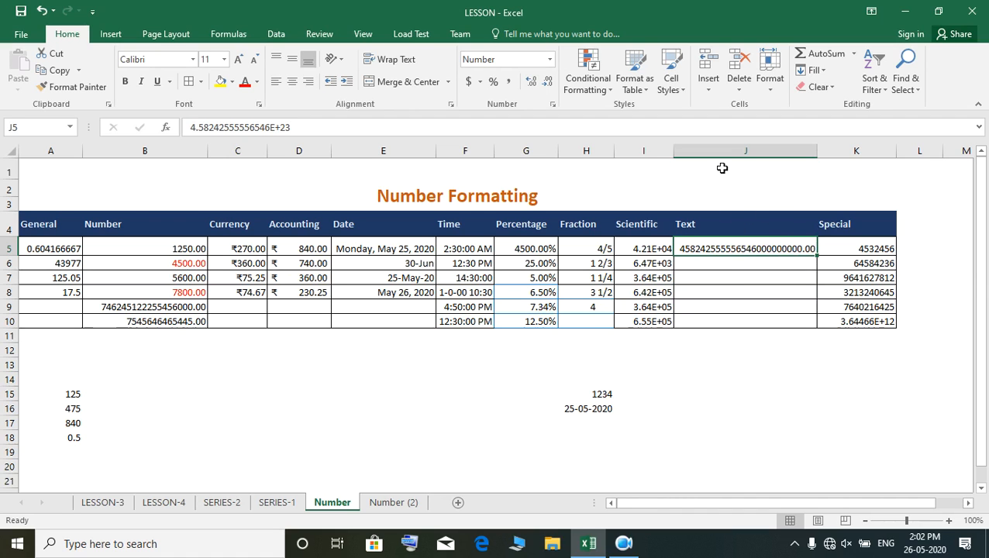
- Change the format of cell J5 to the Text category
{"action": "left_click", "coordinate": [550, 60]}
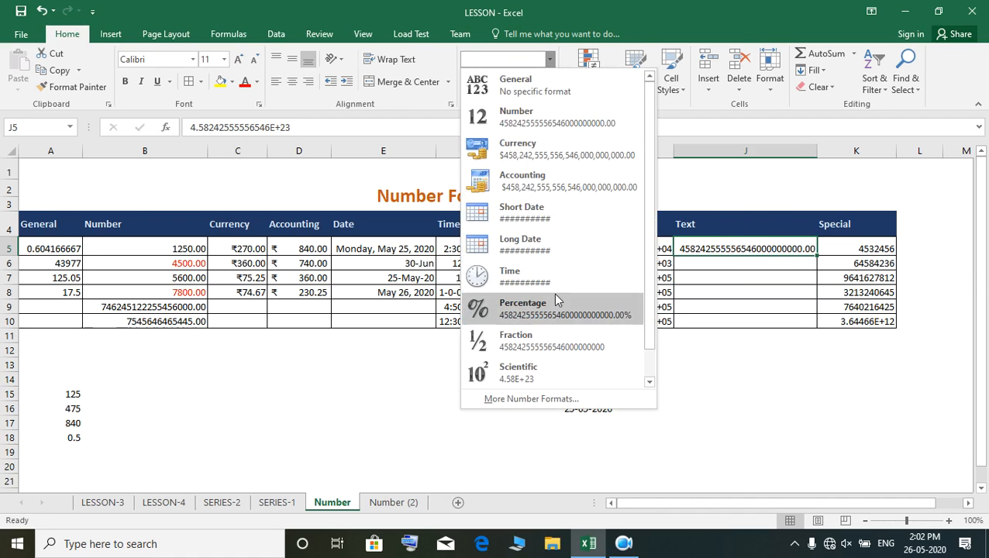
{"action": "left_click", "coordinate": [543, 398]}
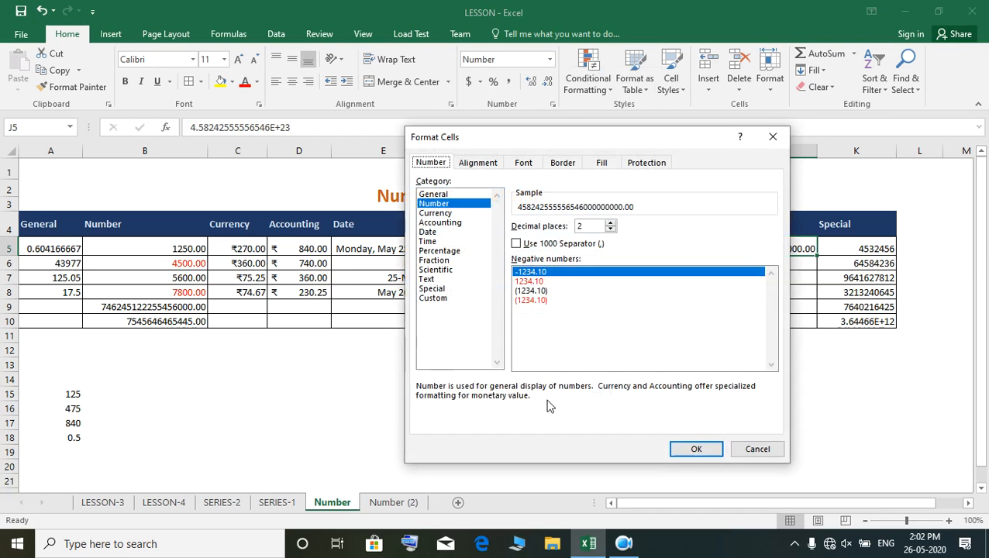
{"action": "left_click", "coordinate": [427, 279]}
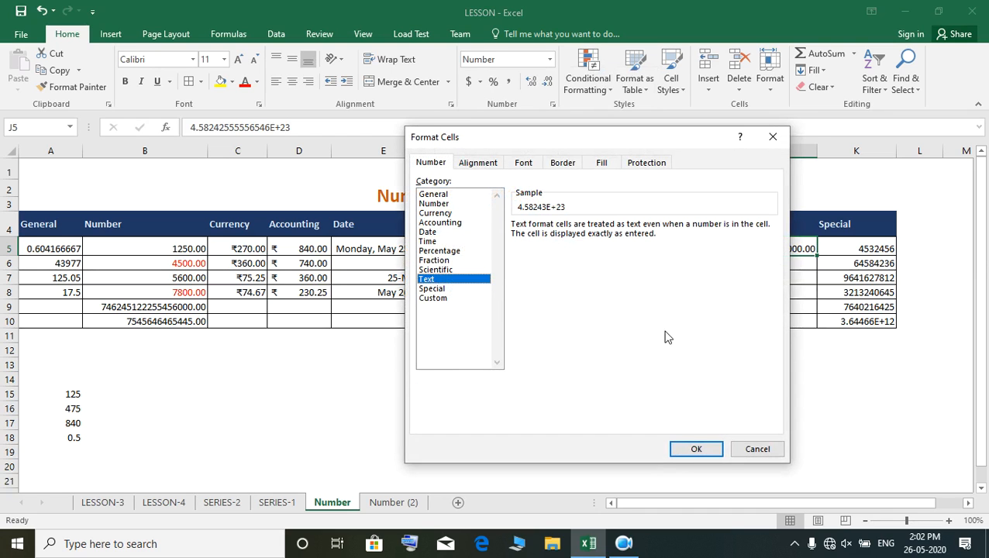
{"action": "left_click", "coordinate": [697, 450]}
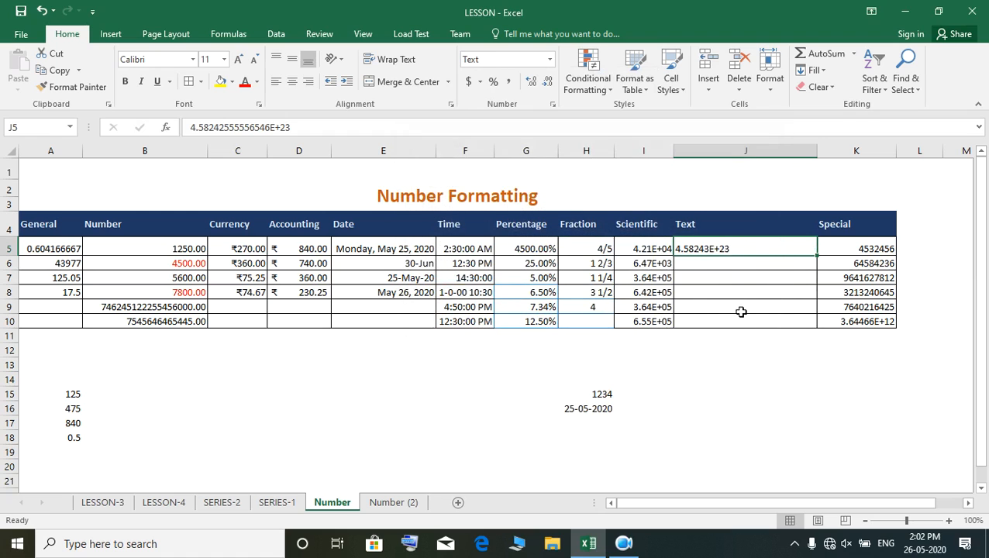
{"action": "left_click", "coordinate": [729, 367]}
{"action": "left_click", "coordinate": [718, 247]}
{"action": "key", "text": "Delete"}
{"action": "type", "text": "46522654564"}
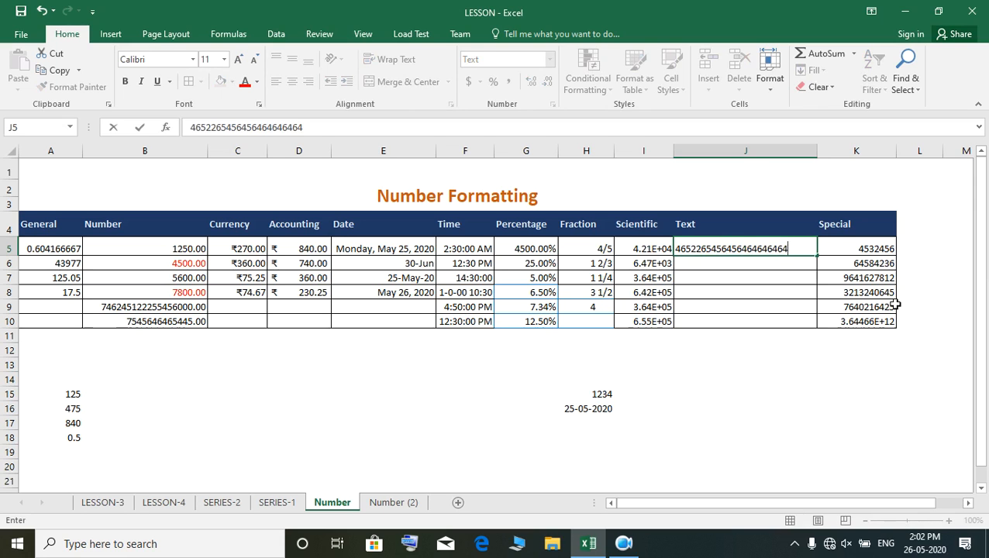
{"action": "type", "text": "56464646464"}
{"action": "key", "text": "Return"}
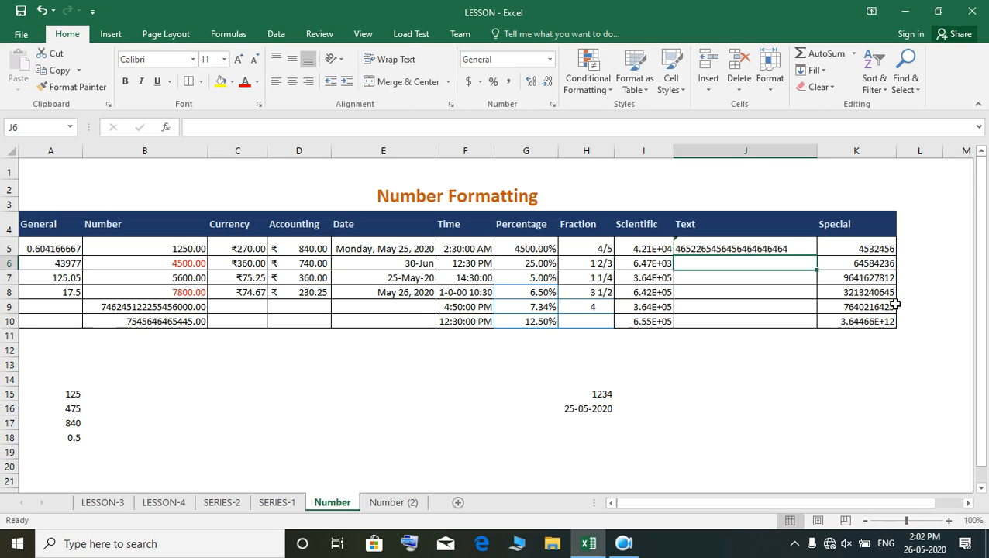
- Try the Number format on the text entry in cell J5, then set it to General and recheck the cell
{"action": "left_click", "coordinate": [766, 249]}
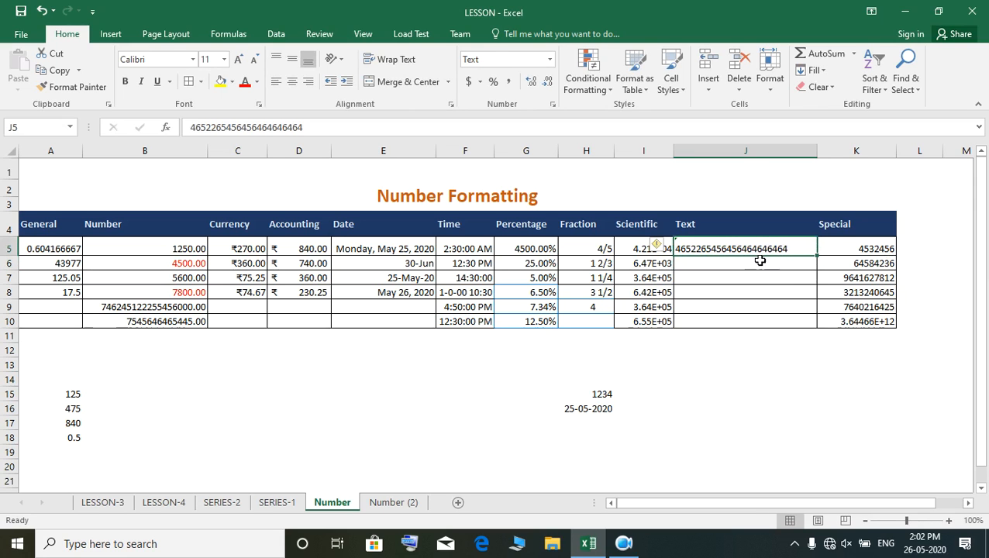
{"action": "left_click", "coordinate": [549, 59]}
{"action": "left_click", "coordinate": [539, 124]}
{"action": "left_click", "coordinate": [550, 60]}
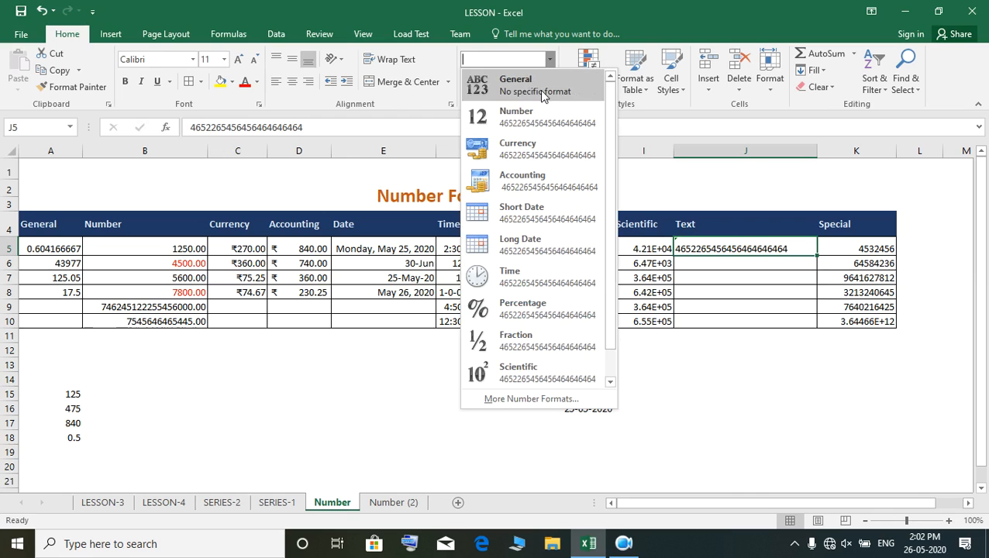
{"action": "left_click", "coordinate": [539, 88]}
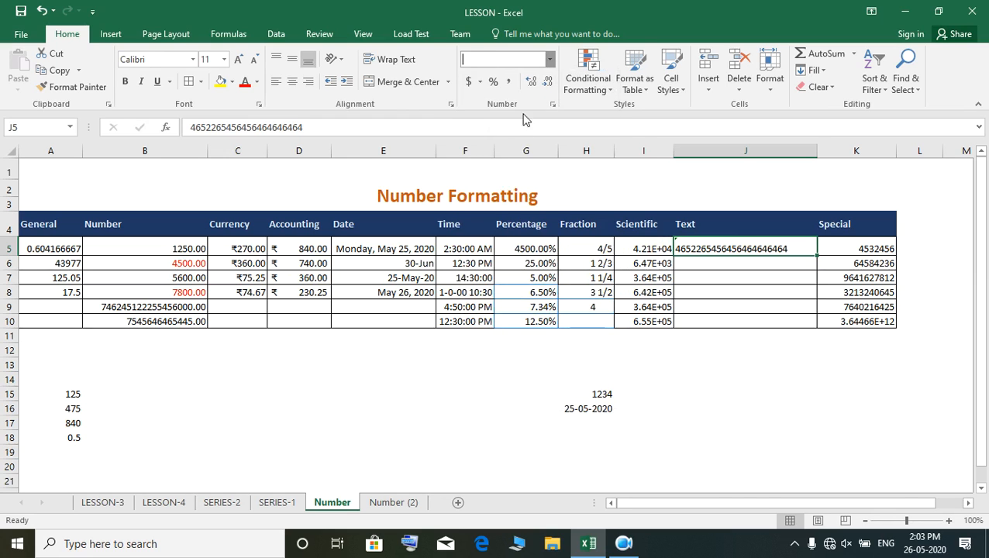
{"action": "left_click", "coordinate": [550, 60]}
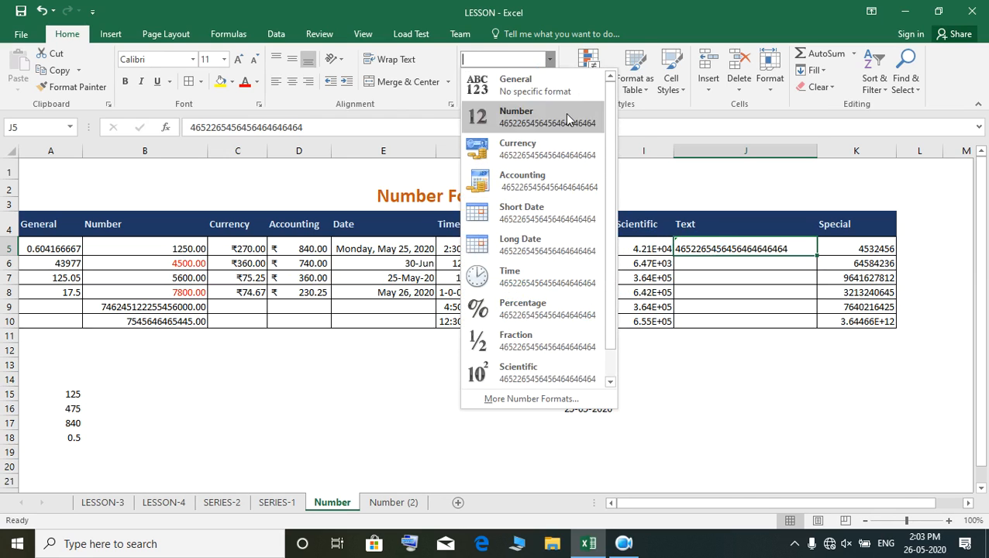
{"action": "left_click", "coordinate": [542, 87]}
{"action": "left_click", "coordinate": [695, 364]}
{"action": "left_click", "coordinate": [707, 242]}
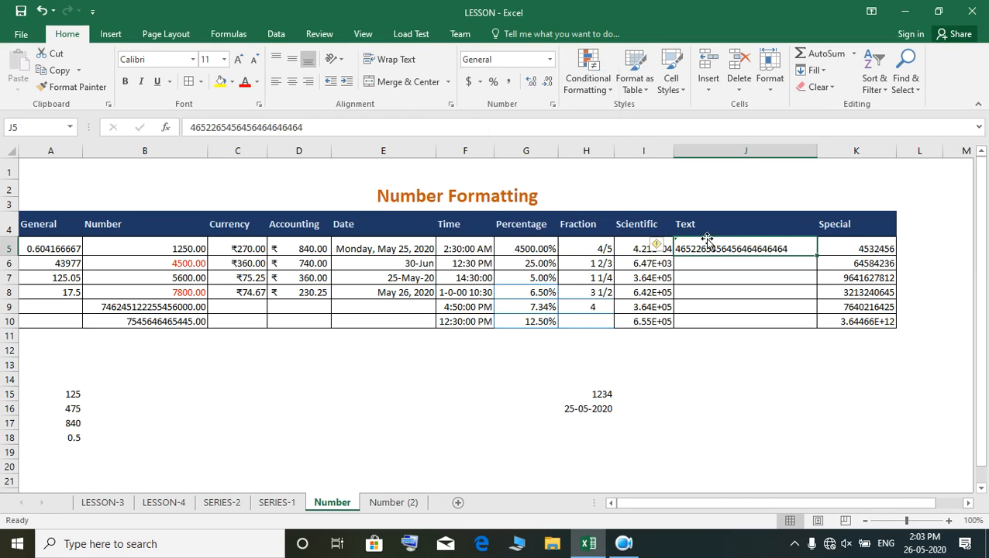
- Enter h in cell J15, try the Currency and Scientific formats on it, and compare with the text entry in J5
{"action": "left_click", "coordinate": [698, 392]}
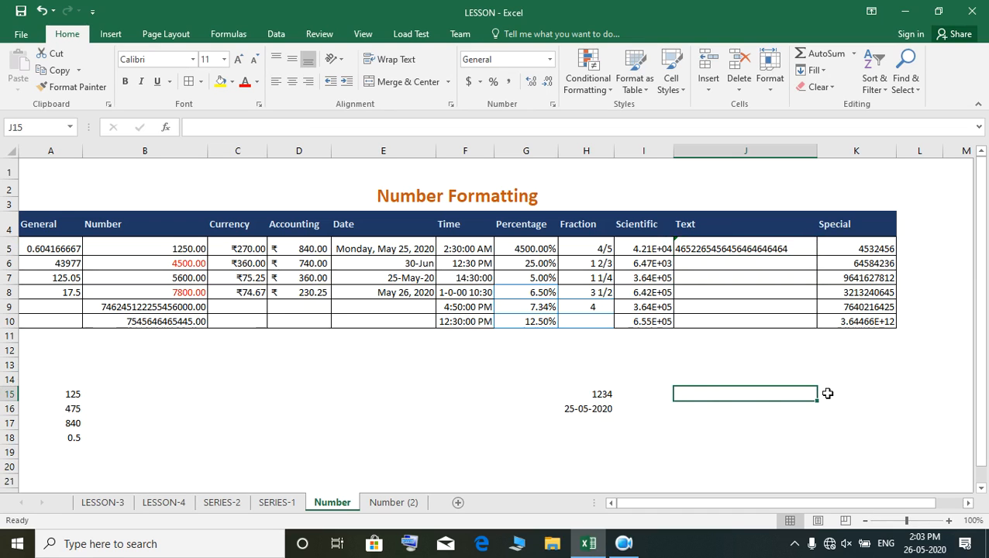
{"action": "type", "text": "h"}
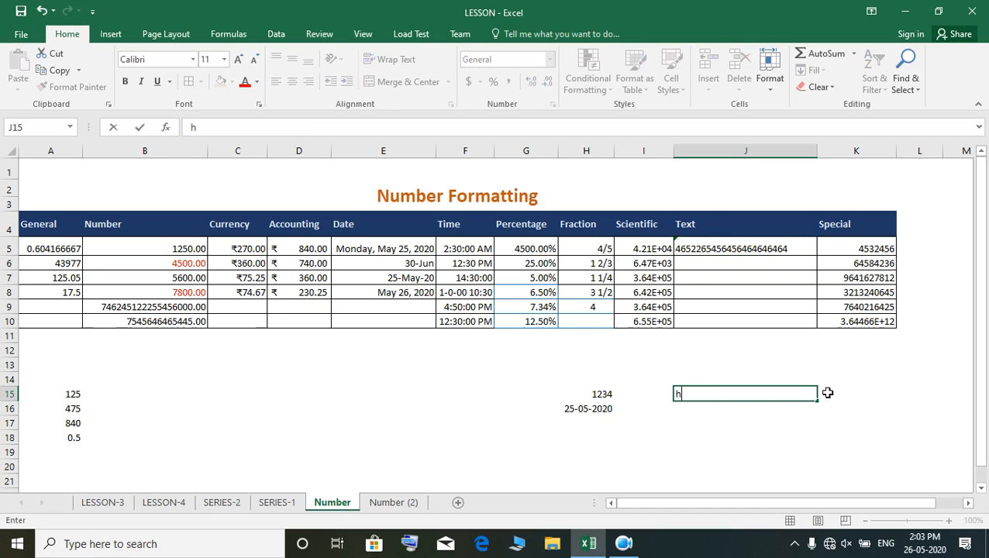
{"action": "key", "text": "Return"}
{"action": "left_click", "coordinate": [767, 391]}
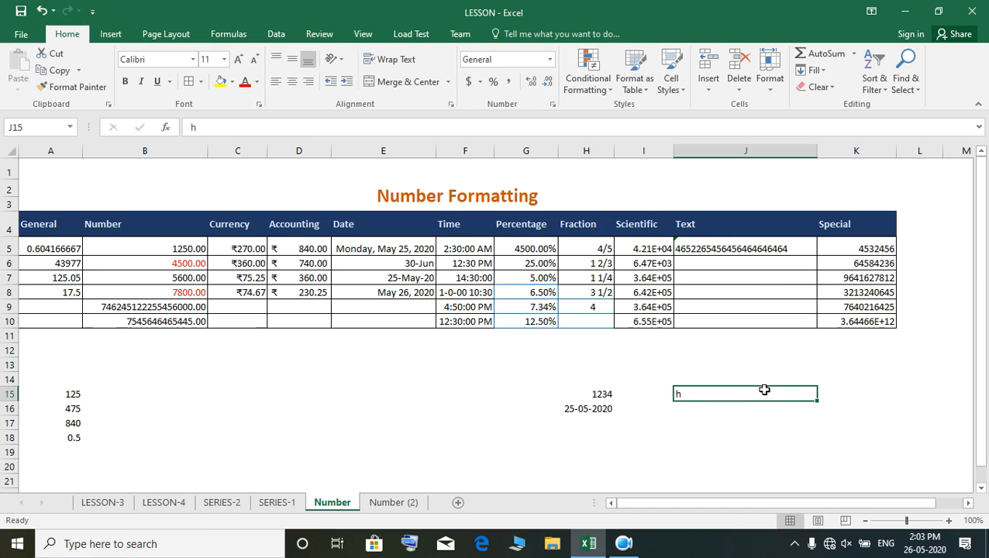
{"action": "left_click", "coordinate": [550, 59]}
{"action": "left_click", "coordinate": [533, 151]}
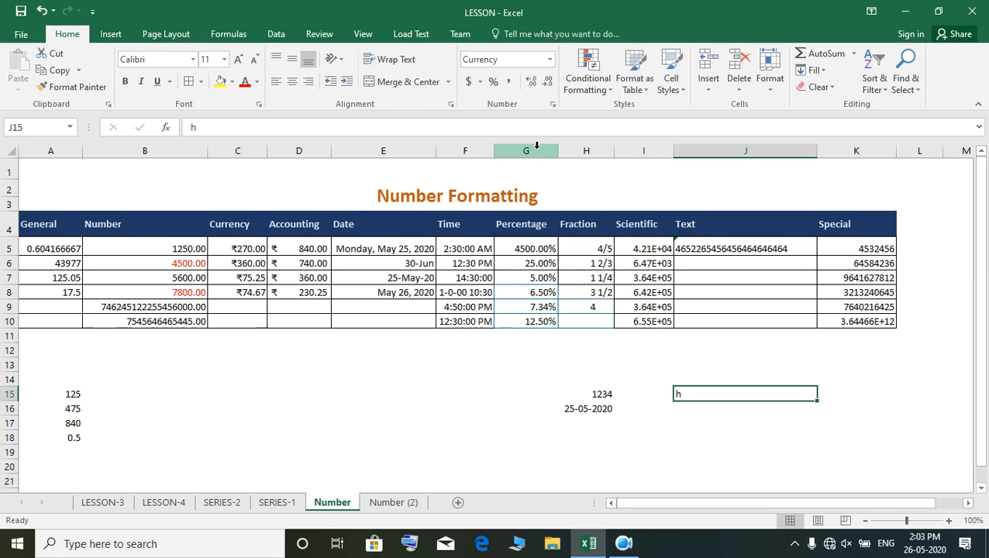
{"action": "left_click", "coordinate": [550, 60]}
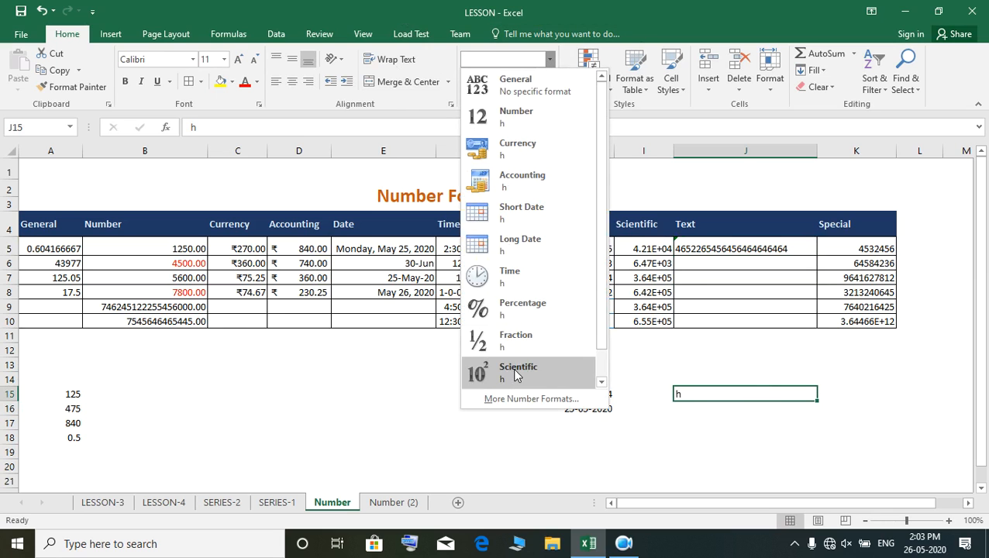
{"action": "left_click", "coordinate": [510, 366]}
{"action": "left_click", "coordinate": [735, 249]}
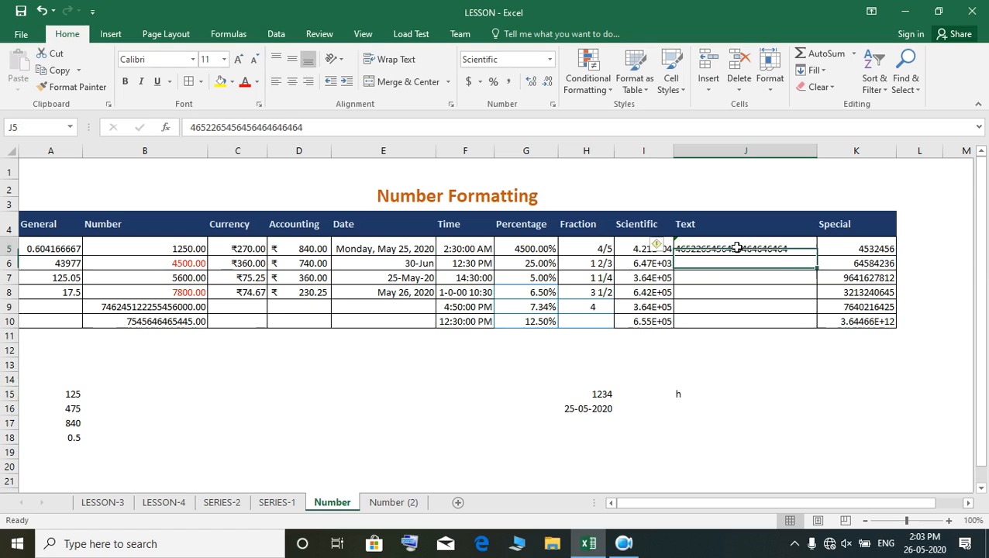
{"action": "left_click", "coordinate": [790, 264]}
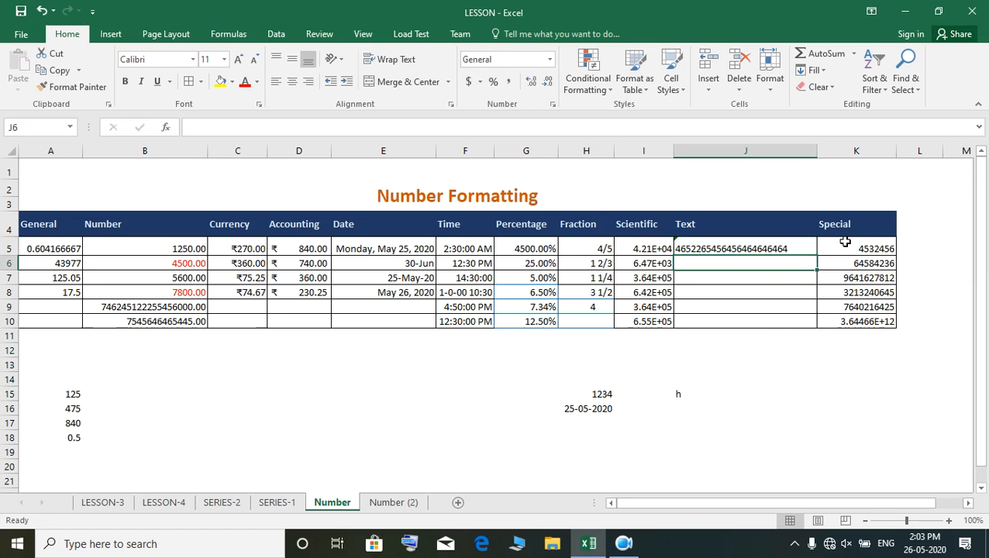
- Format cell K5 in the Special column with the Special category's Zip Code type
{"action": "left_click", "coordinate": [865, 248]}
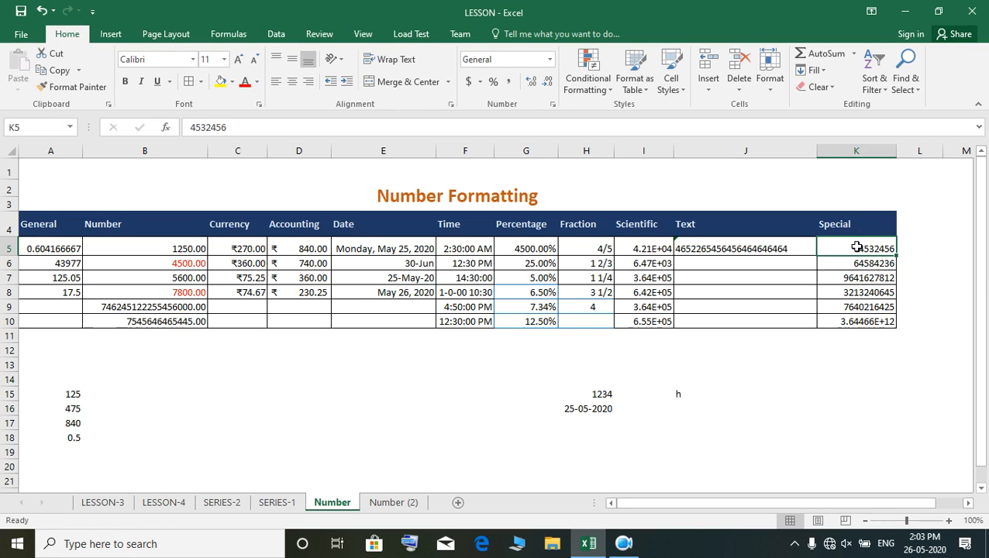
{"action": "mouse_move", "coordinate": [857, 247]}
{"action": "left_mouse_down"}
{"action": "mouse_move", "coordinate": [859, 258]}
{"action": "mouse_move", "coordinate": [869, 250]}
{"action": "left_mouse_up"}
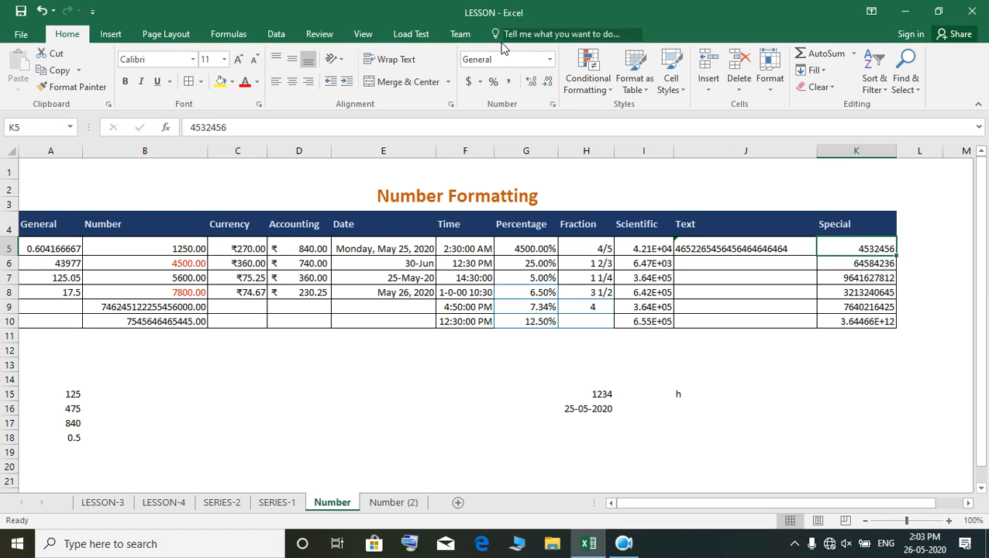
{"action": "left_click", "coordinate": [554, 106]}
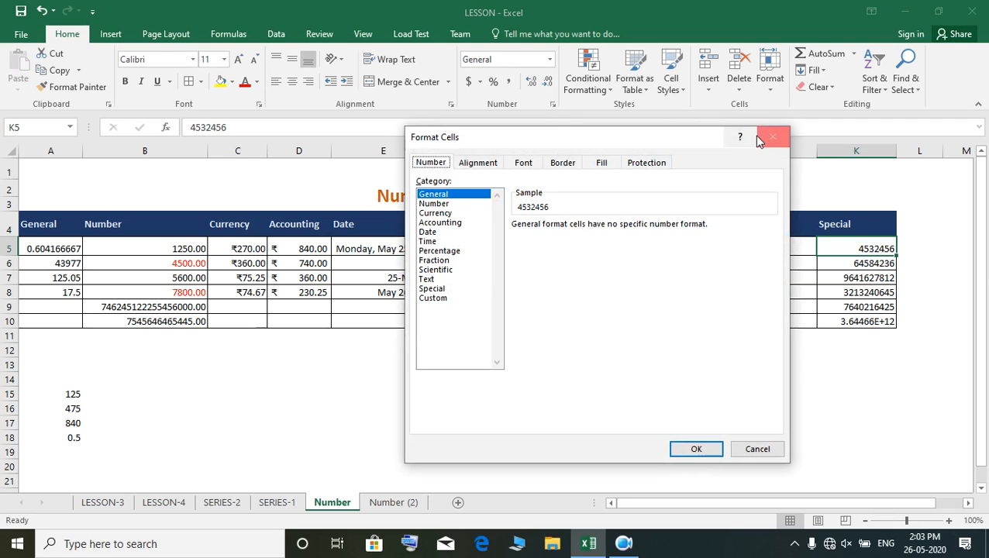
{"action": "left_click", "coordinate": [434, 290]}
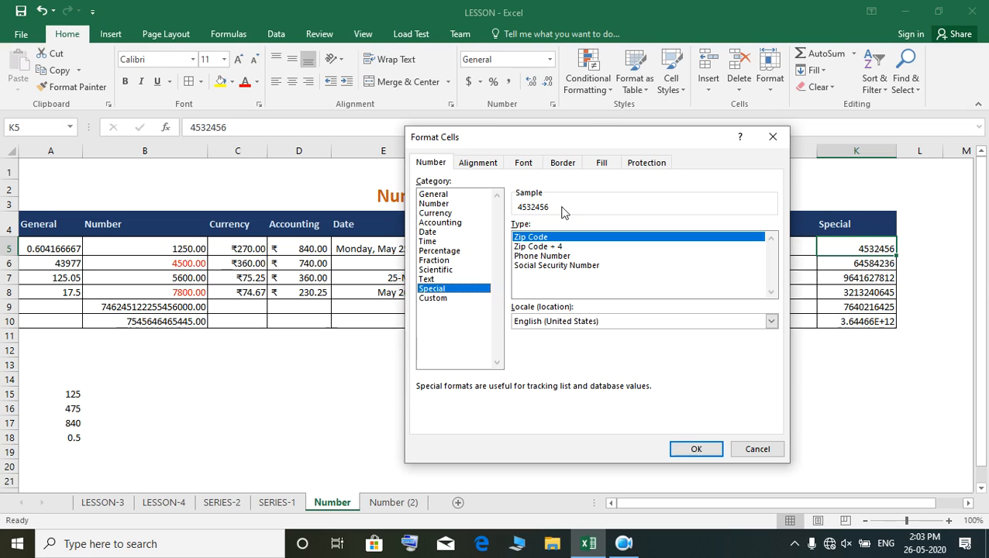
{"action": "left_click", "coordinate": [693, 450]}
- Format cell K6 with the Special category's Zip Code + 4 type
{"action": "left_click", "coordinate": [872, 264]}
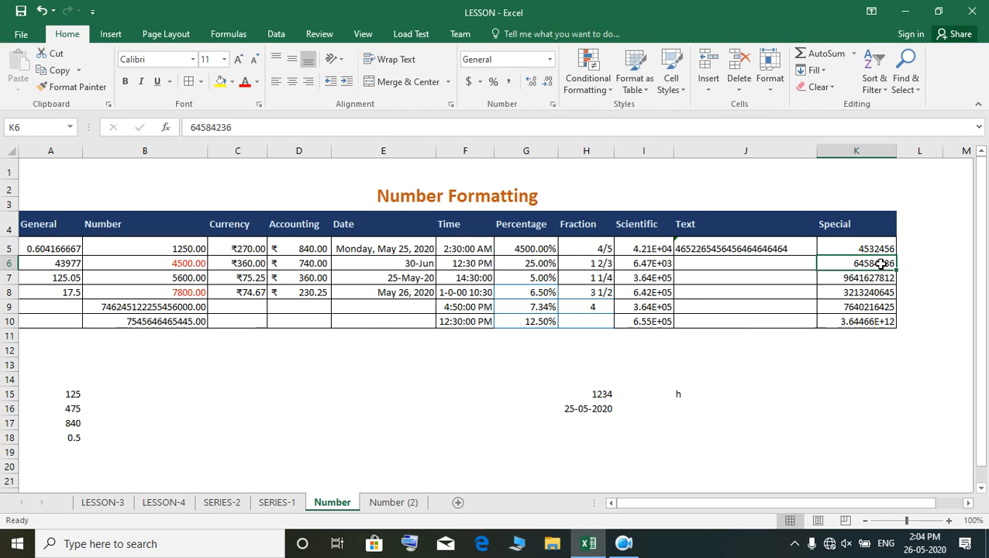
{"action": "left_click", "coordinate": [552, 106]}
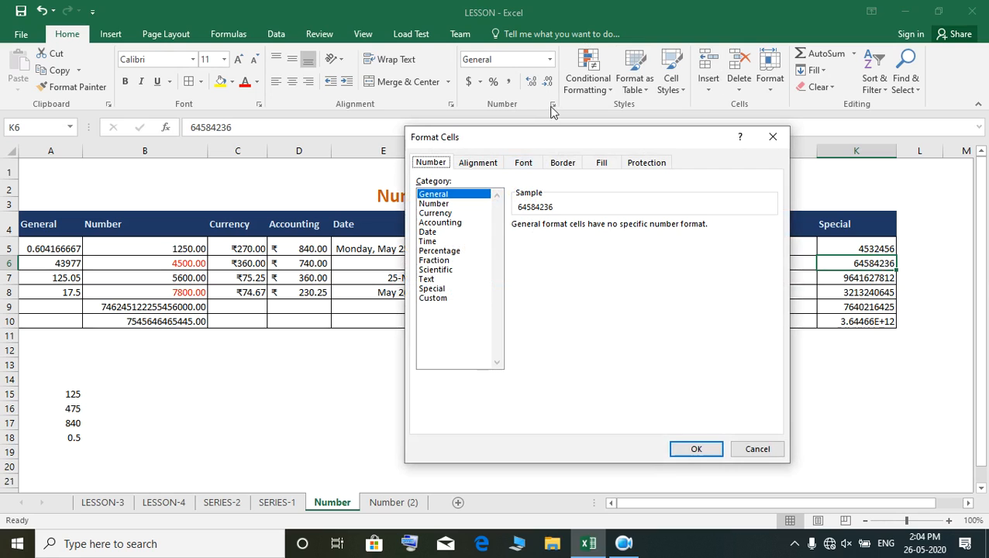
{"action": "left_click", "coordinate": [432, 288]}
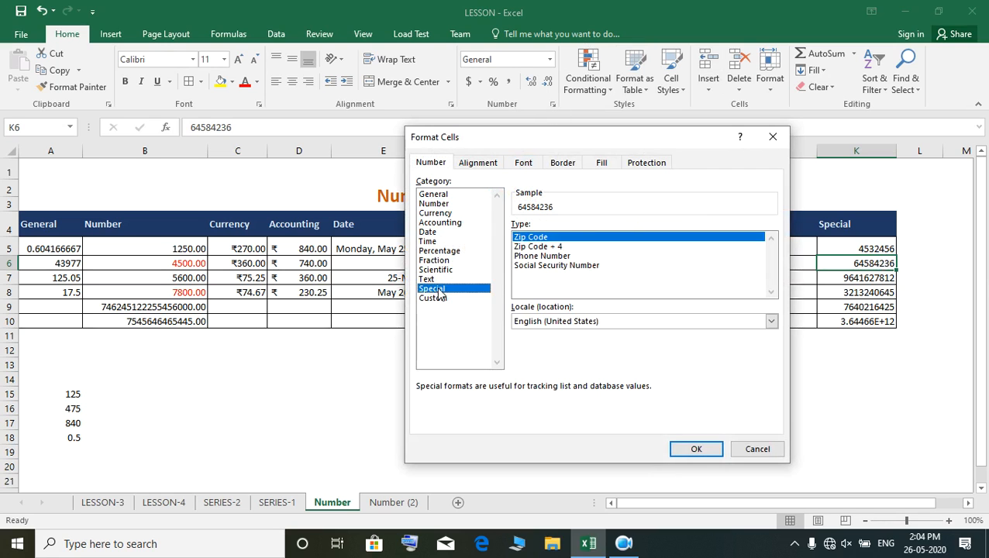
{"action": "left_click", "coordinate": [558, 248]}
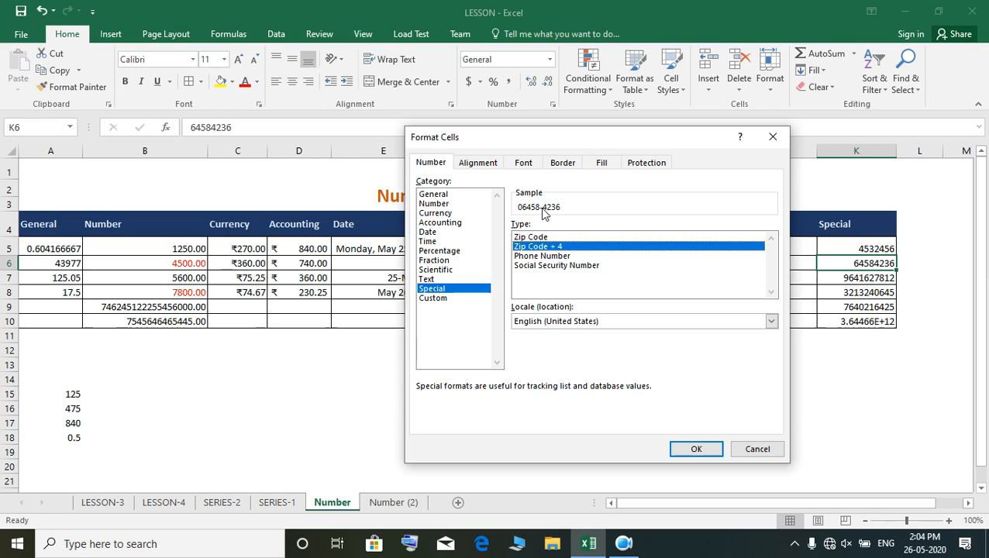
{"action": "left_click", "coordinate": [696, 449]}
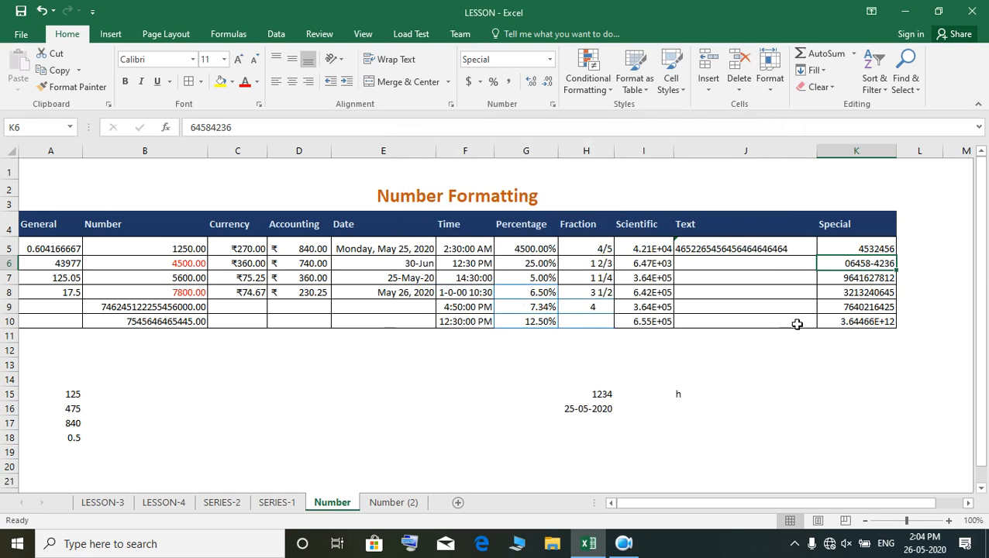
- Format cells K7 through K9 with the Special category's Phone Number type
{"action": "left_click", "coordinate": [829, 278]}
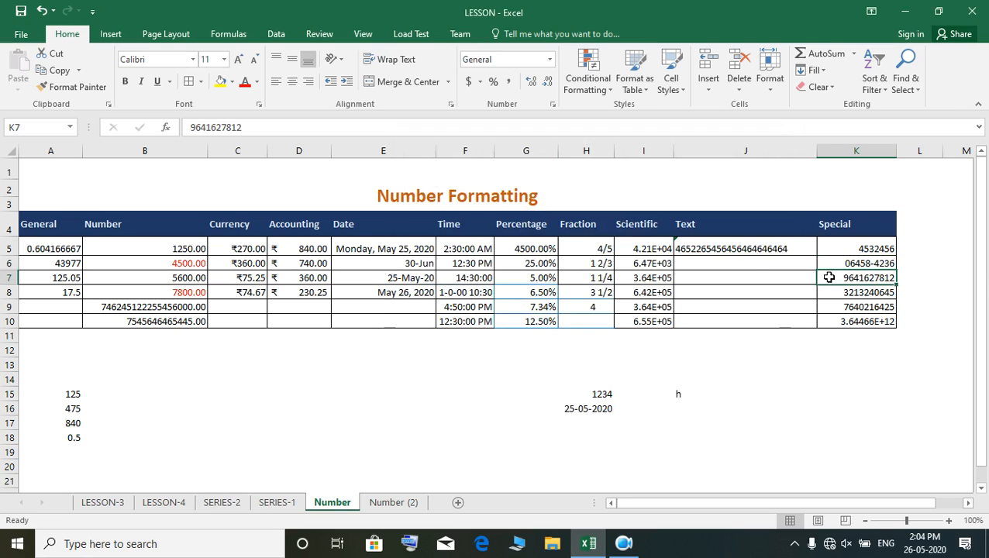
{"action": "left_click_drag", "start_coordinate": [836, 276], "coordinate": [836, 307]}
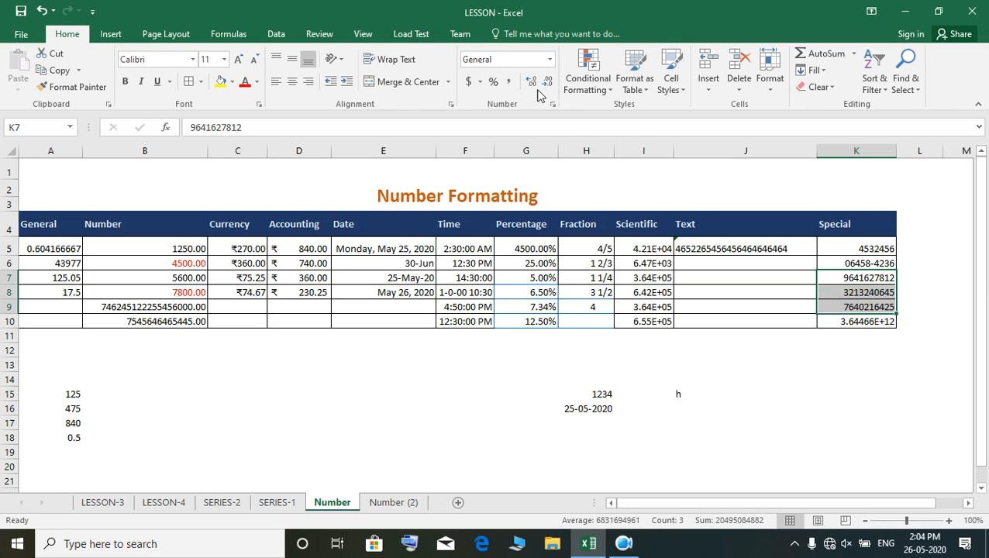
{"action": "left_click", "coordinate": [549, 61]}
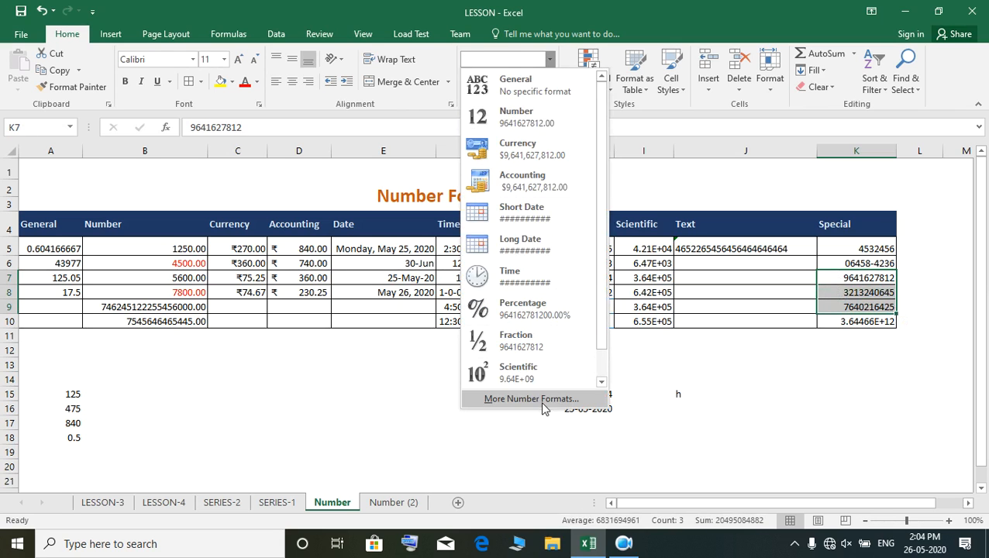
{"action": "left_click", "coordinate": [542, 403]}
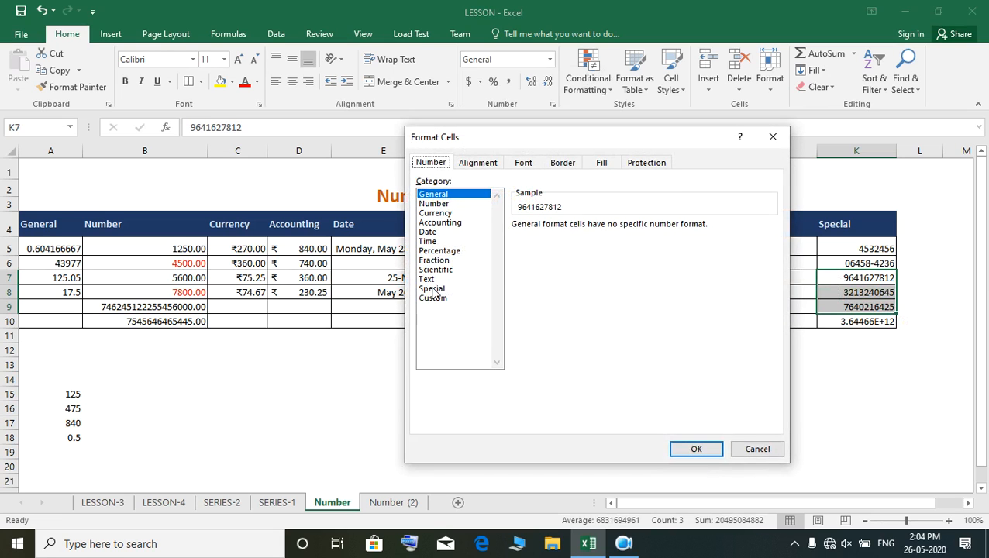
{"action": "left_click", "coordinate": [431, 288]}
{"action": "left_click", "coordinate": [546, 255]}
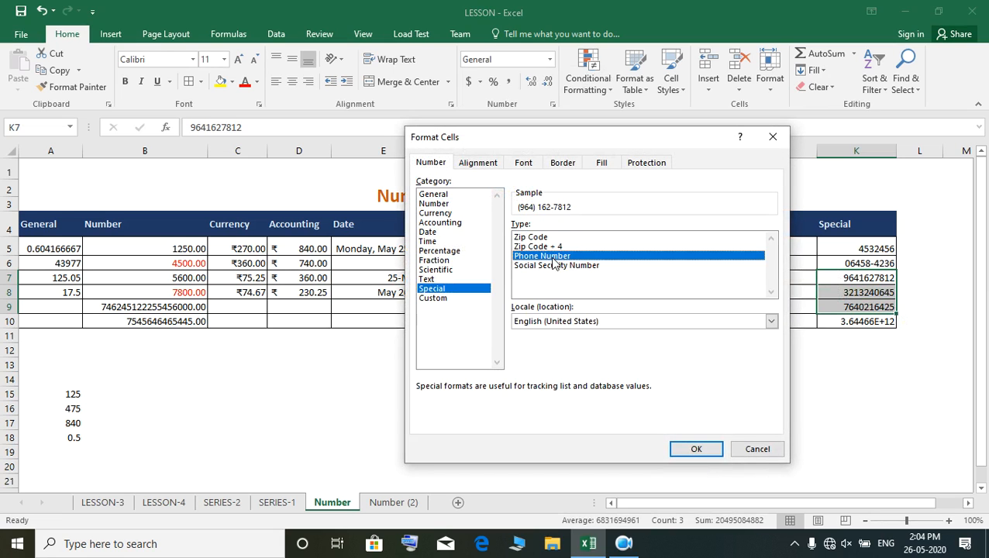
{"action": "left_click", "coordinate": [697, 450]}
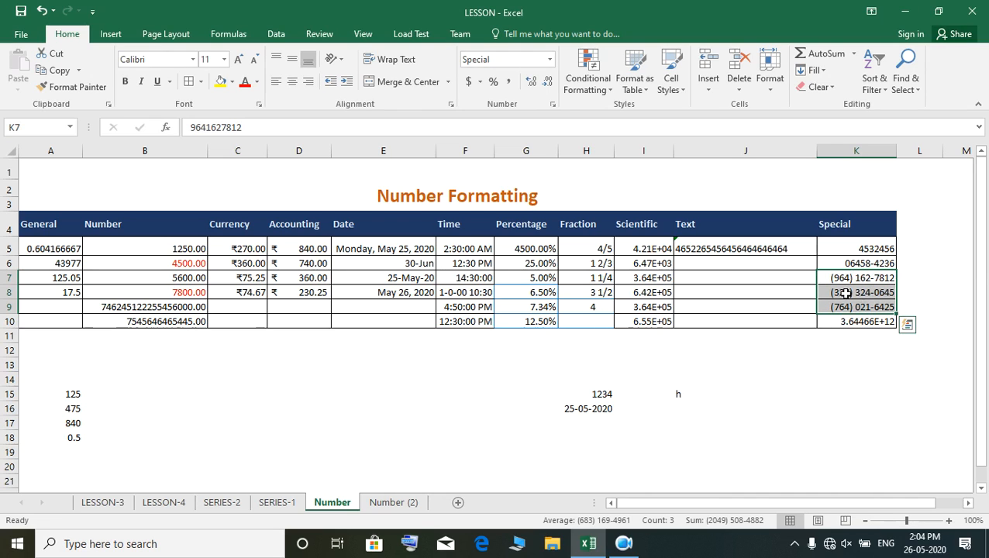
{"action": "left_click", "coordinate": [873, 381]}
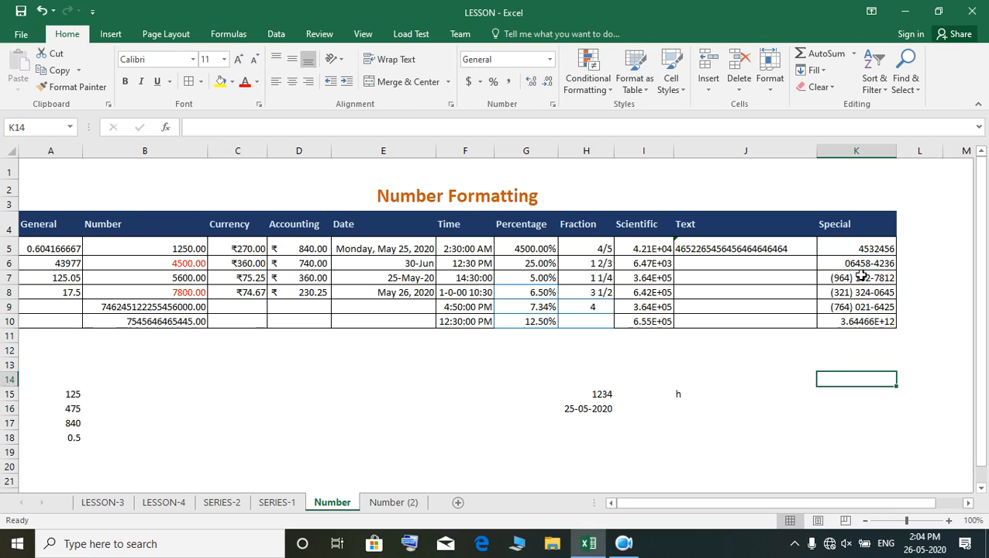
- Review the phone-formatted cells and format cell K10 with the Special category's Social Security Number type
{"action": "left_click", "coordinate": [861, 279]}
{"action": "left_click", "coordinate": [861, 307]}
{"action": "left_click", "coordinate": [862, 320]}
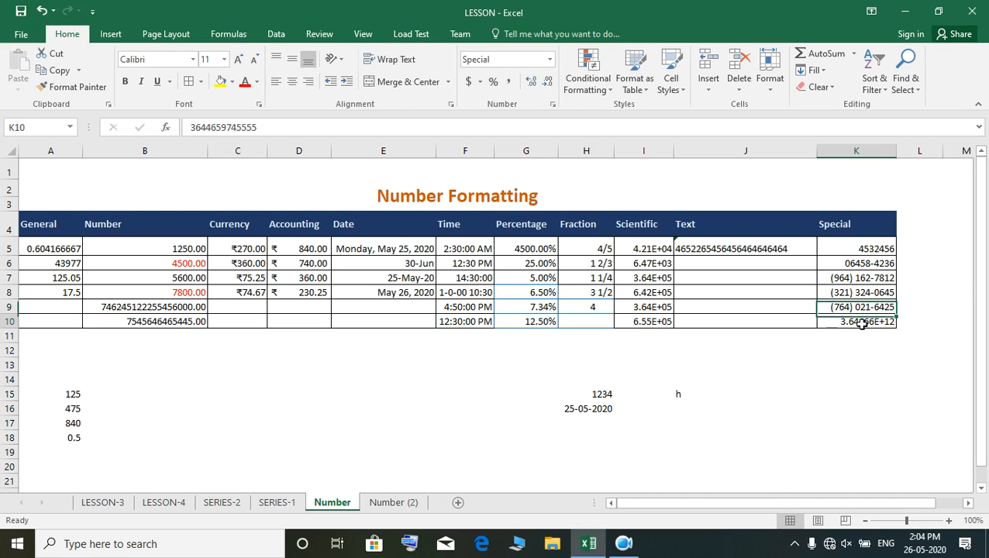
{"action": "left_click", "coordinate": [551, 62]}
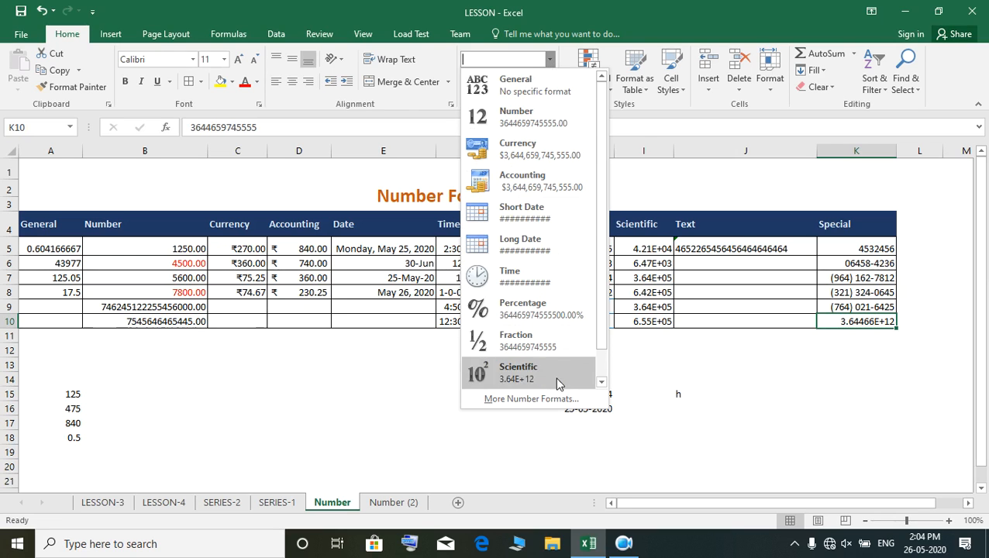
{"action": "left_click", "coordinate": [532, 399]}
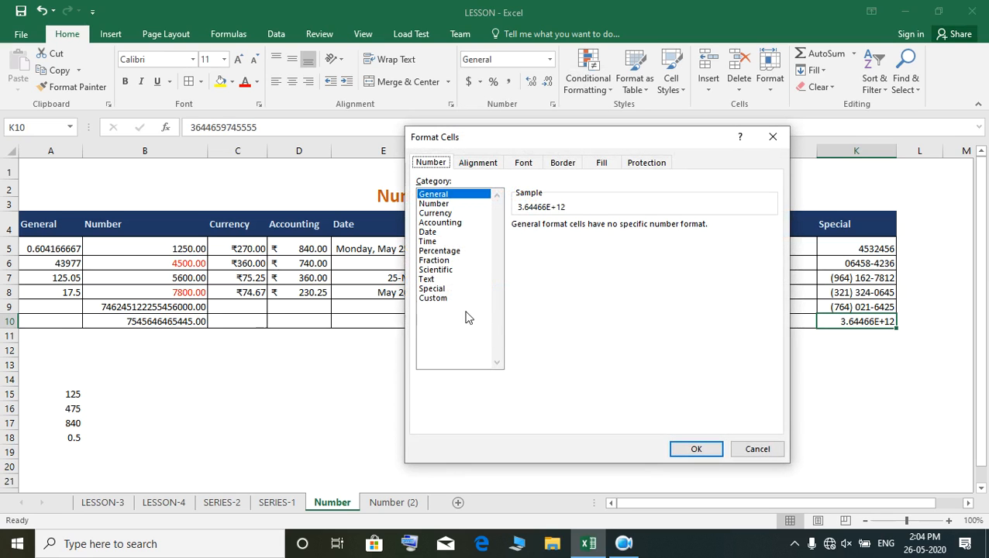
{"action": "left_click", "coordinate": [427, 279]}
{"action": "left_click", "coordinate": [431, 289]}
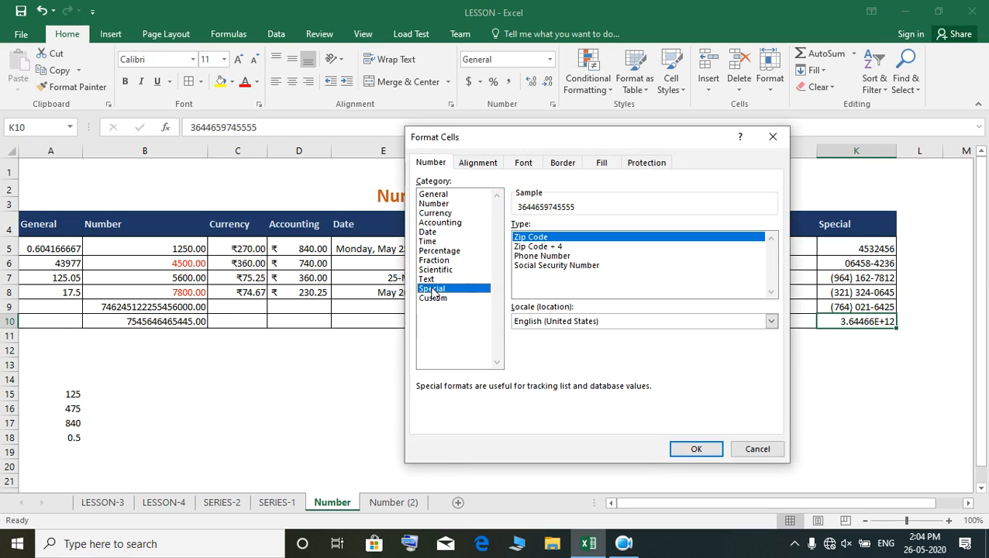
{"action": "left_click", "coordinate": [587, 268]}
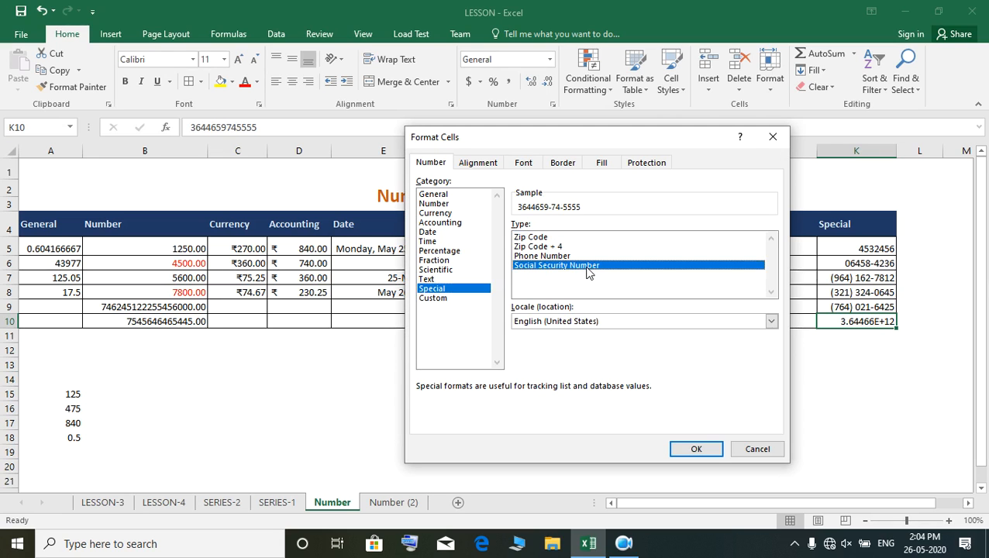
{"action": "left_click", "coordinate": [695, 451]}
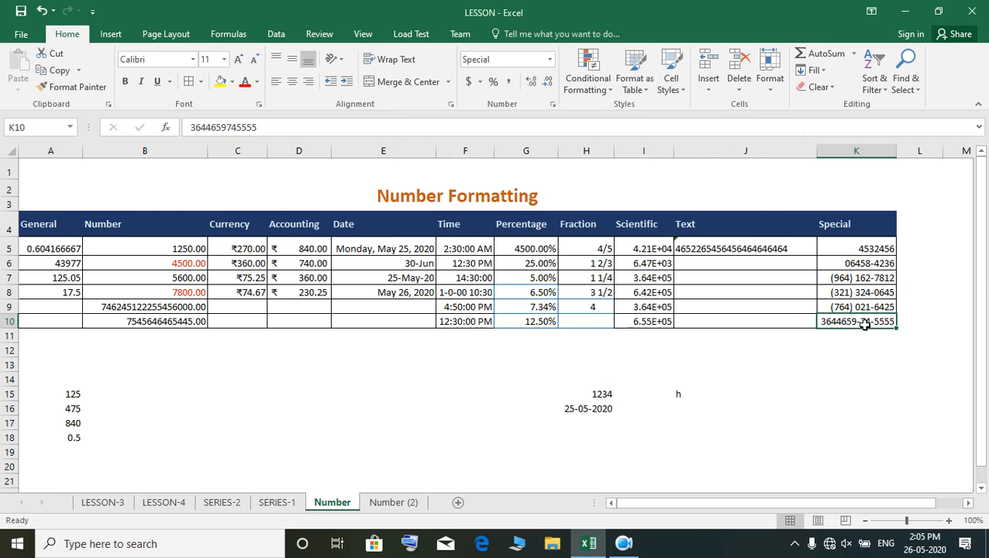
- Clear the scratch entries below the table in the range A15:J19
{"action": "left_click", "coordinate": [857, 394]}
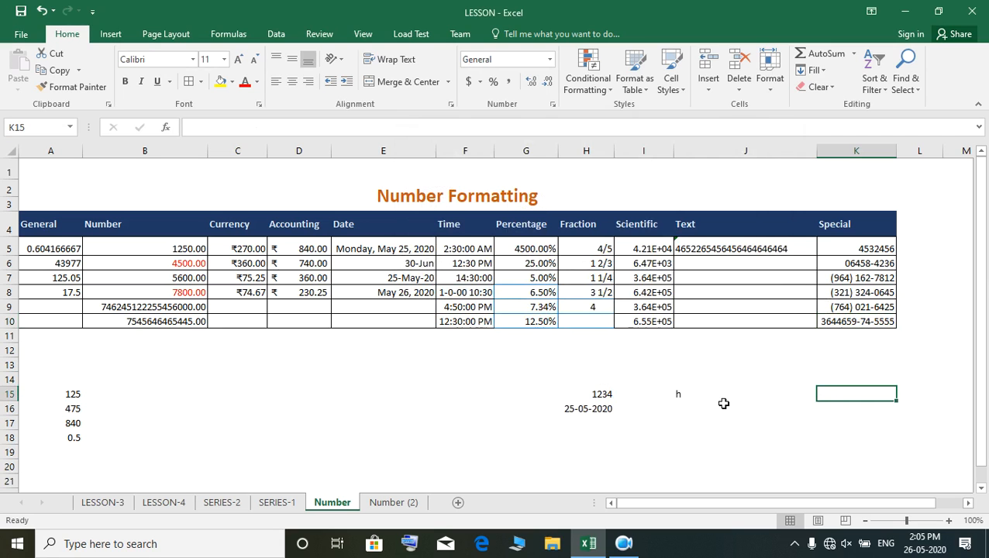
{"action": "left_click", "coordinate": [612, 410]}
{"action": "left_click", "coordinate": [560, 390]}
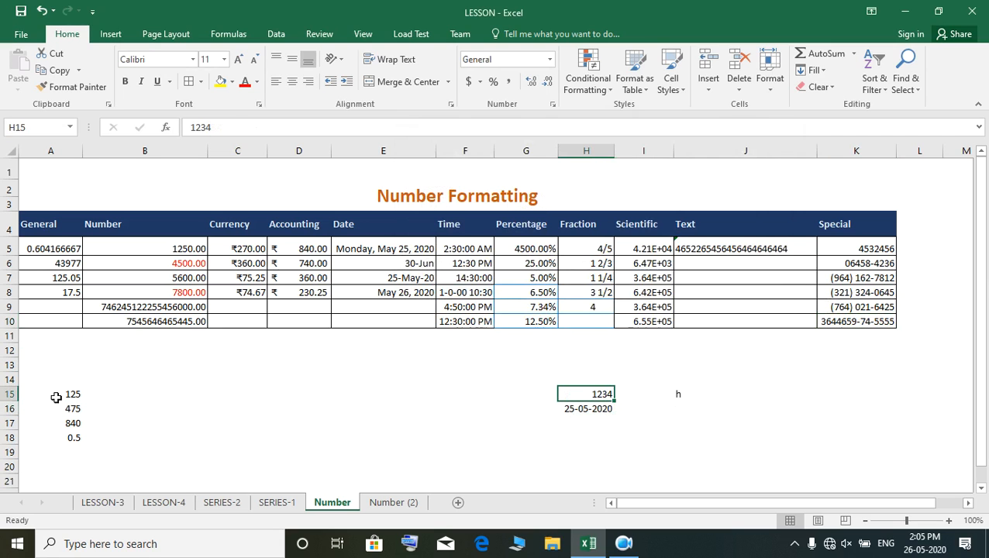
{"action": "left_click_drag", "start_coordinate": [56, 397], "coordinate": [719, 458]}
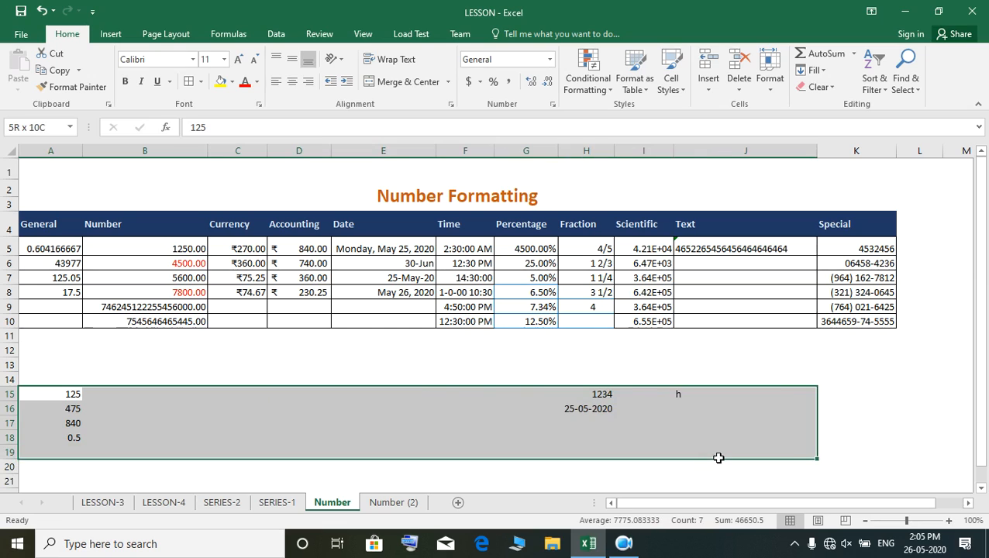
{"action": "key", "text": "Delete"}
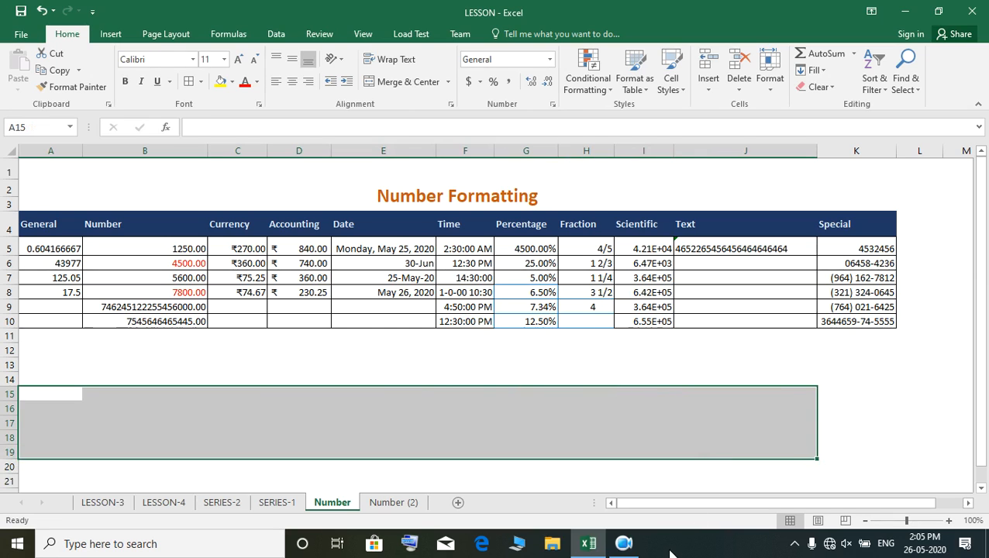
- Switch to the Number (2) sheet and select its Custom Number Format title
{"action": "left_click", "coordinate": [624, 544]}
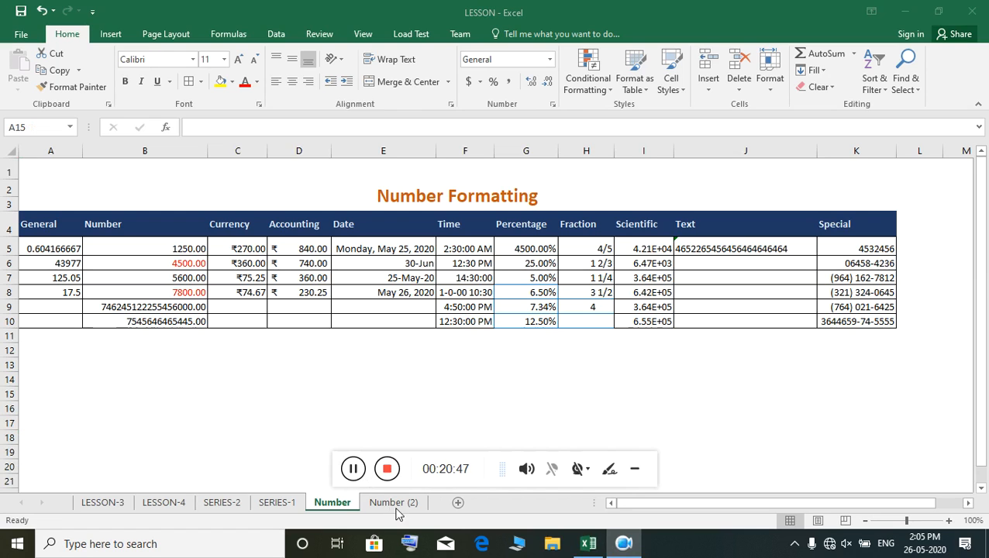
{"action": "left_click", "coordinate": [395, 508]}
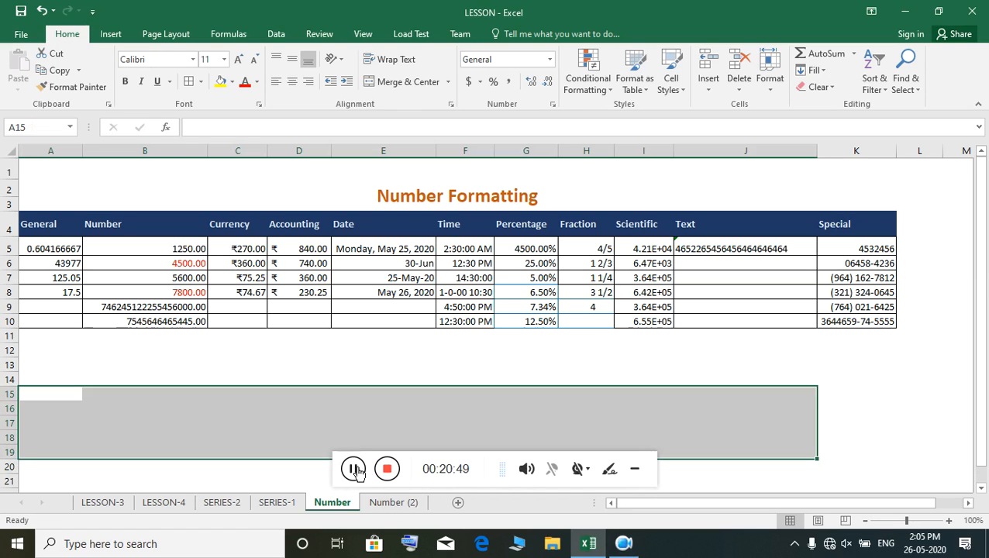
{"action": "left_click", "coordinate": [411, 503]}
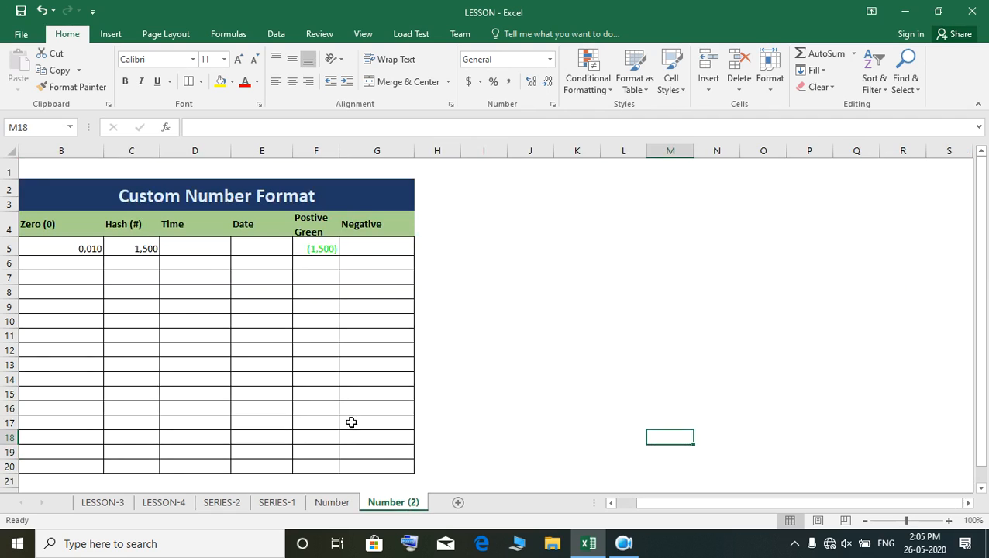
{"action": "left_click", "coordinate": [130, 191]}
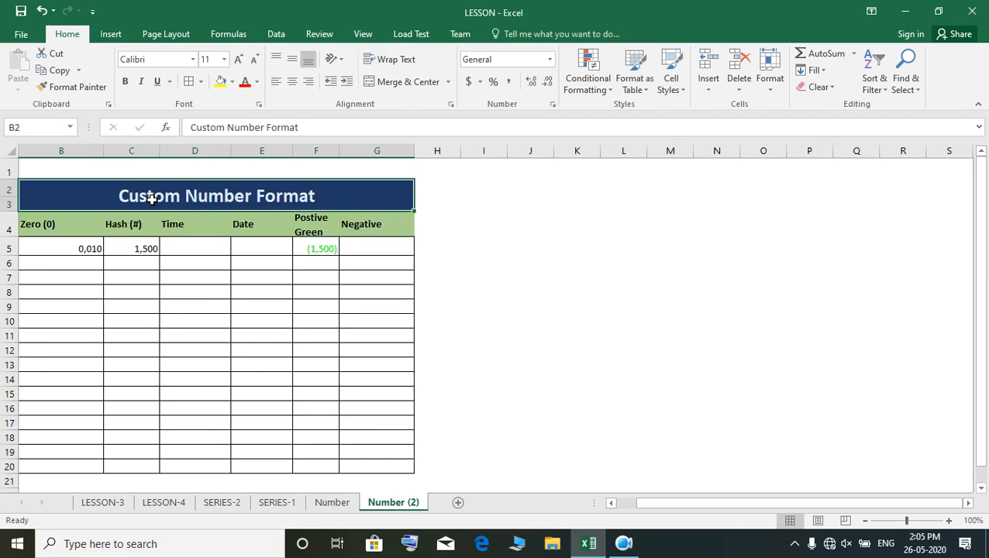
- Check the sample in cell B5 of the Zero (0) column and enter 10 in cell B6
{"action": "left_click", "coordinate": [86, 261]}
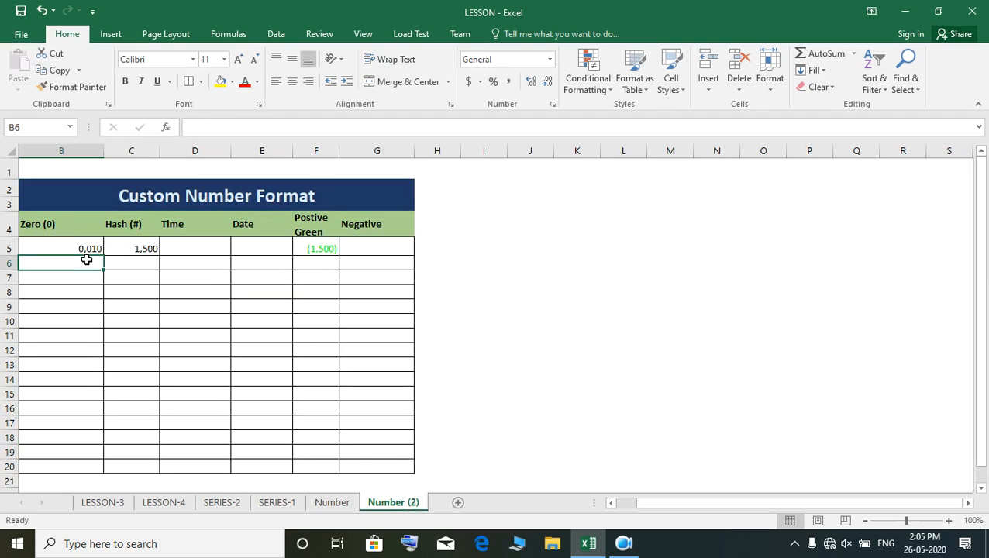
{"action": "left_click", "coordinate": [84, 247]}
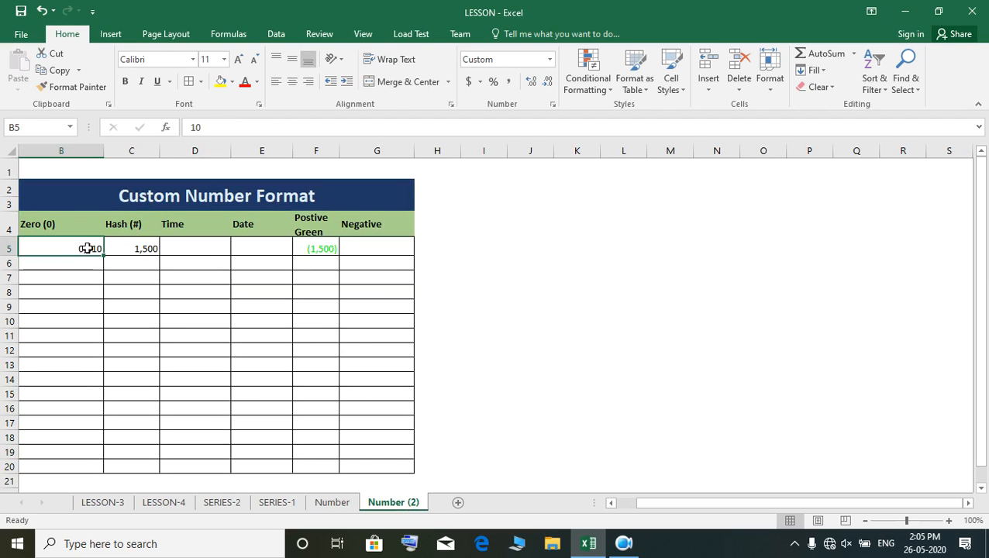
{"action": "left_click", "coordinate": [86, 262]}
{"action": "left_click", "coordinate": [93, 245]}
{"action": "left_click", "coordinate": [84, 261]}
{"action": "type", "text": "10"}
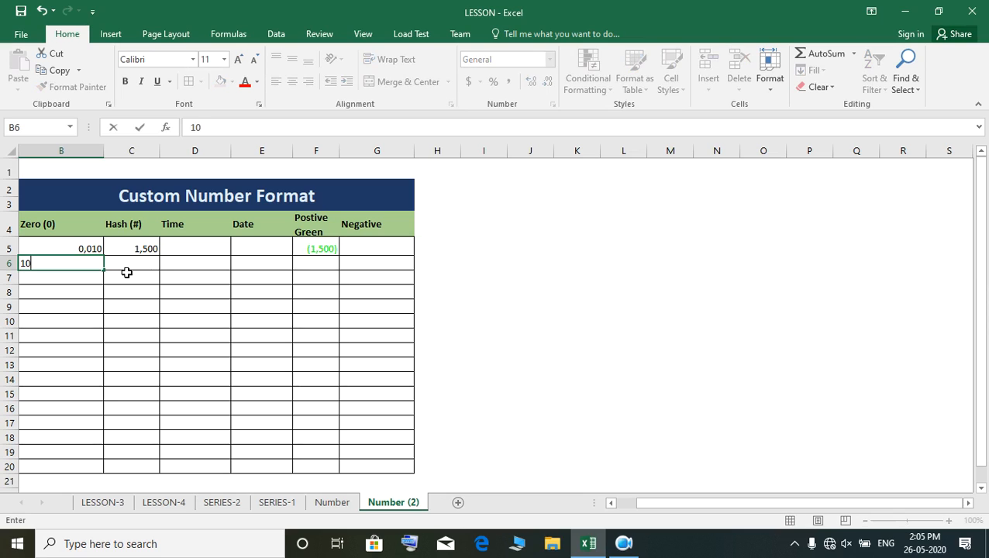
{"action": "key", "text": "Return"}
- Apply the custom number format 0000 to cell B6 in the Zero (0) column
{"action": "left_click", "coordinate": [82, 260]}
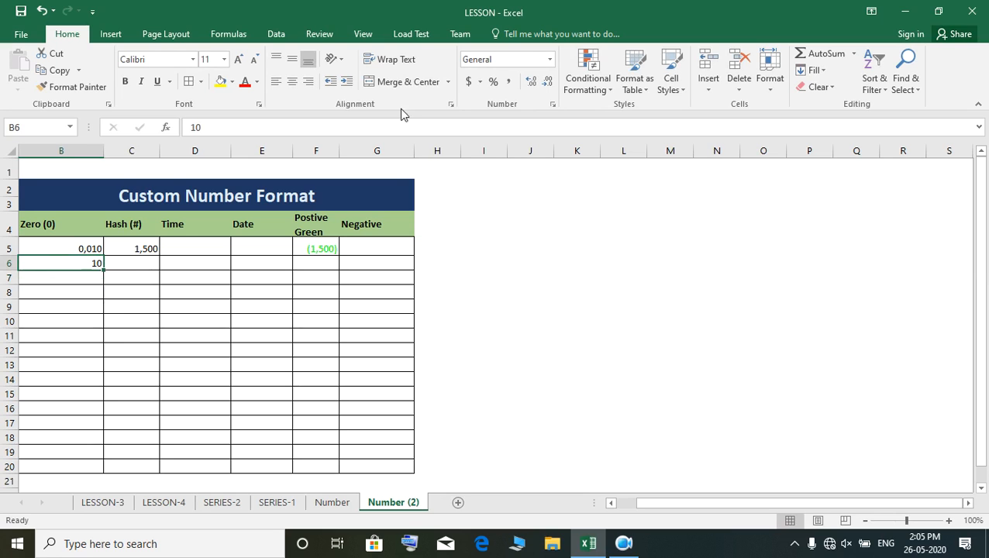
{"action": "left_click", "coordinate": [551, 60]}
{"action": "left_click", "coordinate": [526, 393]}
{"action": "left_click", "coordinate": [437, 298]}
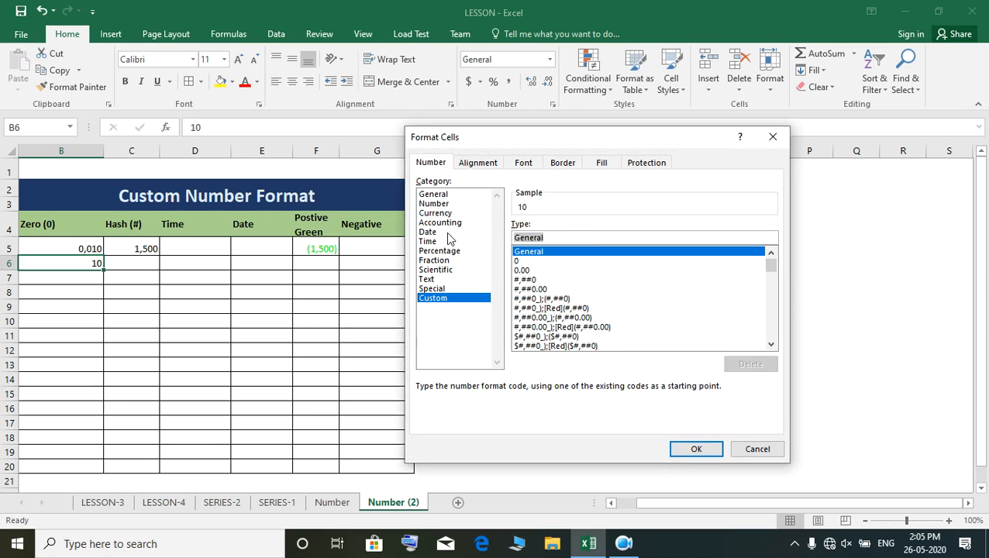
{"action": "type", "text": "00"}
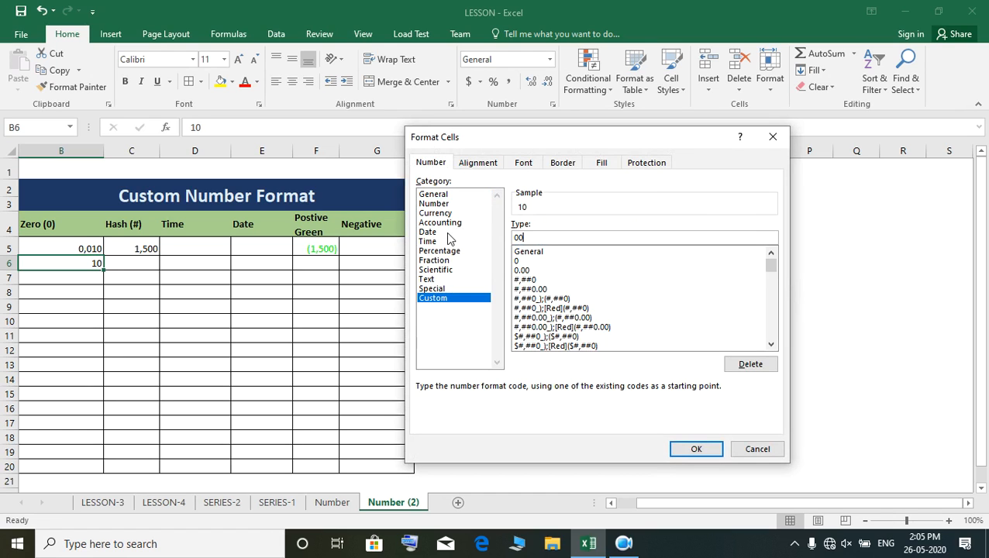
{"action": "type", "text": "00"}
{"action": "left_click", "coordinate": [693, 450]}
- Try the values 0, 1, 00 and 10 one after another in the unformatted cell B7
{"action": "left_click", "coordinate": [97, 276]}
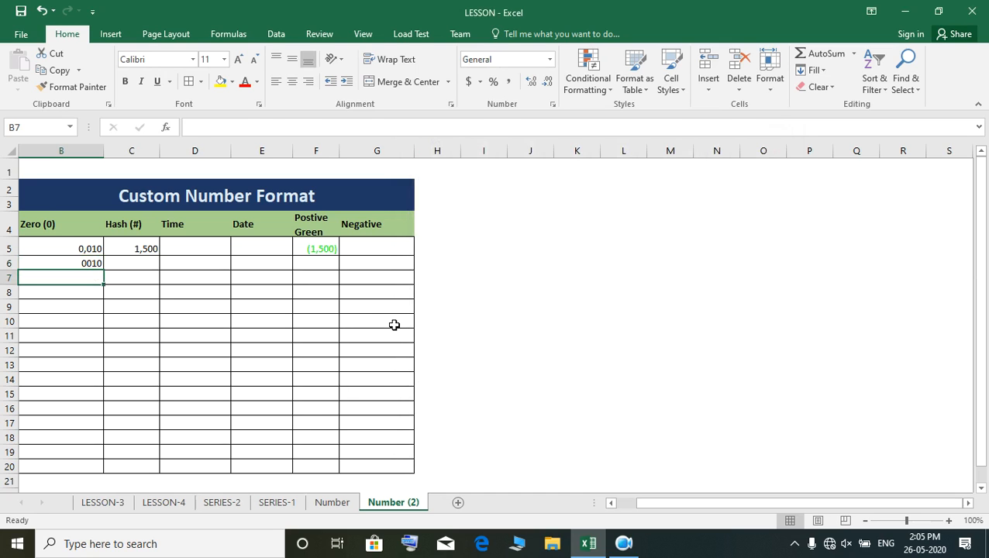
{"action": "type", "text": "0"}
{"action": "key", "text": "Return"}
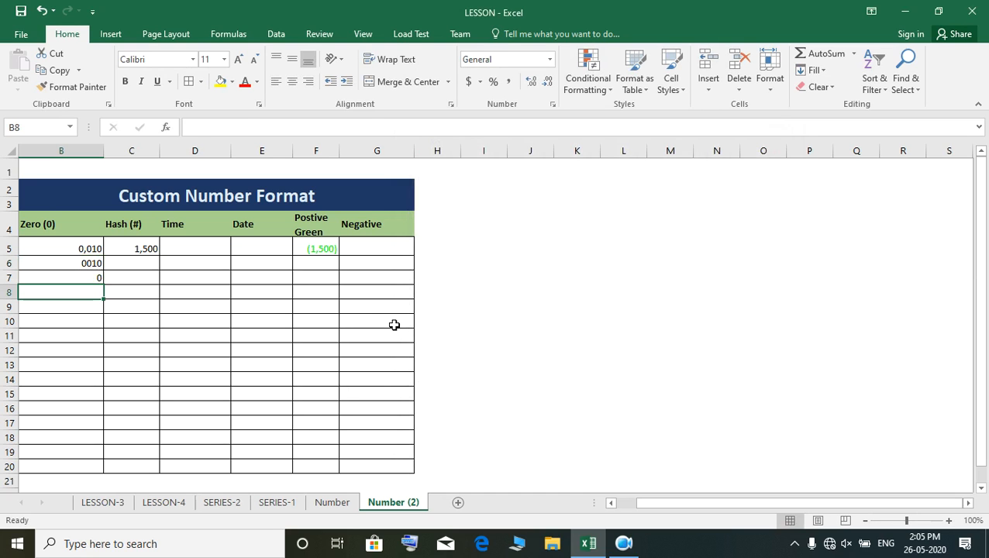
{"action": "key", "text": "Up"}
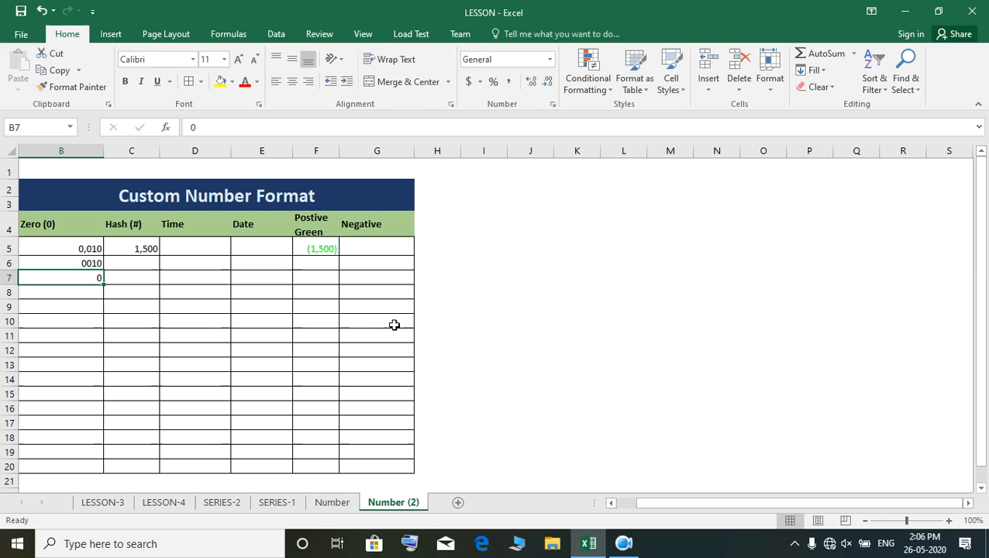
{"action": "type", "text": "1"}
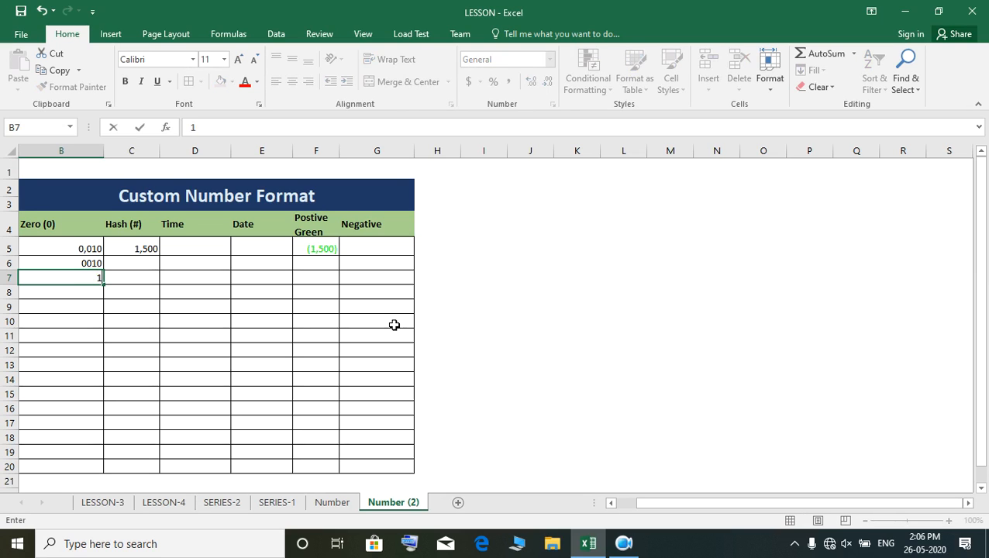
{"action": "key", "text": "Return"}
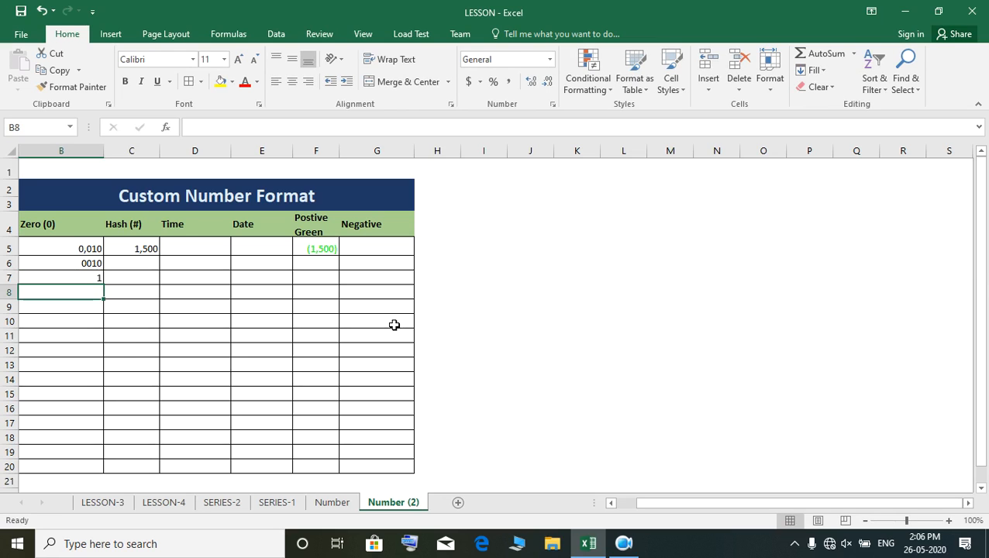
{"action": "key", "text": "Up"}
{"action": "type", "text": "0"}
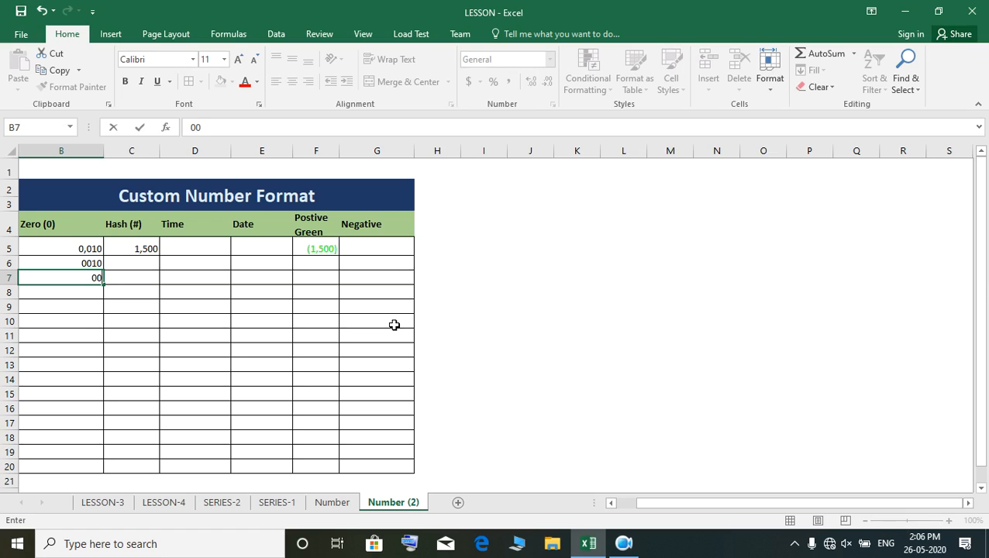
{"action": "key", "text": "Return"}
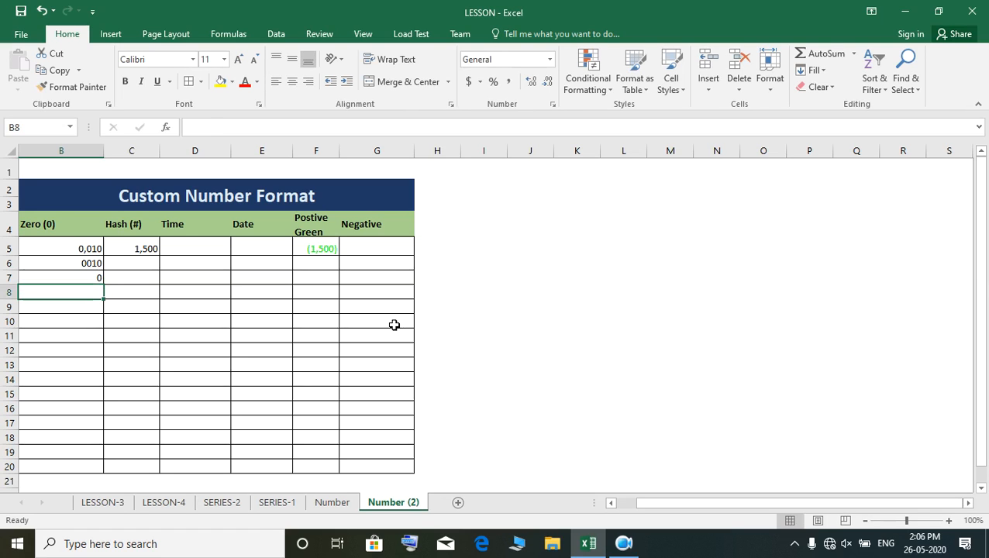
{"action": "left_click", "coordinate": [84, 276]}
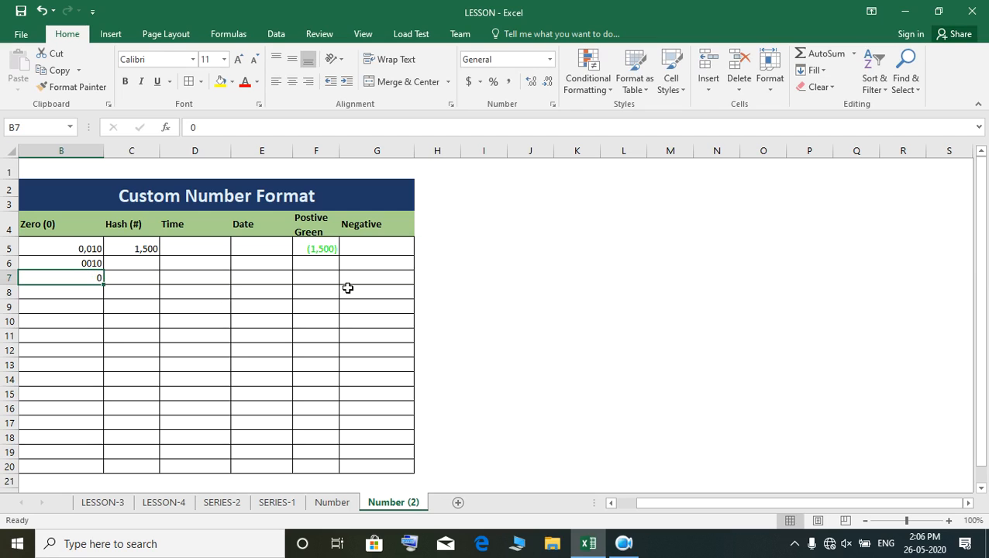
{"action": "type", "text": "10"}
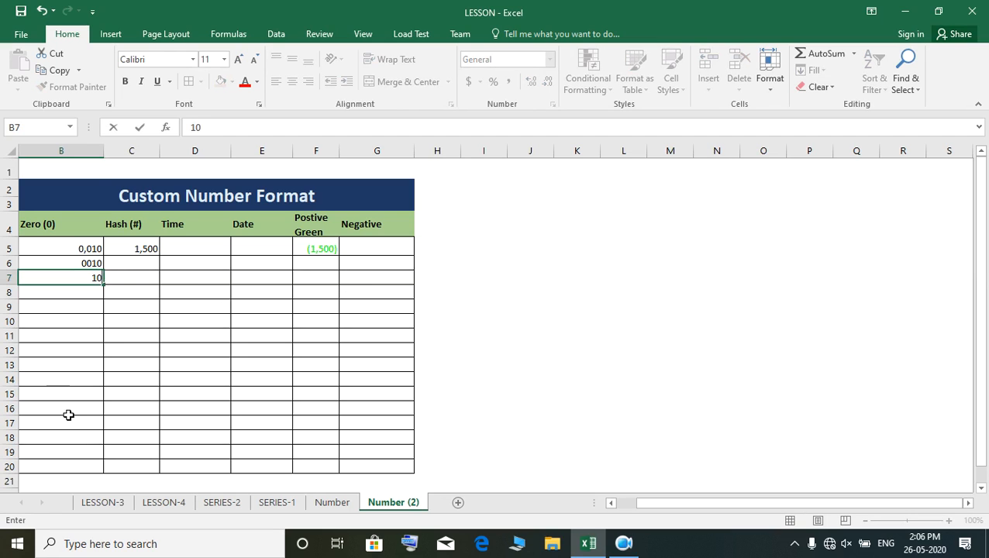
{"action": "key", "text": "Return"}
- Fill cell B6 with its custom format down into B7, and replace the copied value with 1
{"action": "left_click", "coordinate": [93, 264]}
{"action": "left_click_drag", "start_coordinate": [104, 269], "coordinate": [105, 286]}
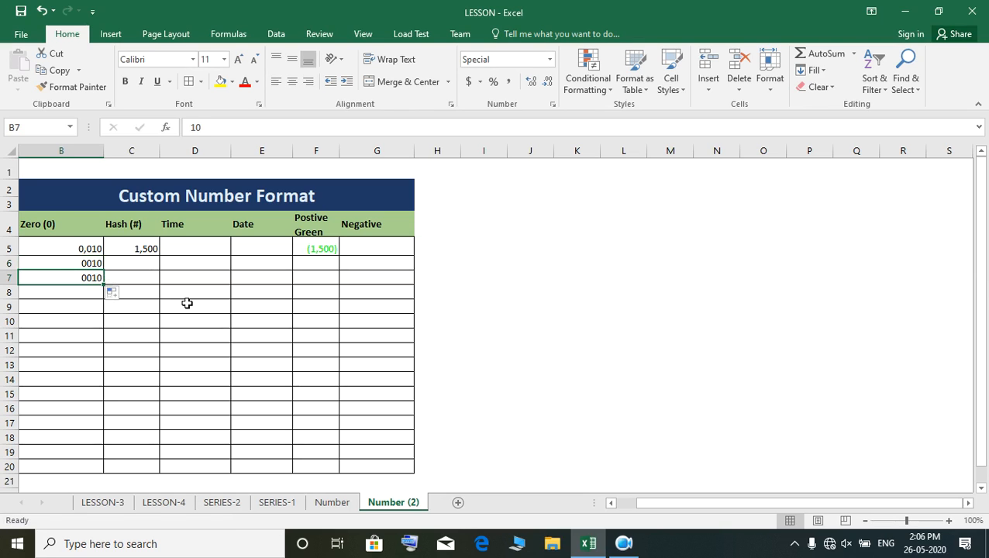
{"action": "type", "text": "1"}
{"action": "key", "text": "Return"}
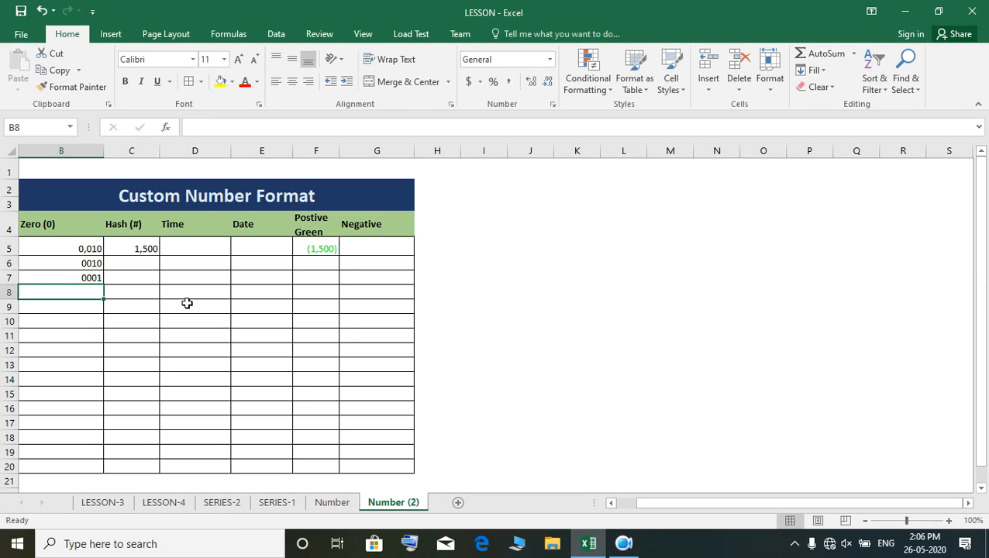
- Change the value in the custom-formatted cell B7 to 0 and check how it is displayed
{"action": "left_click", "coordinate": [86, 275]}
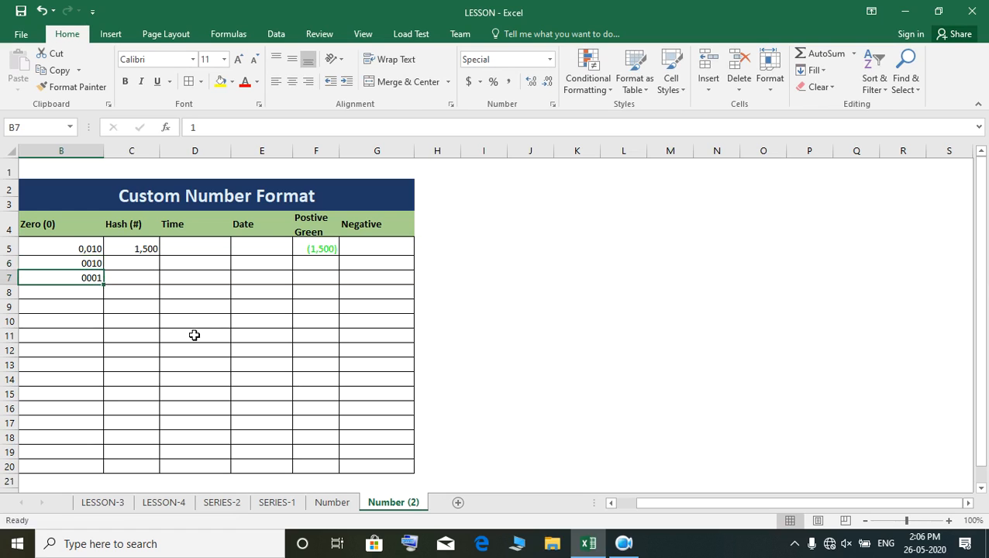
{"action": "left_click", "coordinate": [83, 292]}
{"action": "left_click", "coordinate": [82, 277]}
{"action": "type", "text": "0"}
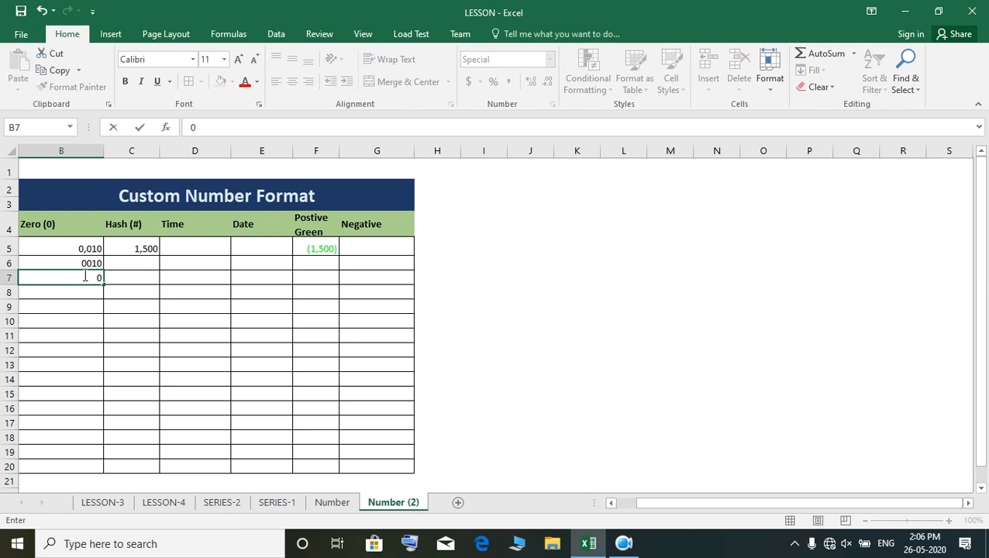
{"action": "key", "text": "Return"}
{"action": "left_click", "coordinate": [92, 278]}
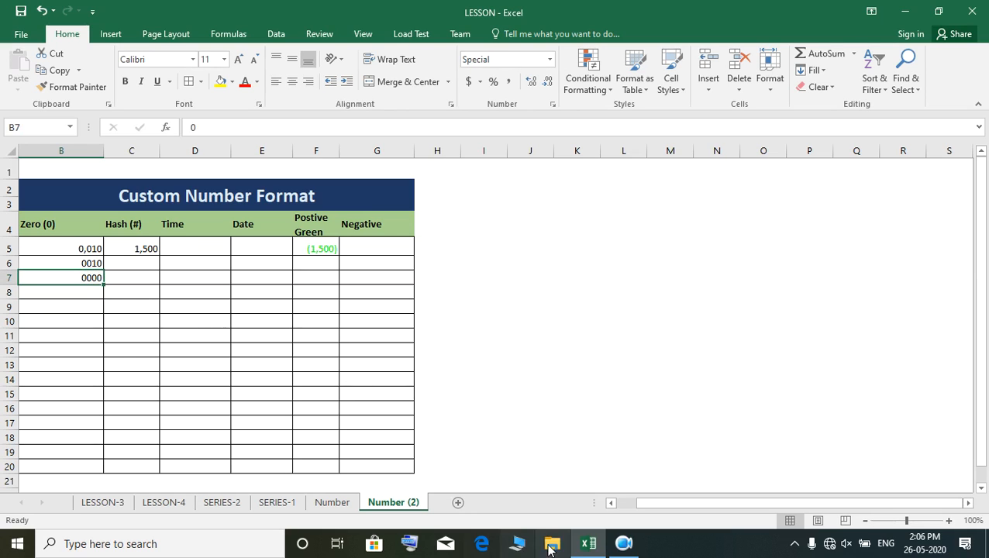
{"action": "left_click", "coordinate": [620, 549]}
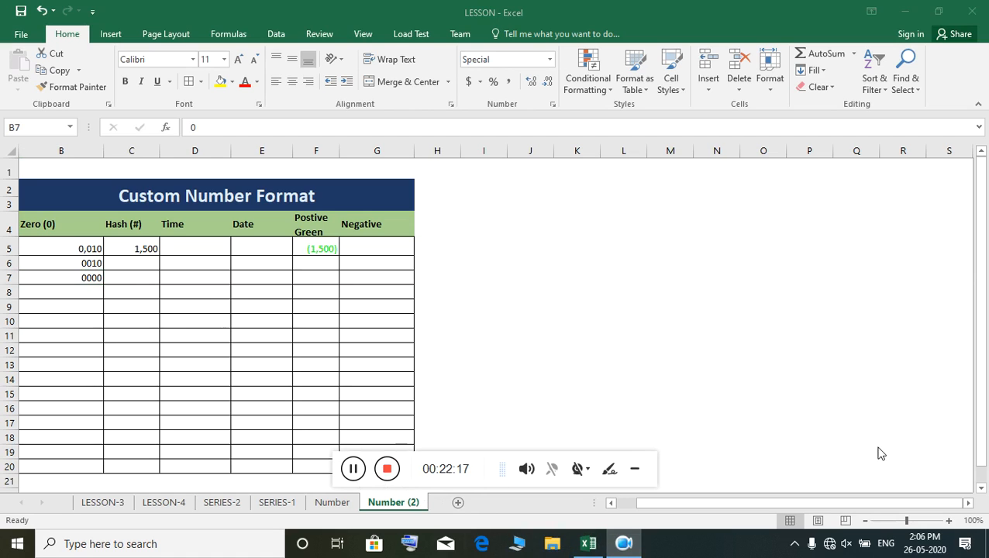
{"action": "left_click", "coordinate": [904, 12]}
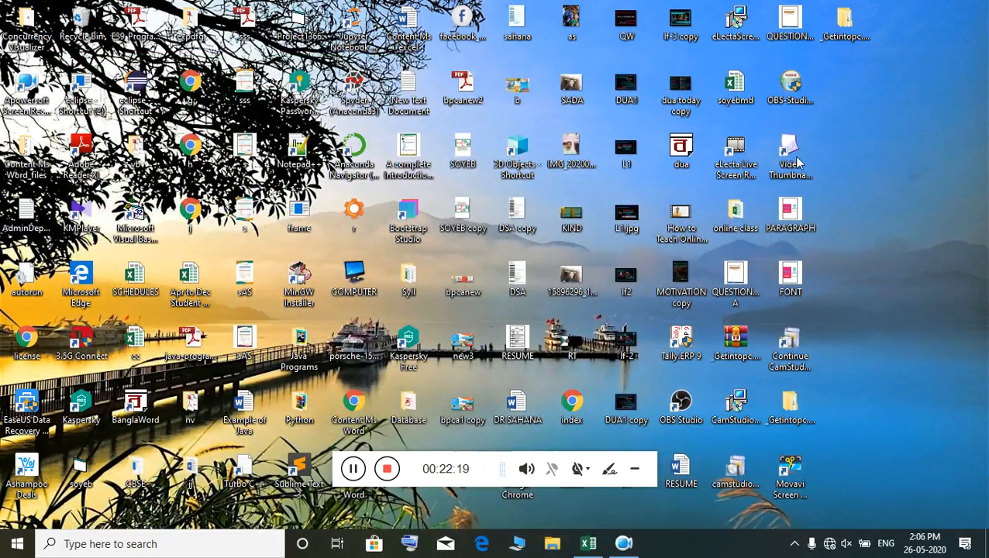